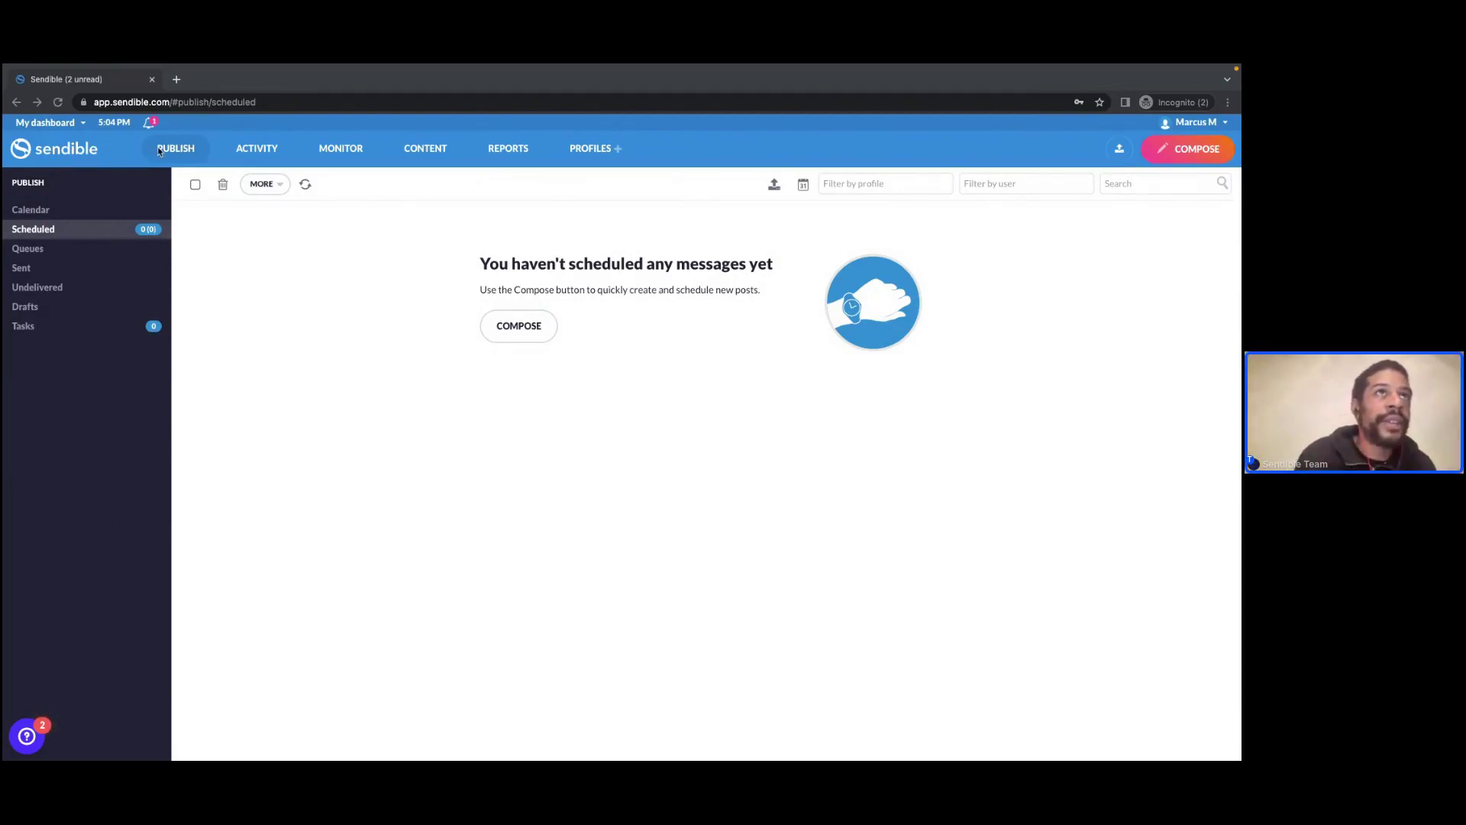
- Open the bulk message composer from the publishing calendar and select the MrDubss Facebook page as the profile
left_click(64, 210)
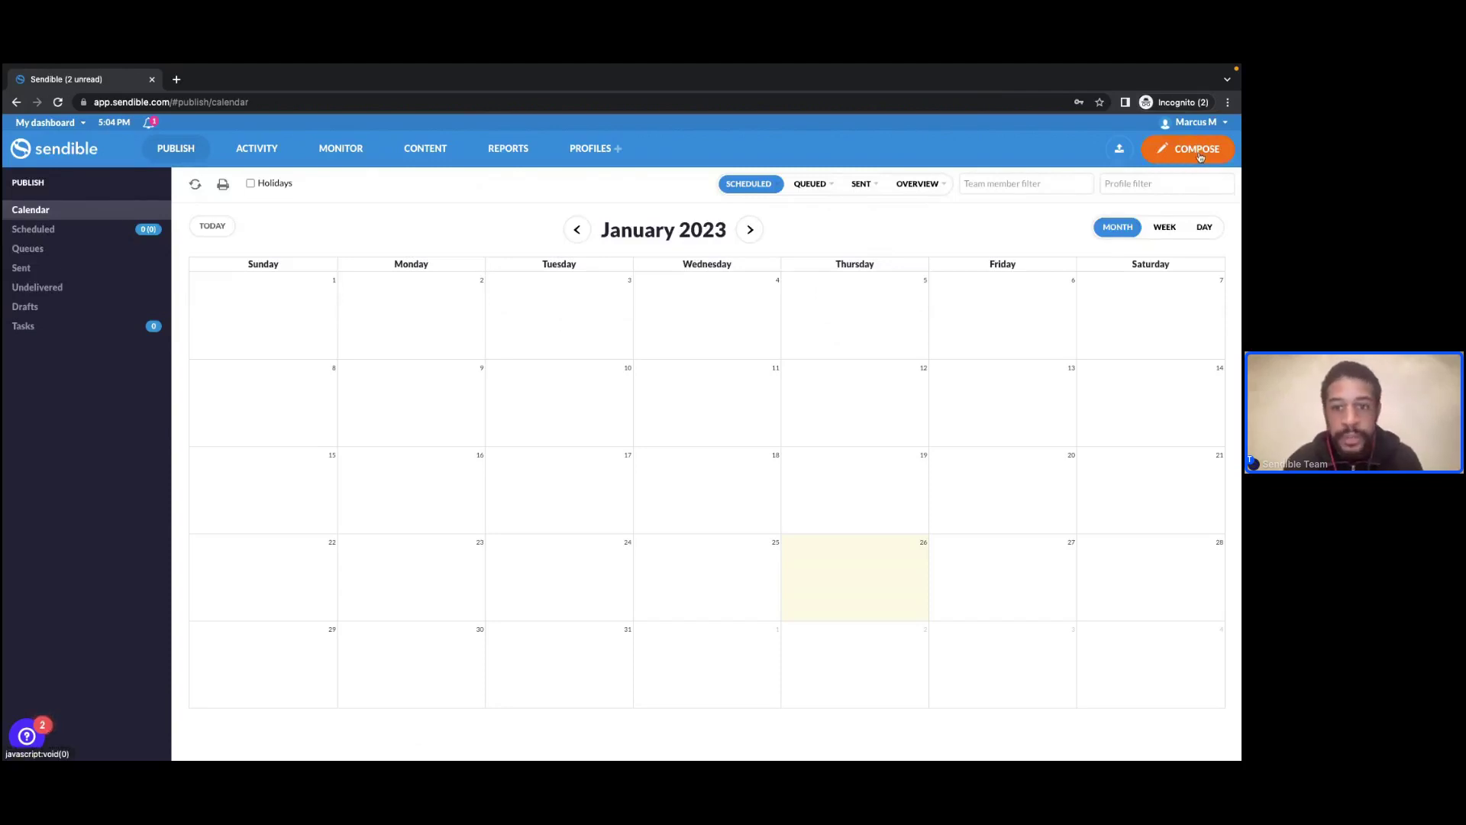
left_click(1120, 150)
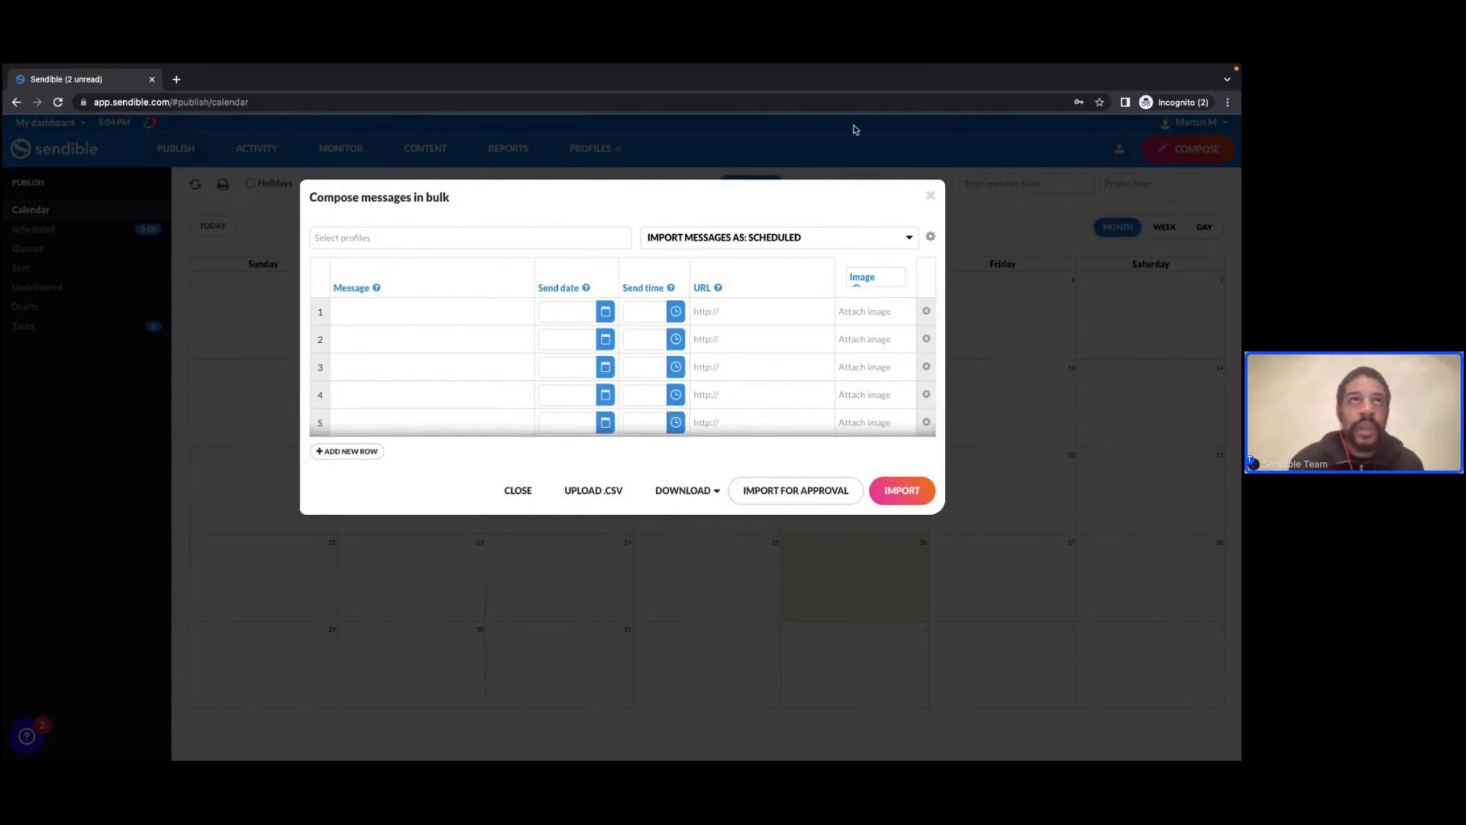
left_click(493, 243)
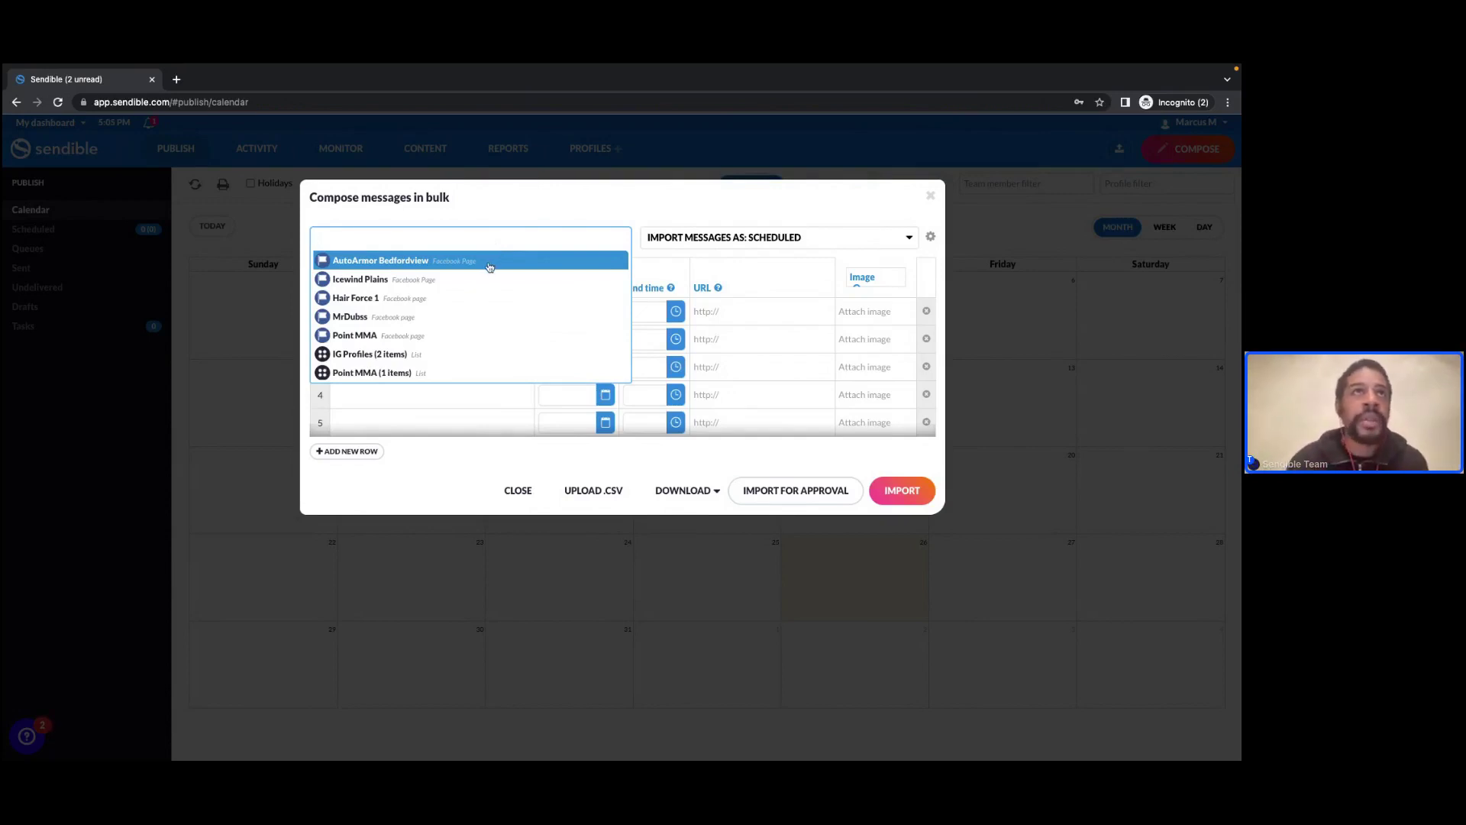
left_click(461, 316)
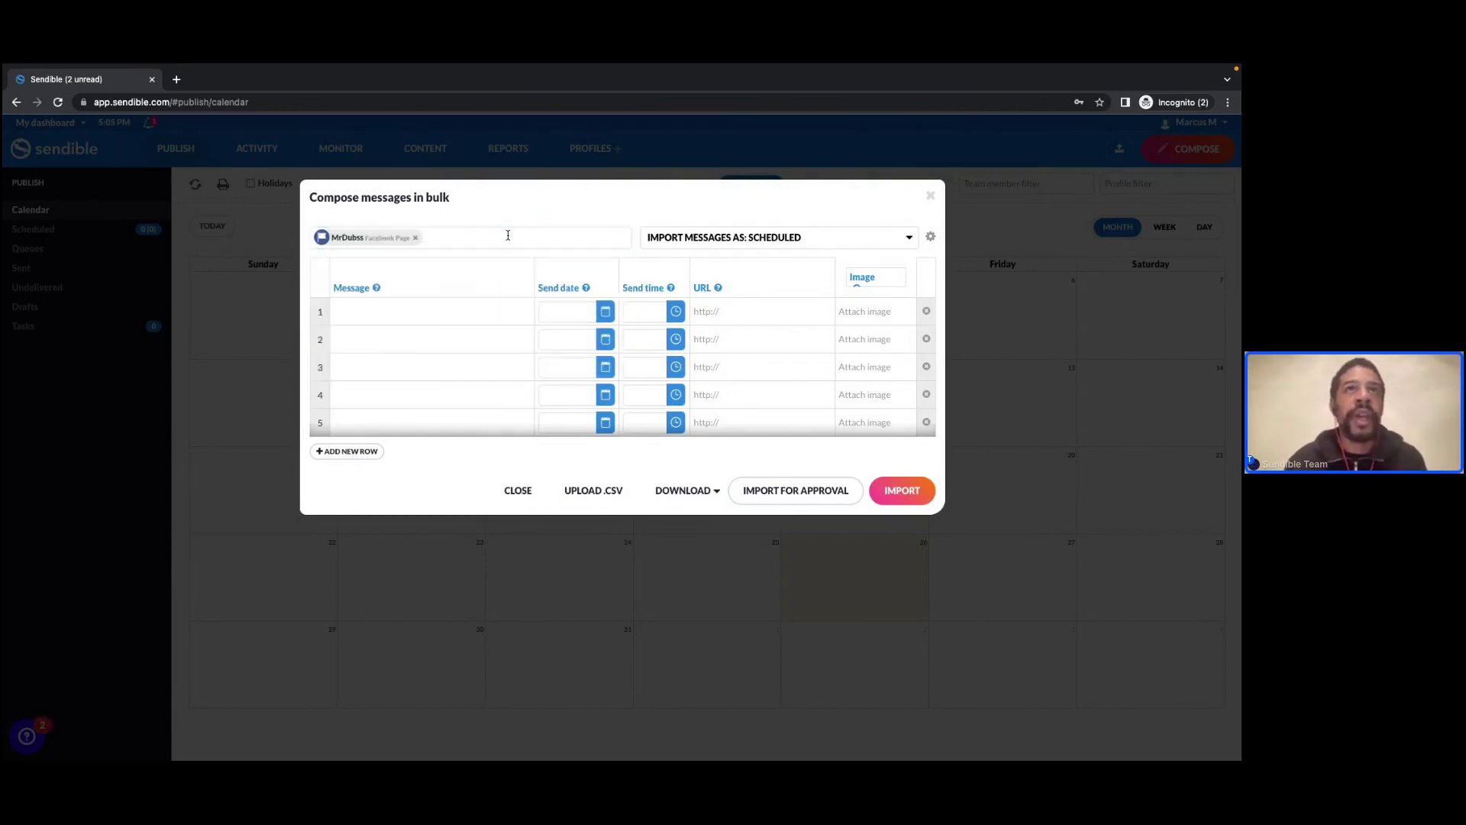
- Add the MrDubss Instagram Business and pointmma1 Twitter profiles to the bulk composer's selected profiles
left_click(477, 237)
scroll(427, 306, "down", 3)
left_click(426, 303)
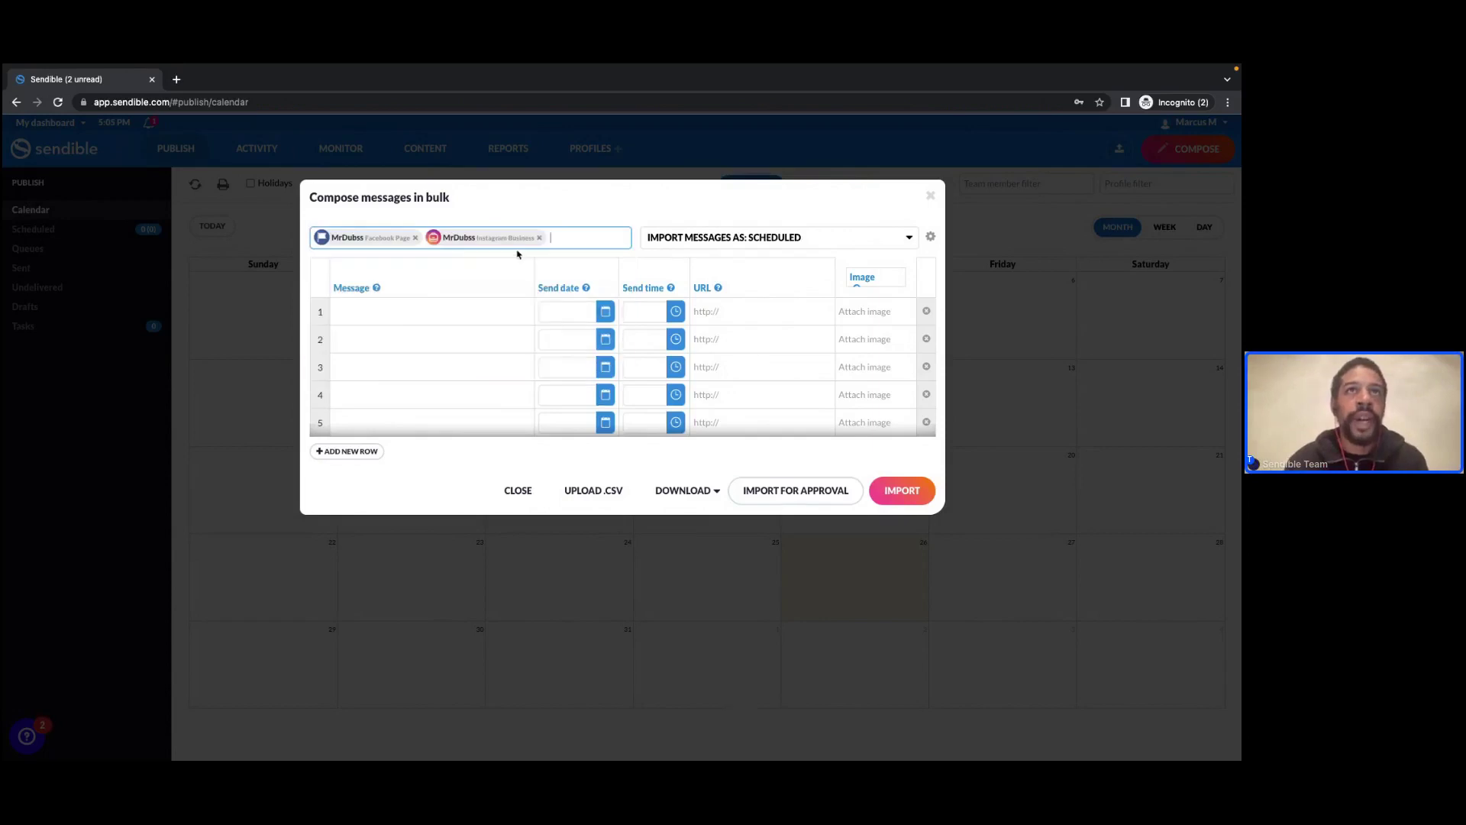
left_click(582, 238)
scroll(530, 341, "down", 3)
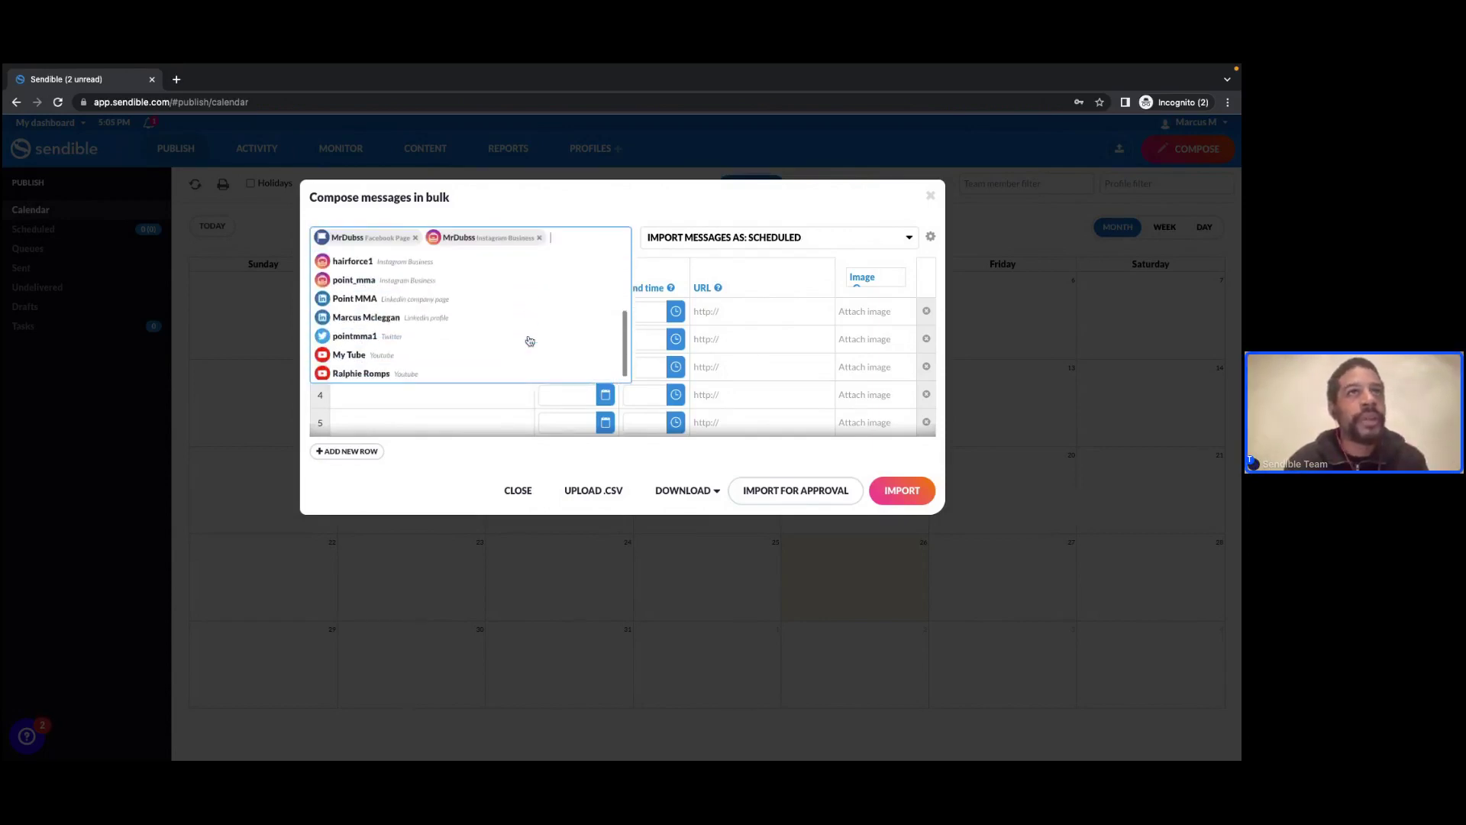
left_click(446, 337)
left_click(565, 199)
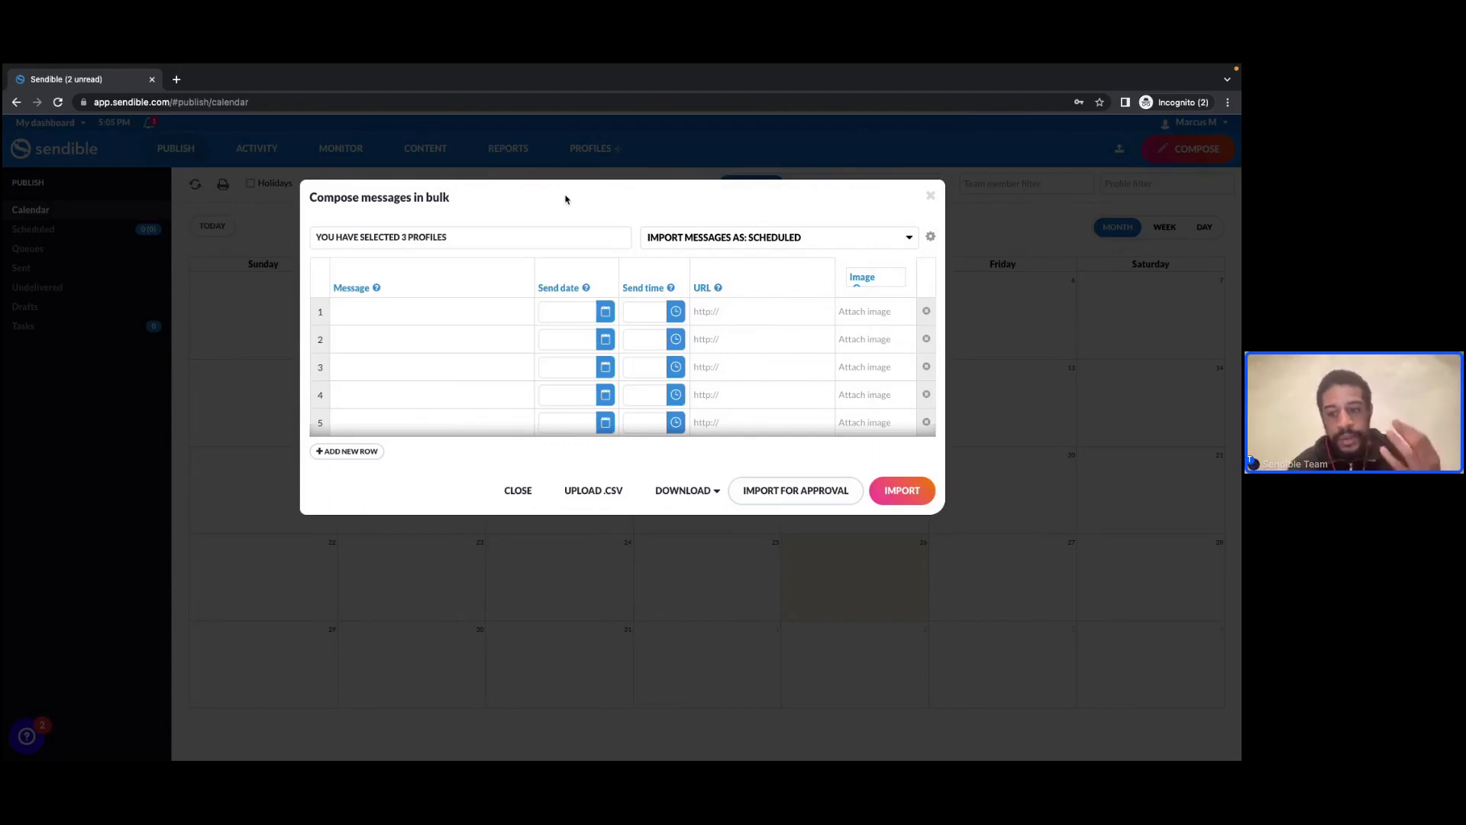
- Remove the MrDubss Instagram and pointmma1 Twitter profiles from the selection, keeping only the MrDubss Facebook page
left_click(543, 243)
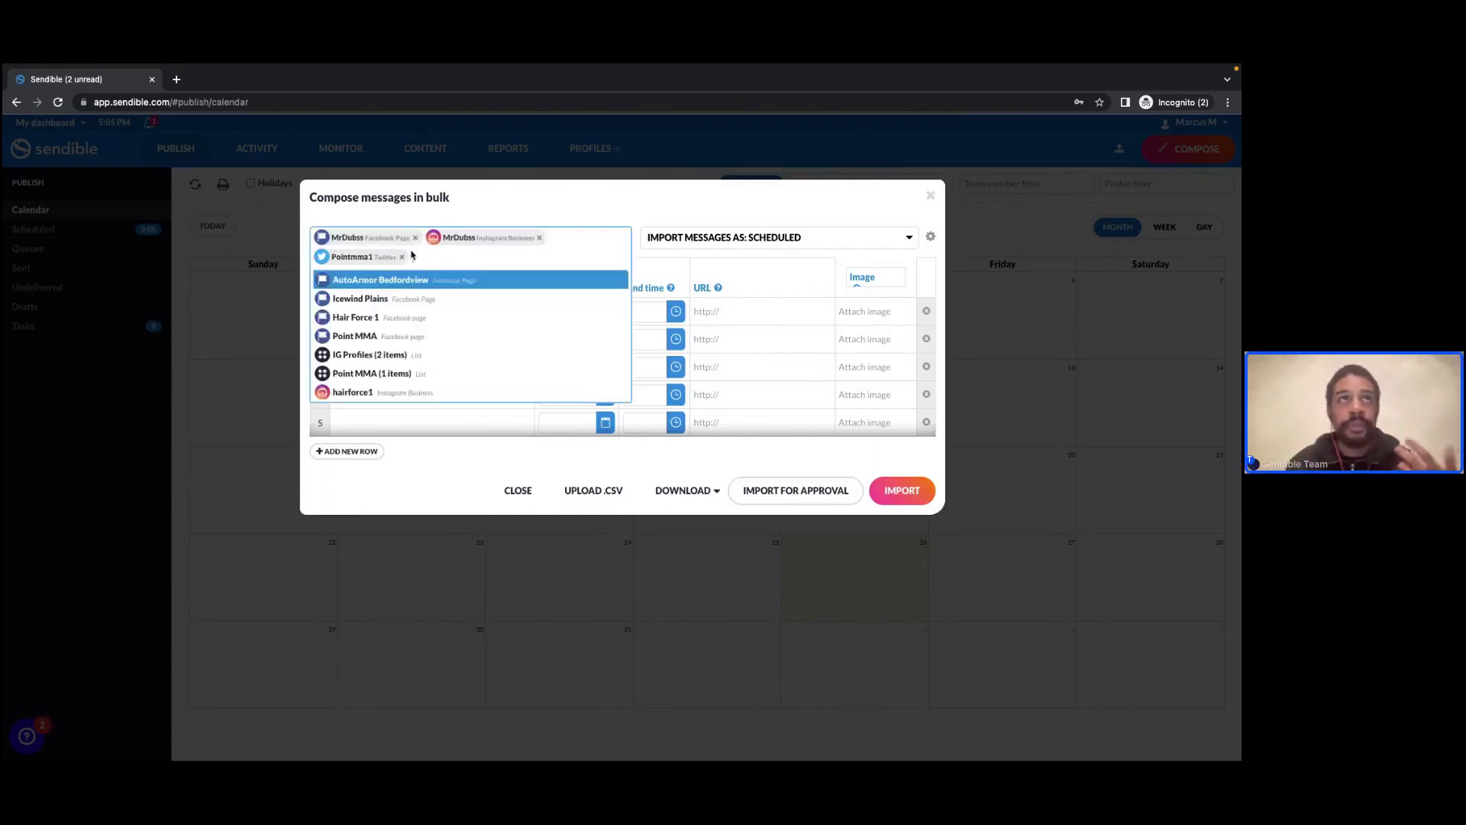
left_click(503, 214)
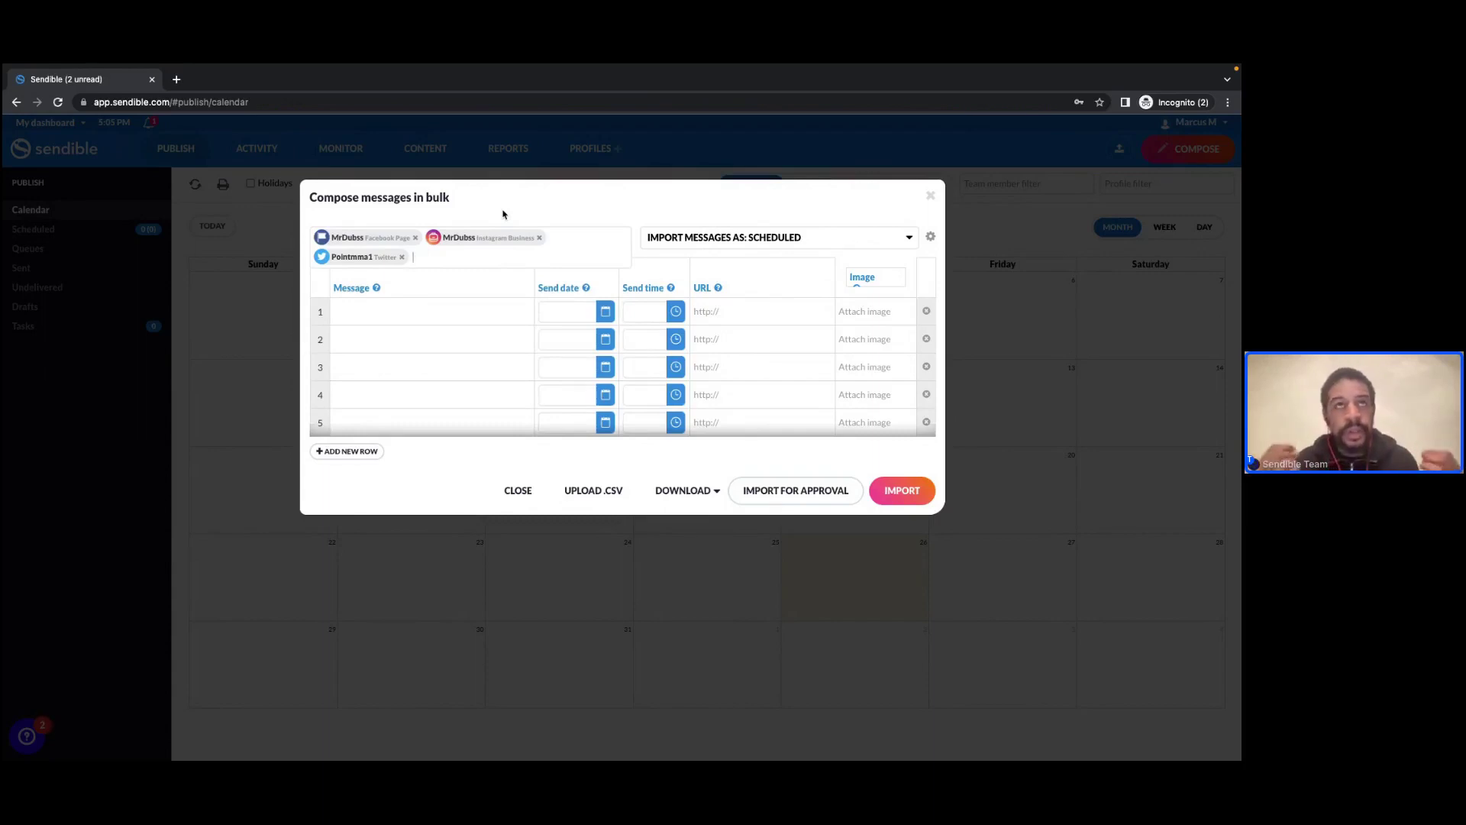
left_click(510, 217)
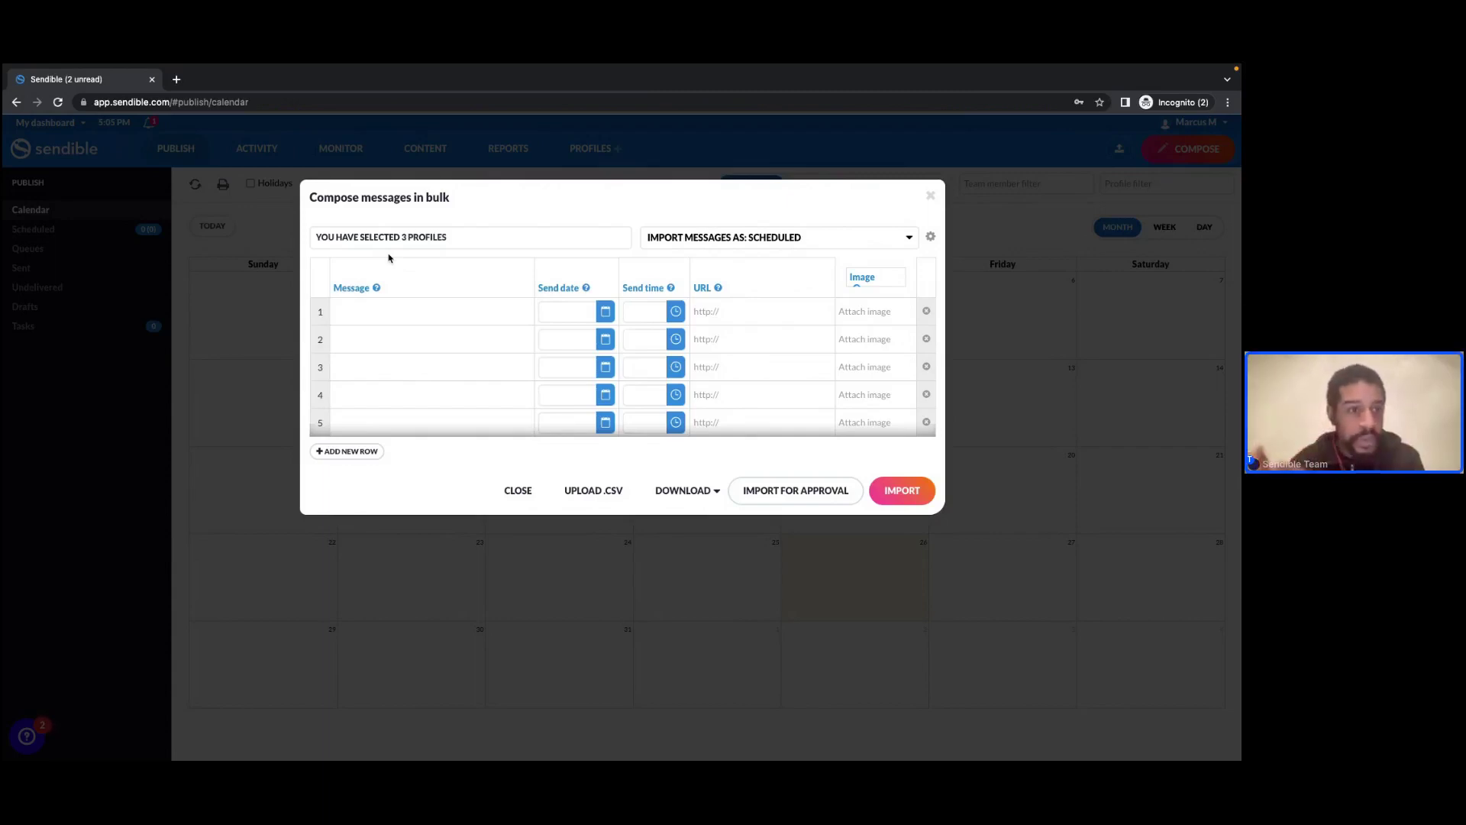
left_click(419, 251)
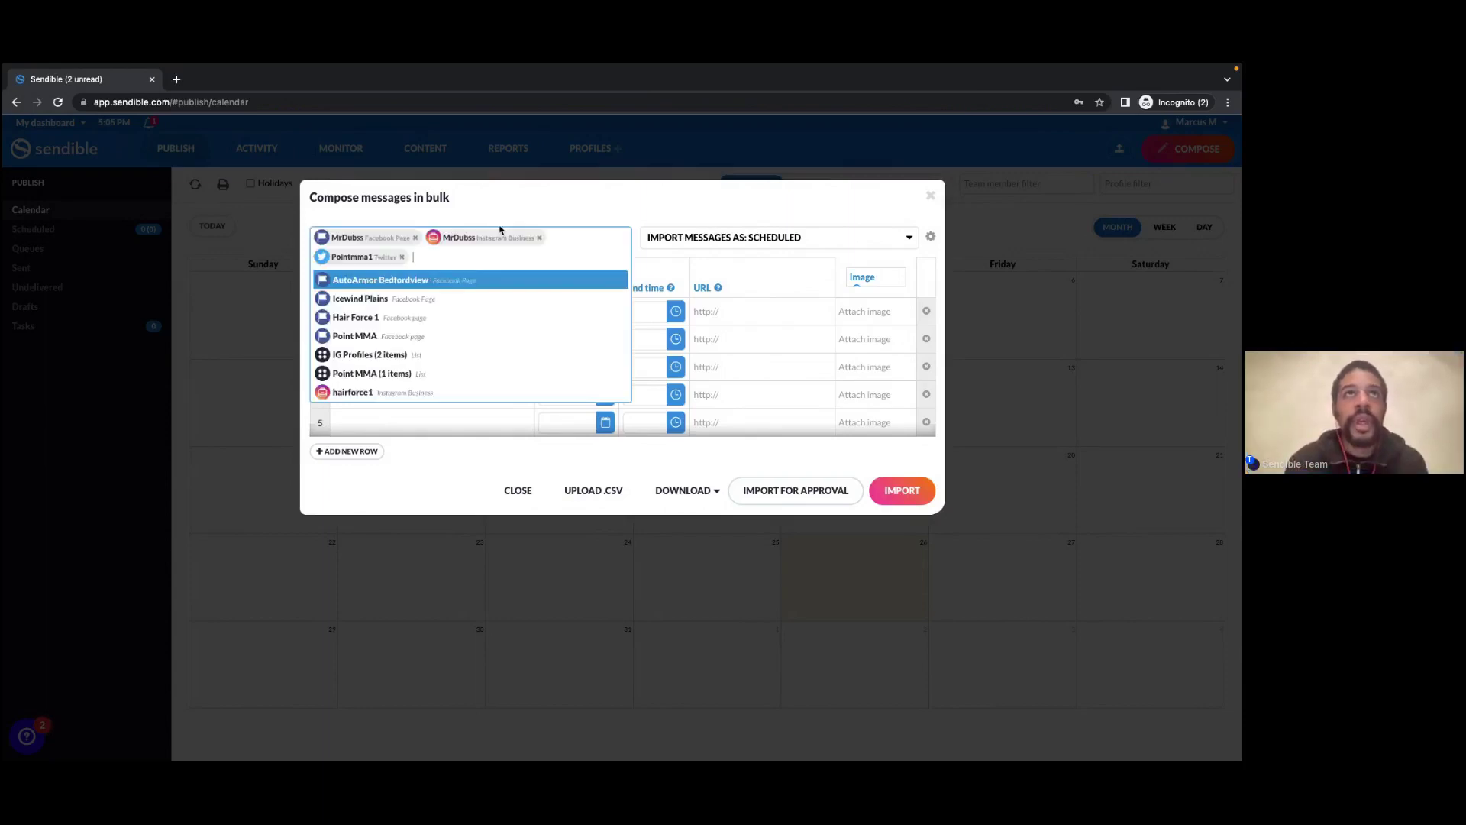
left_click(542, 240)
left_click(541, 238)
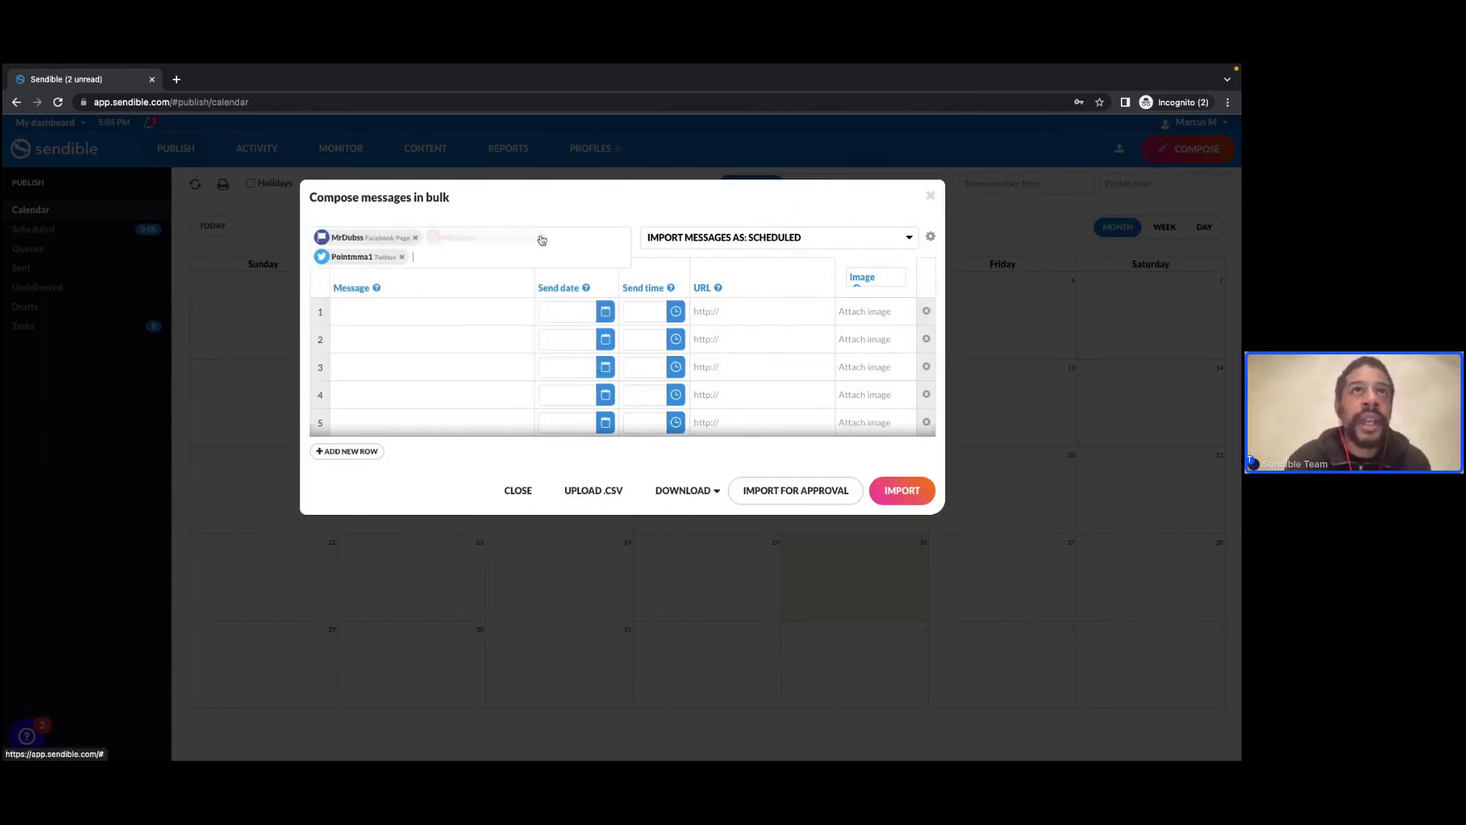
left_click(511, 238)
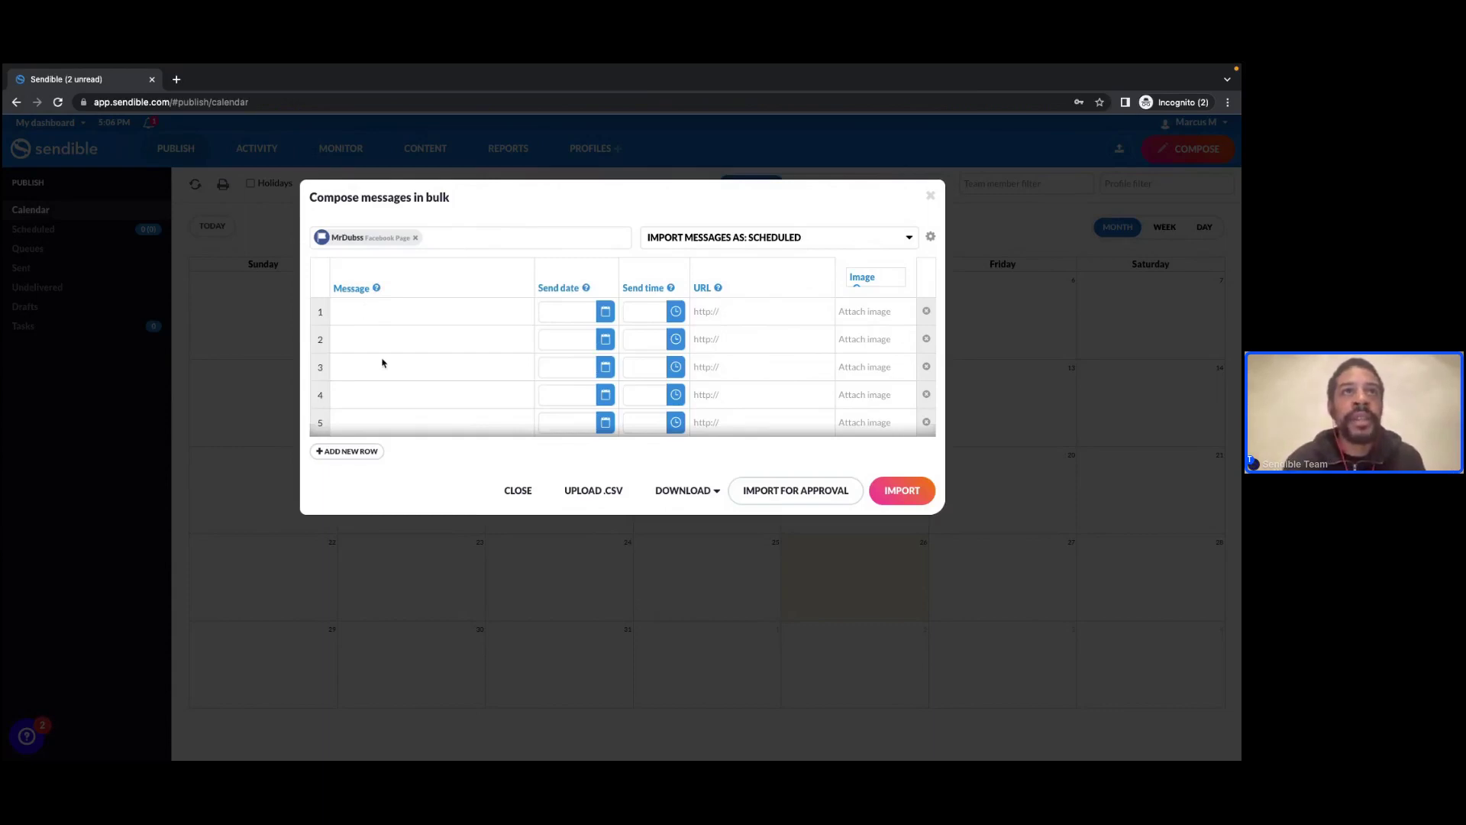
- Add a new message row at the end of the bulk compose table
scroll(382, 363, "down", 2)
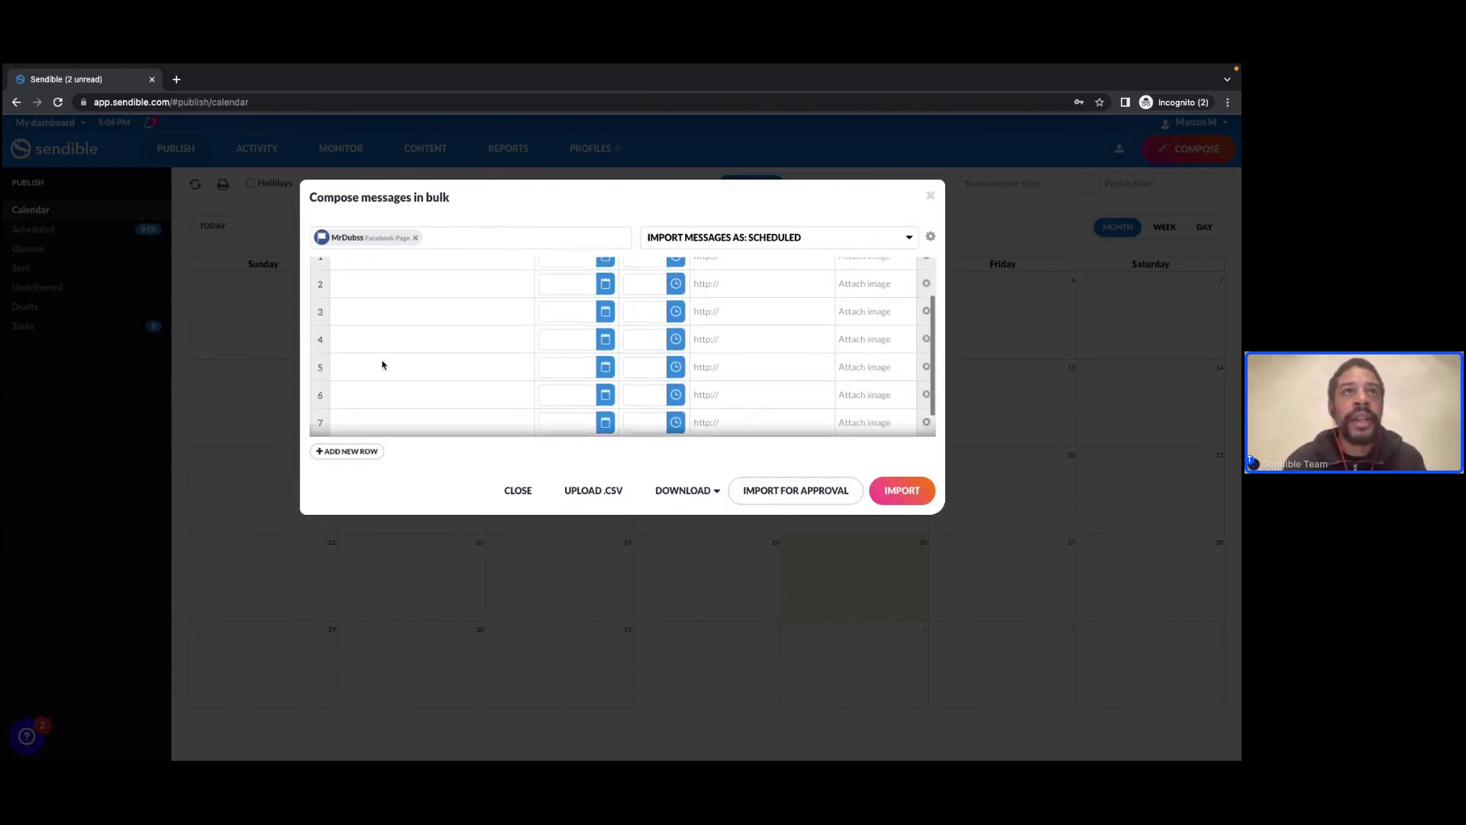
left_click(357, 451)
scroll(398, 418, "down", 1)
scroll(398, 418, "up", 3)
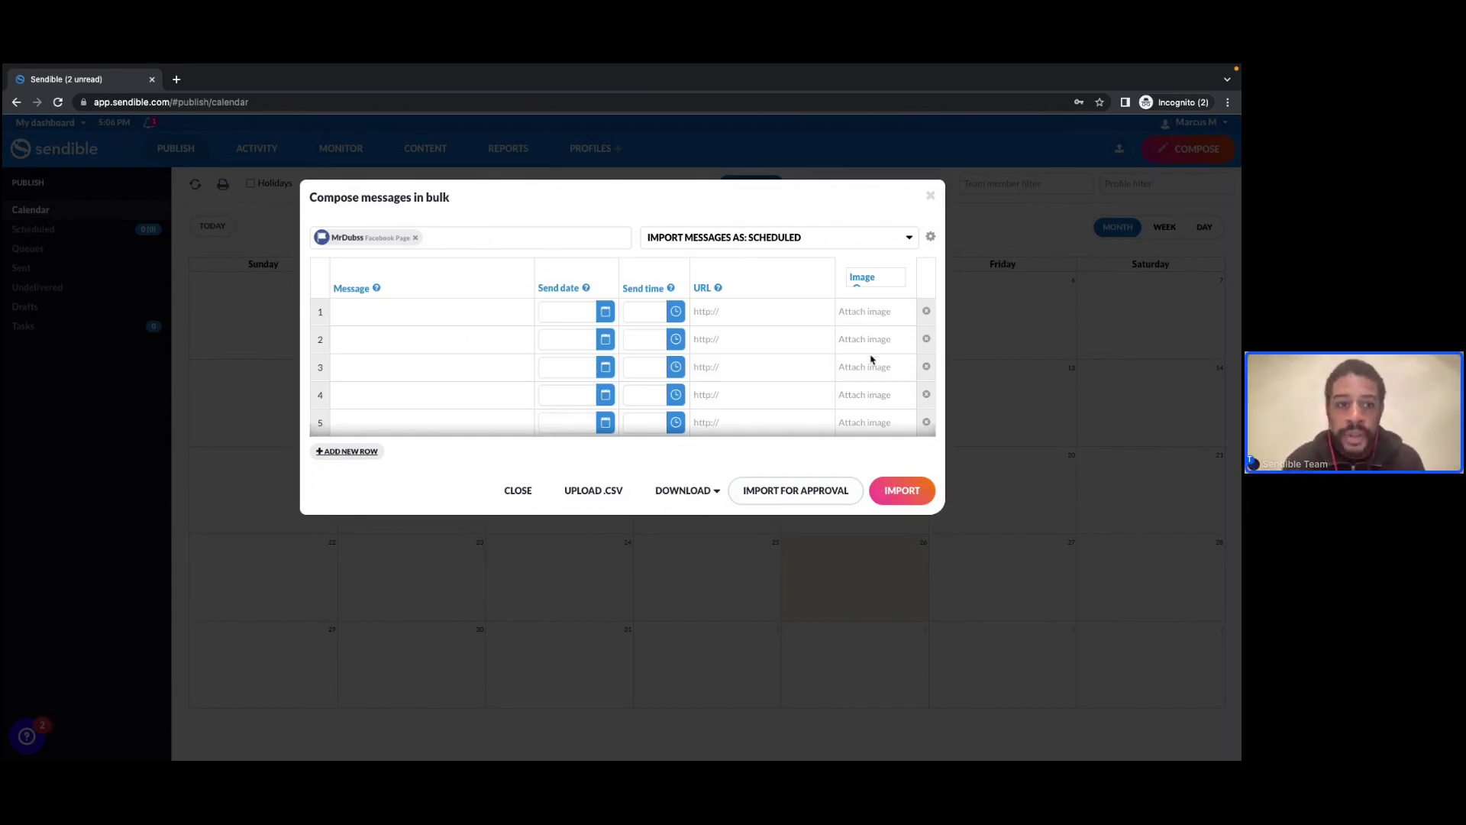
- Examine the media sources for row 1's image attachment: file upload, URL, media library, cloud and search; close without attaching anything
left_click(869, 313)
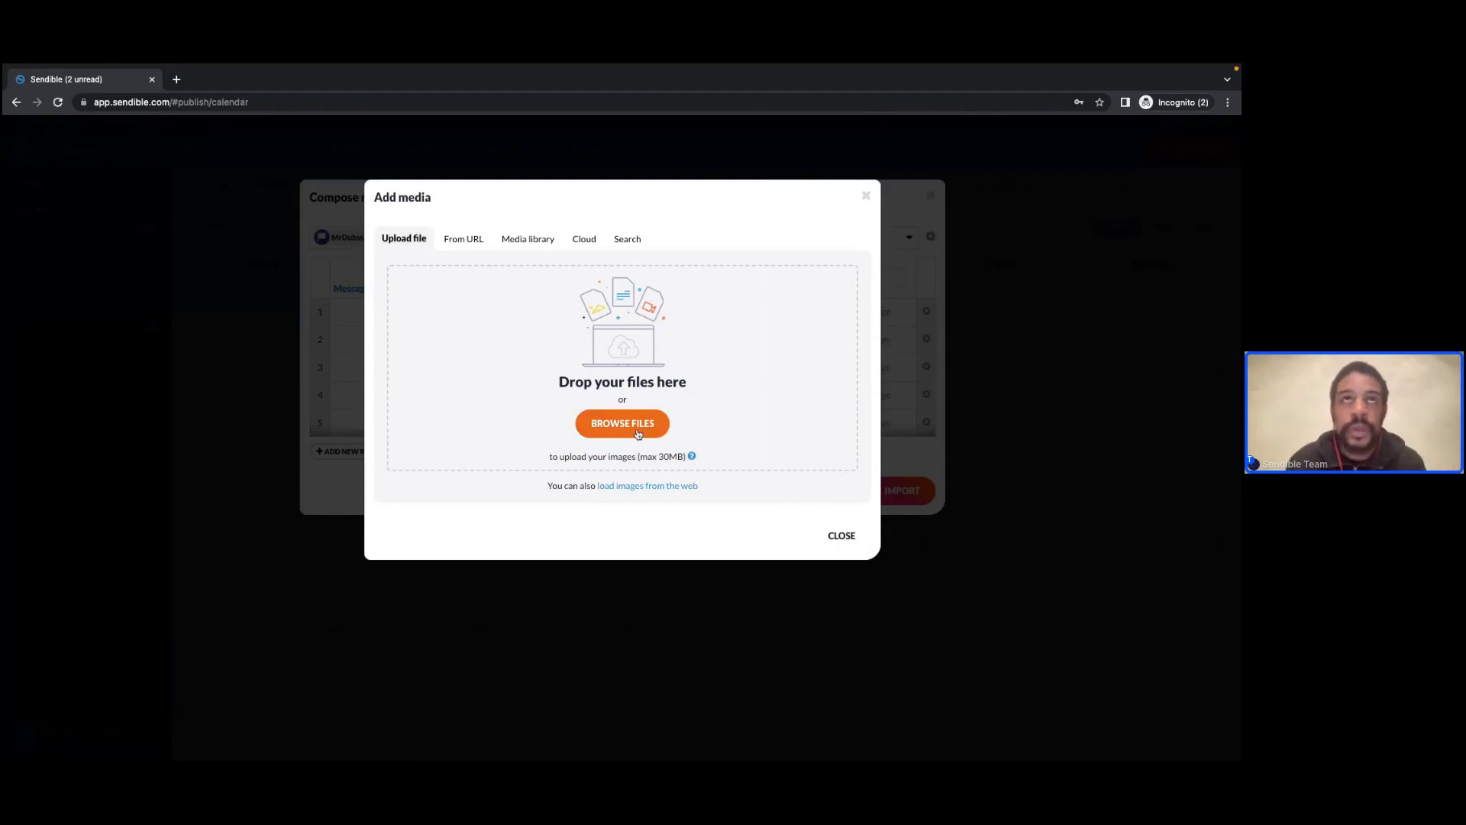
left_click(464, 242)
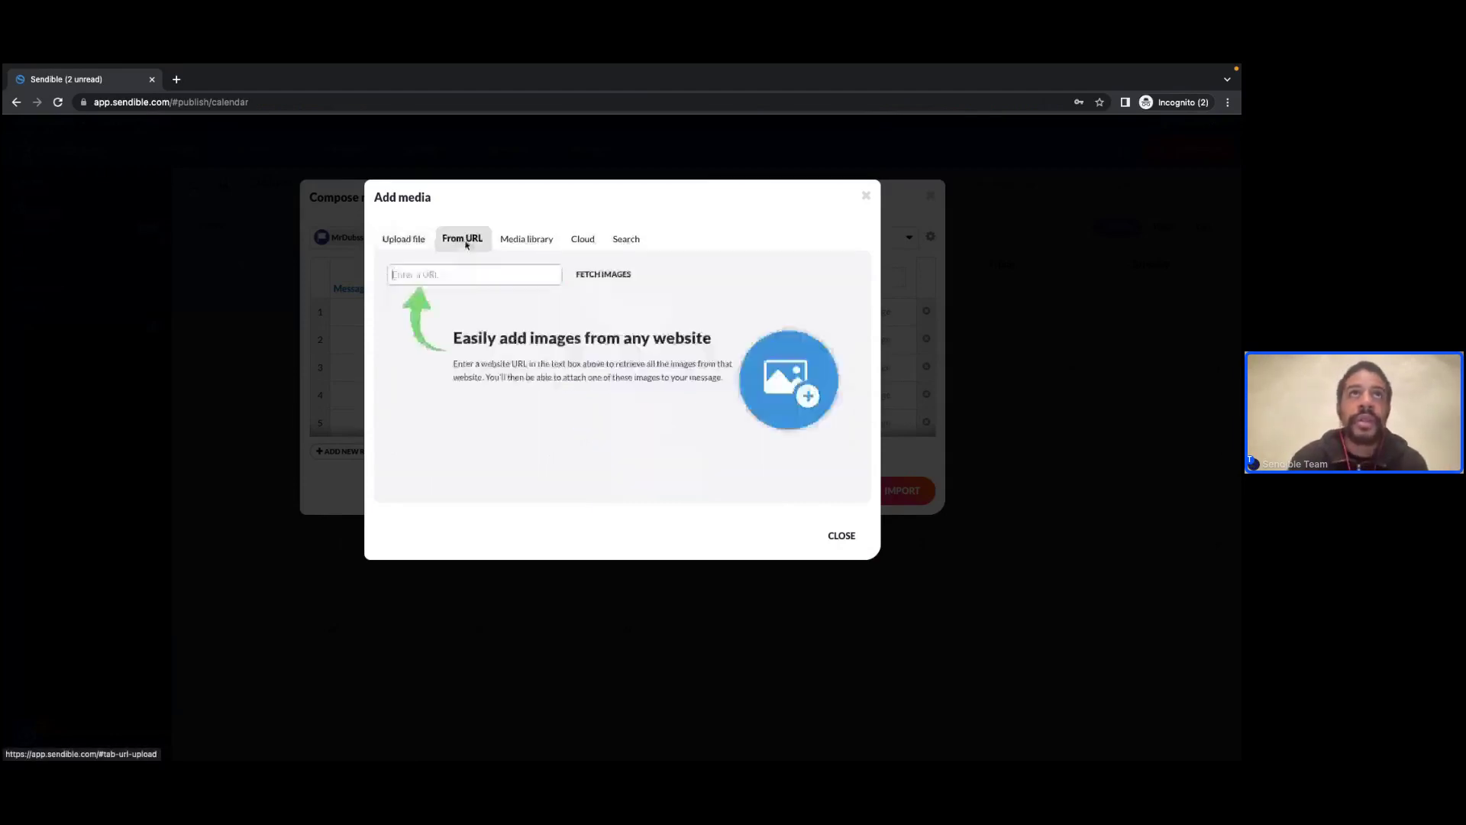
left_click(507, 241)
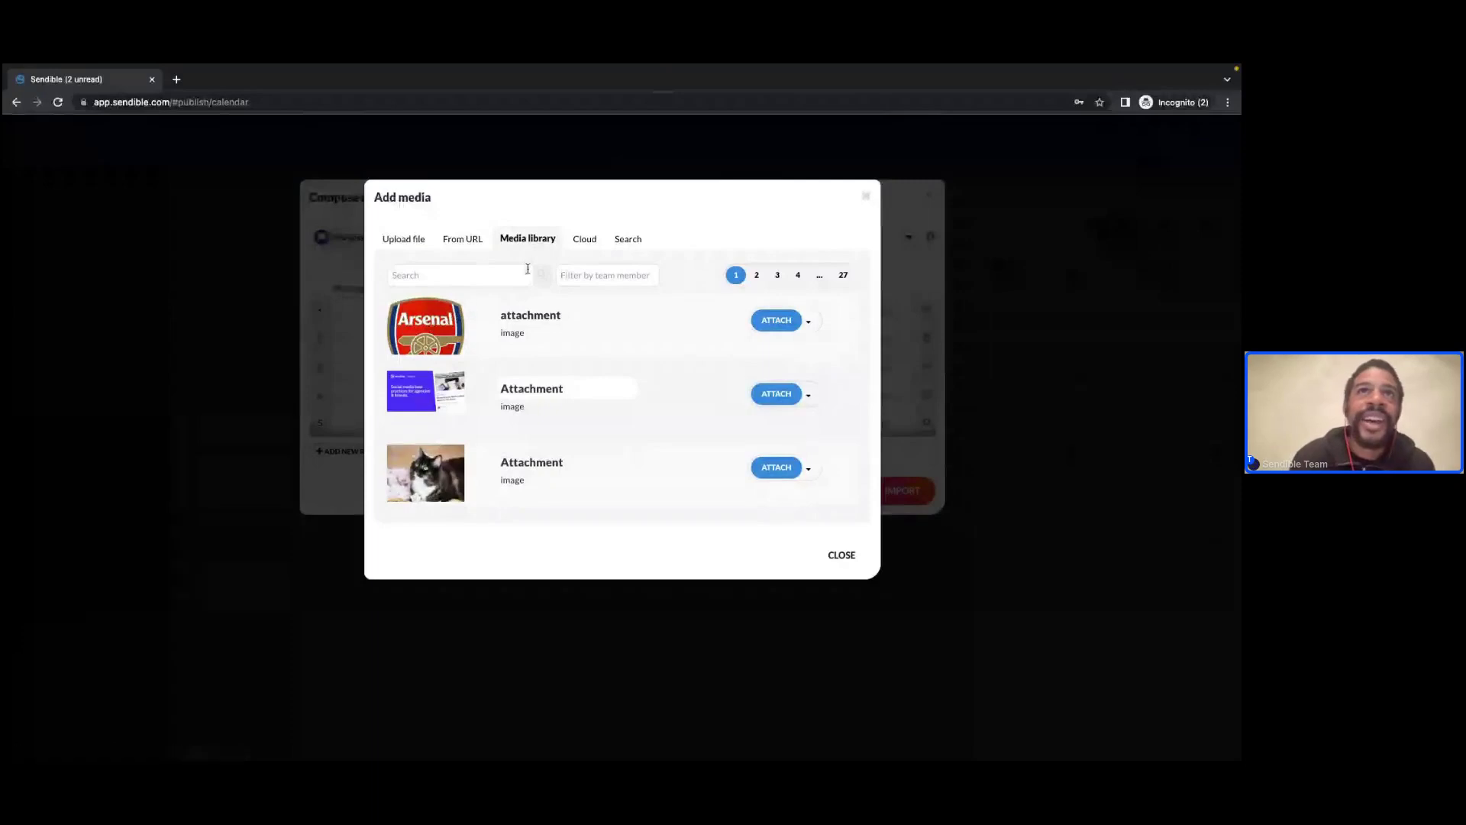
left_click(585, 240)
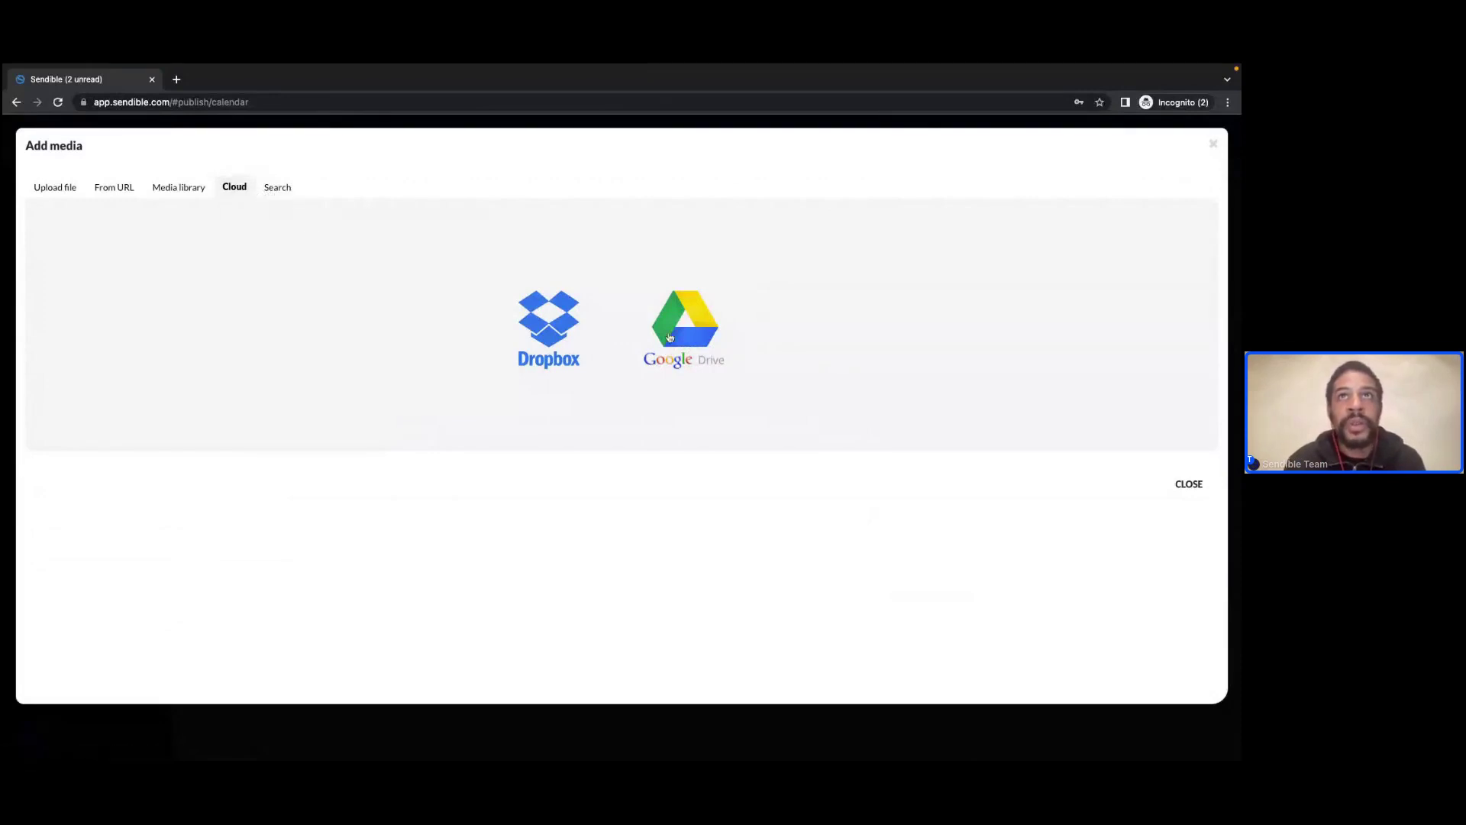
left_click(282, 193)
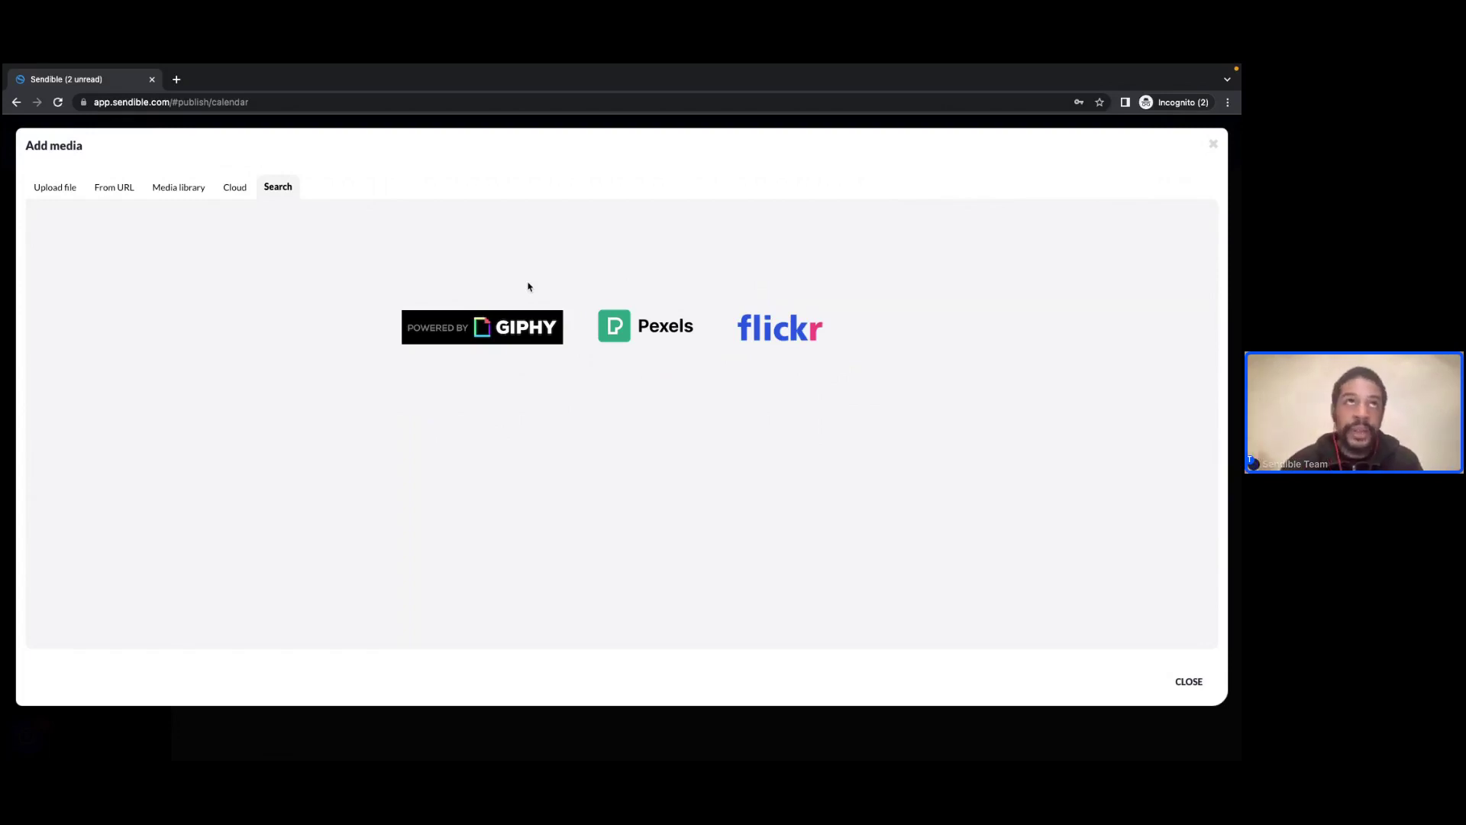
left_click(54, 187)
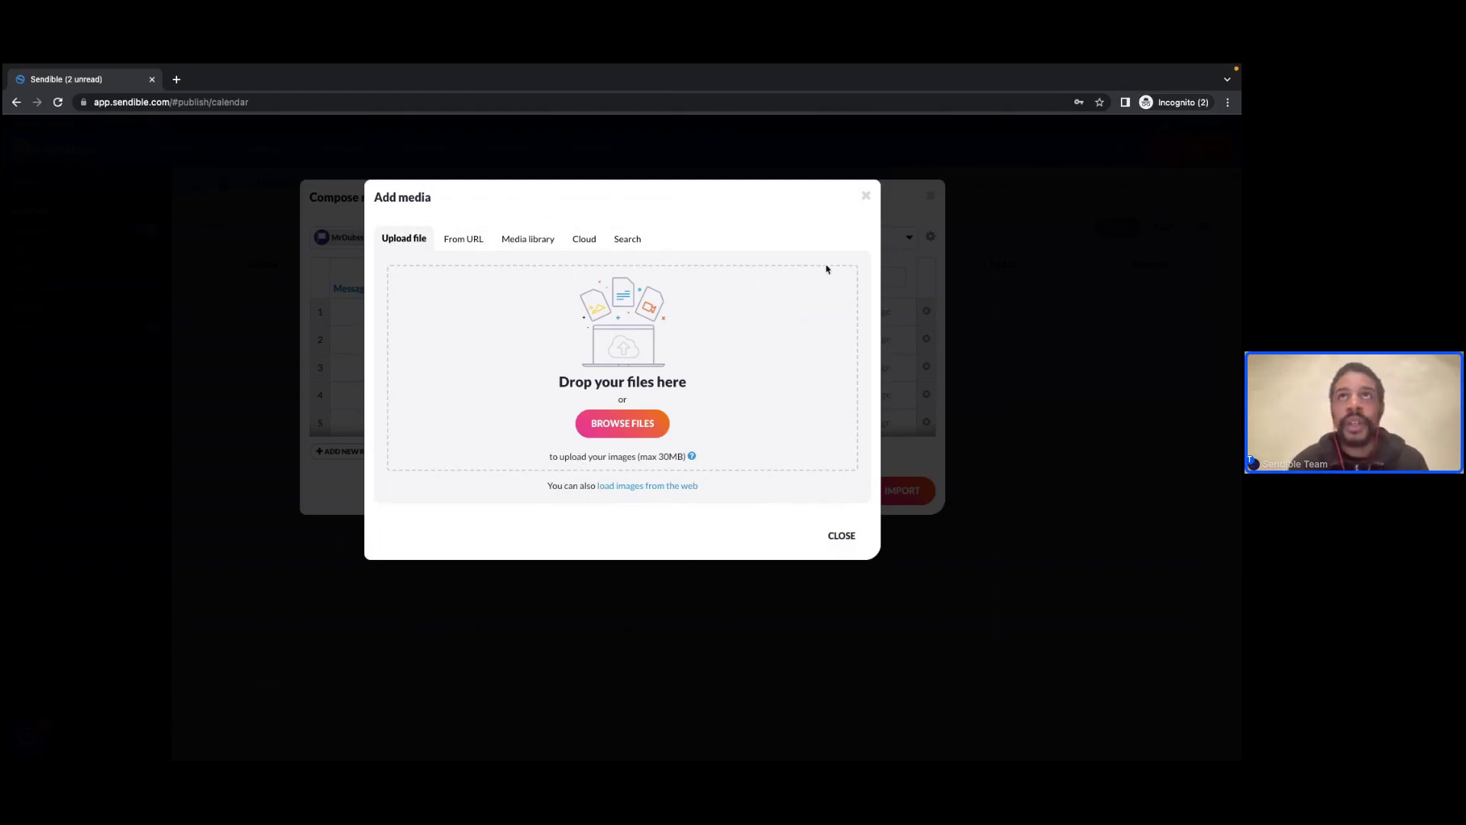
left_click(866, 196)
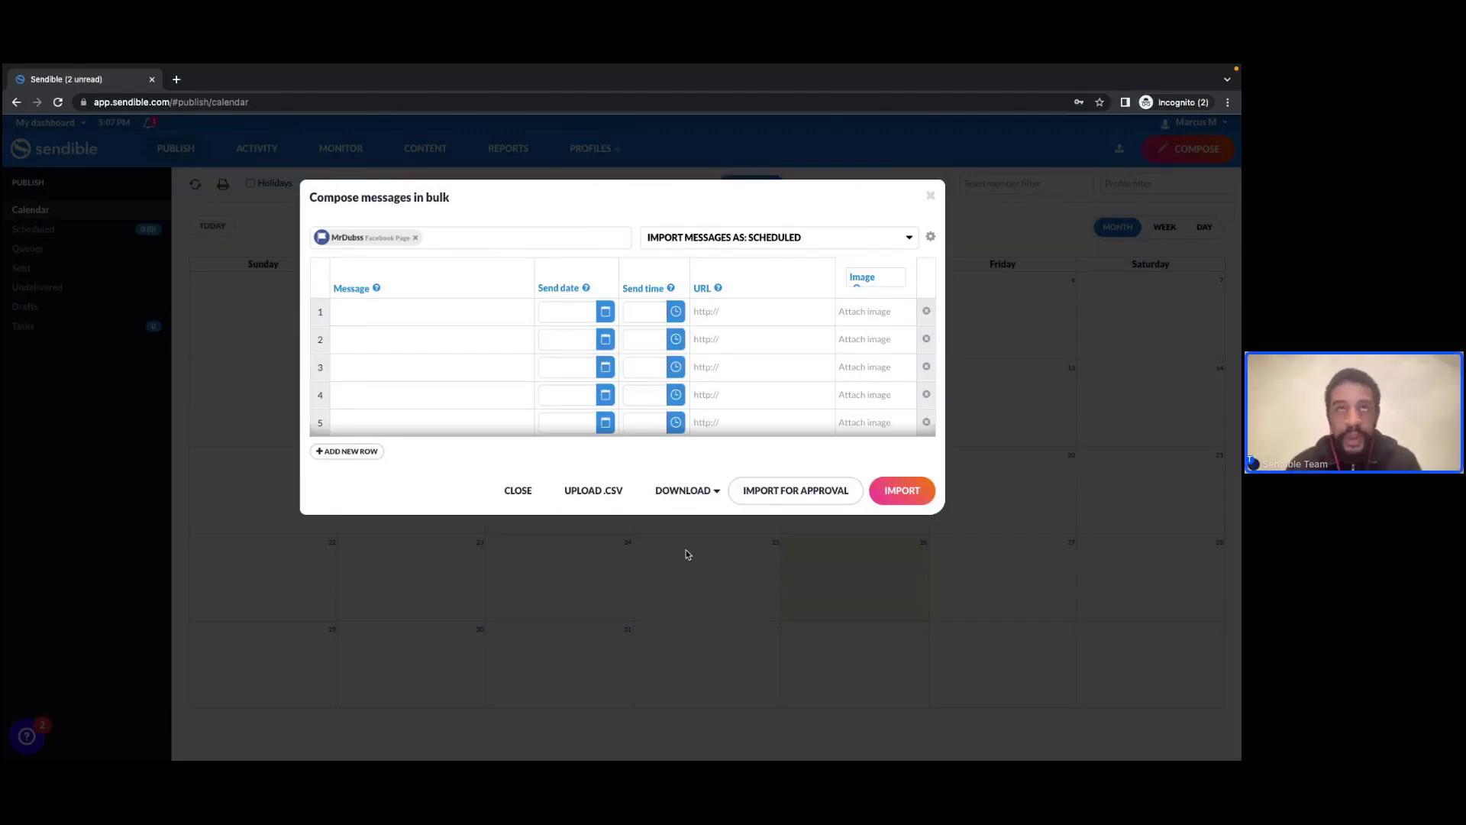
- Set row 1's message to "Interactively initiate long-term high-impact ROI before turnkey niche markets. Quickly recaptiualize diverse channels whereas mission-critical."
left_click(443, 315)
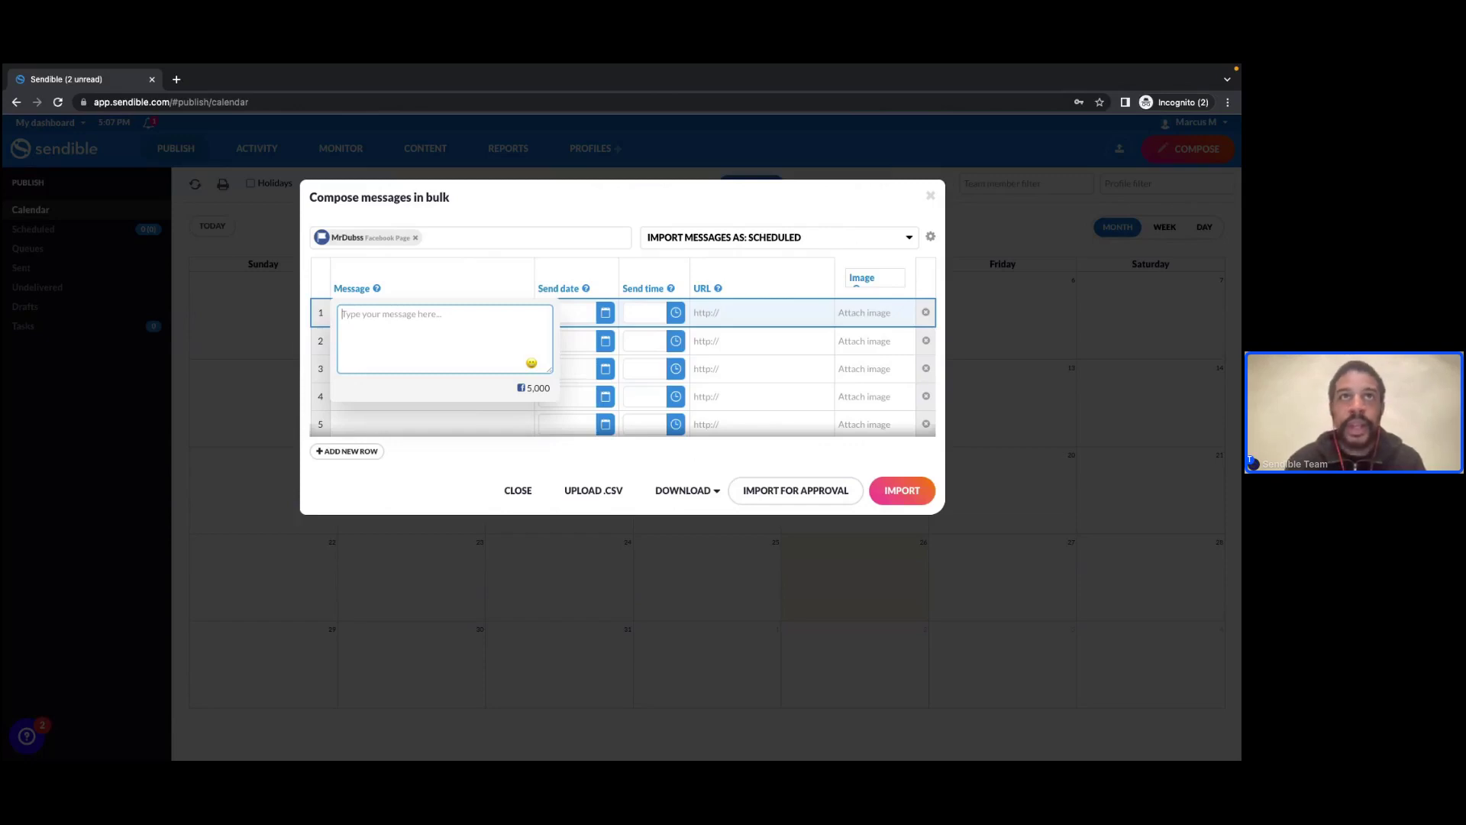
left_click(371, 328)
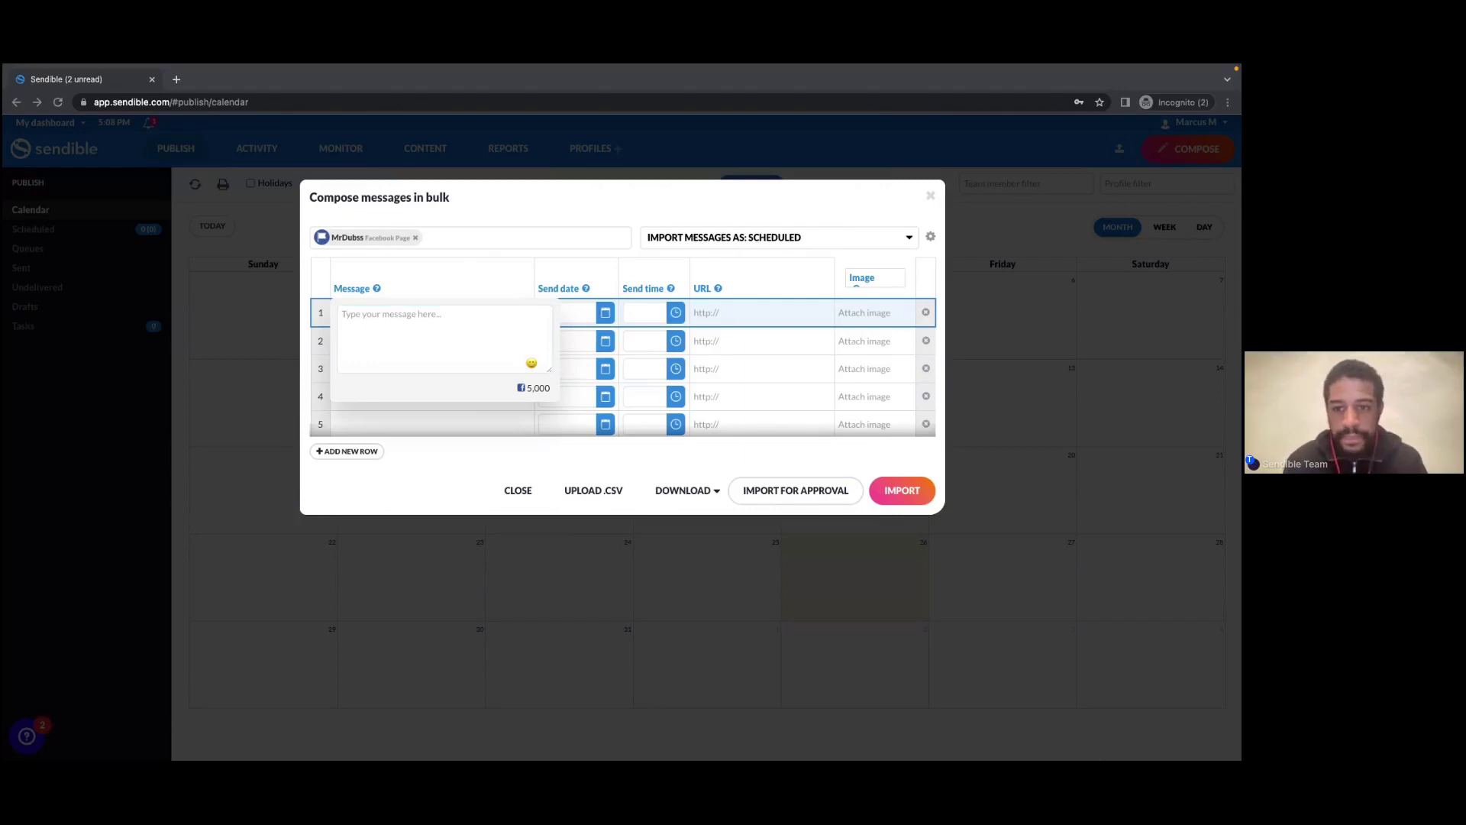
left_click(404, 362)
type("Interactively initiate long-term high-impact ROI before turnkey niche markets. Quickly recaptiualize diverse channels whereas mission-critical.")
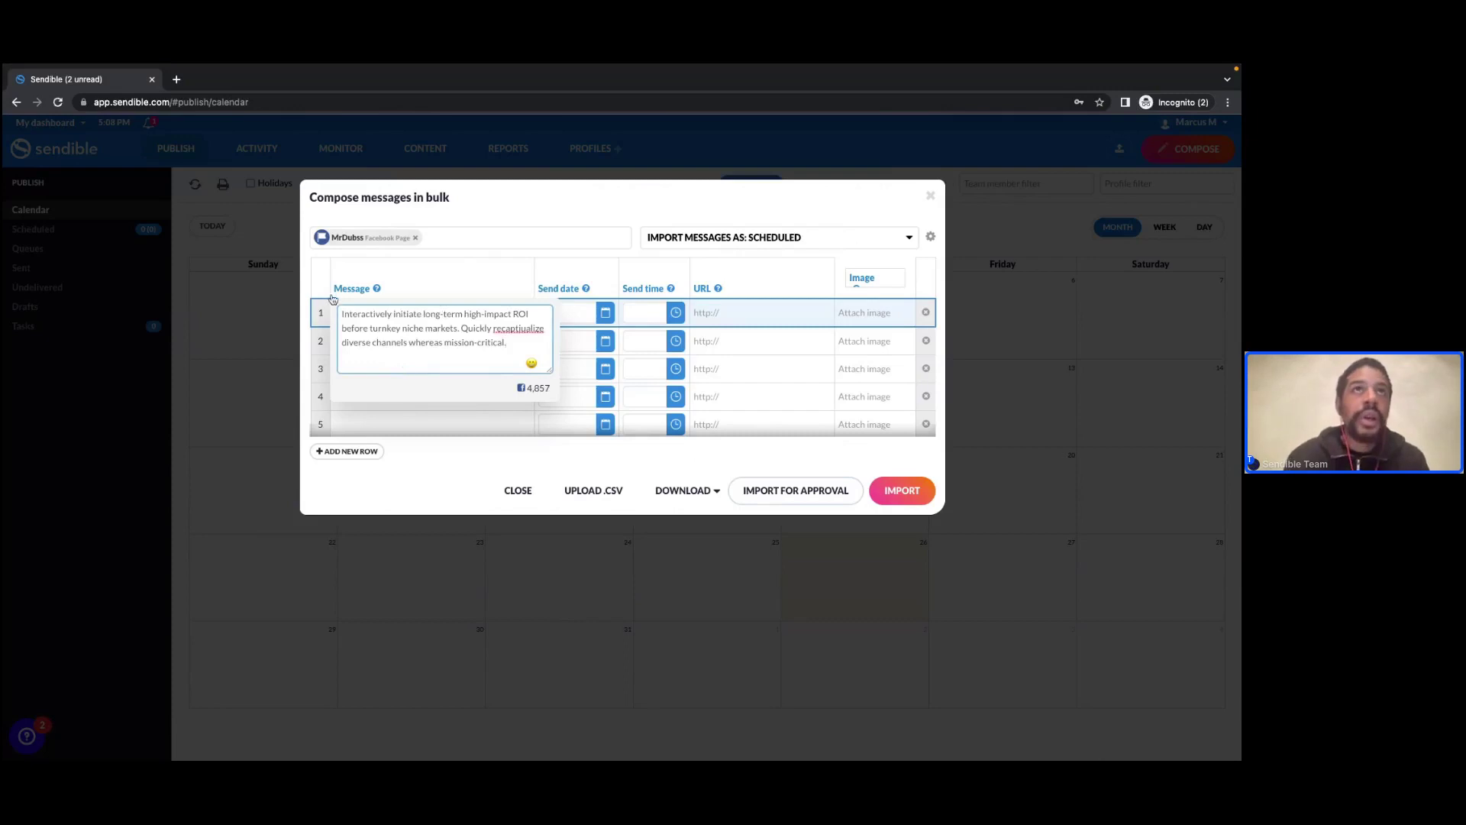
left_click(640, 216)
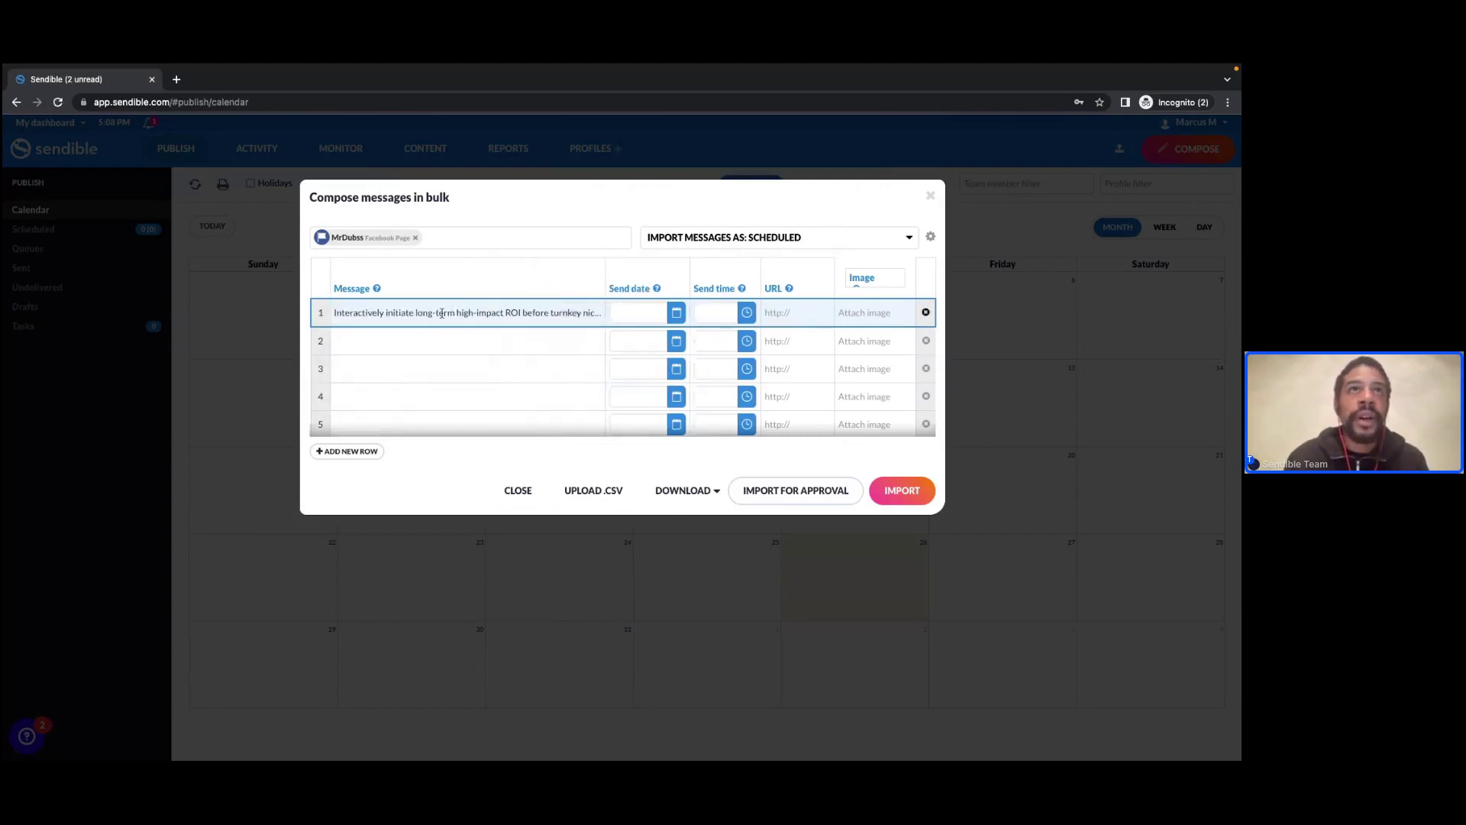
- Schedule the row 1 message with send date 2023/01/27 and send time 03:00 am
left_click(627, 312)
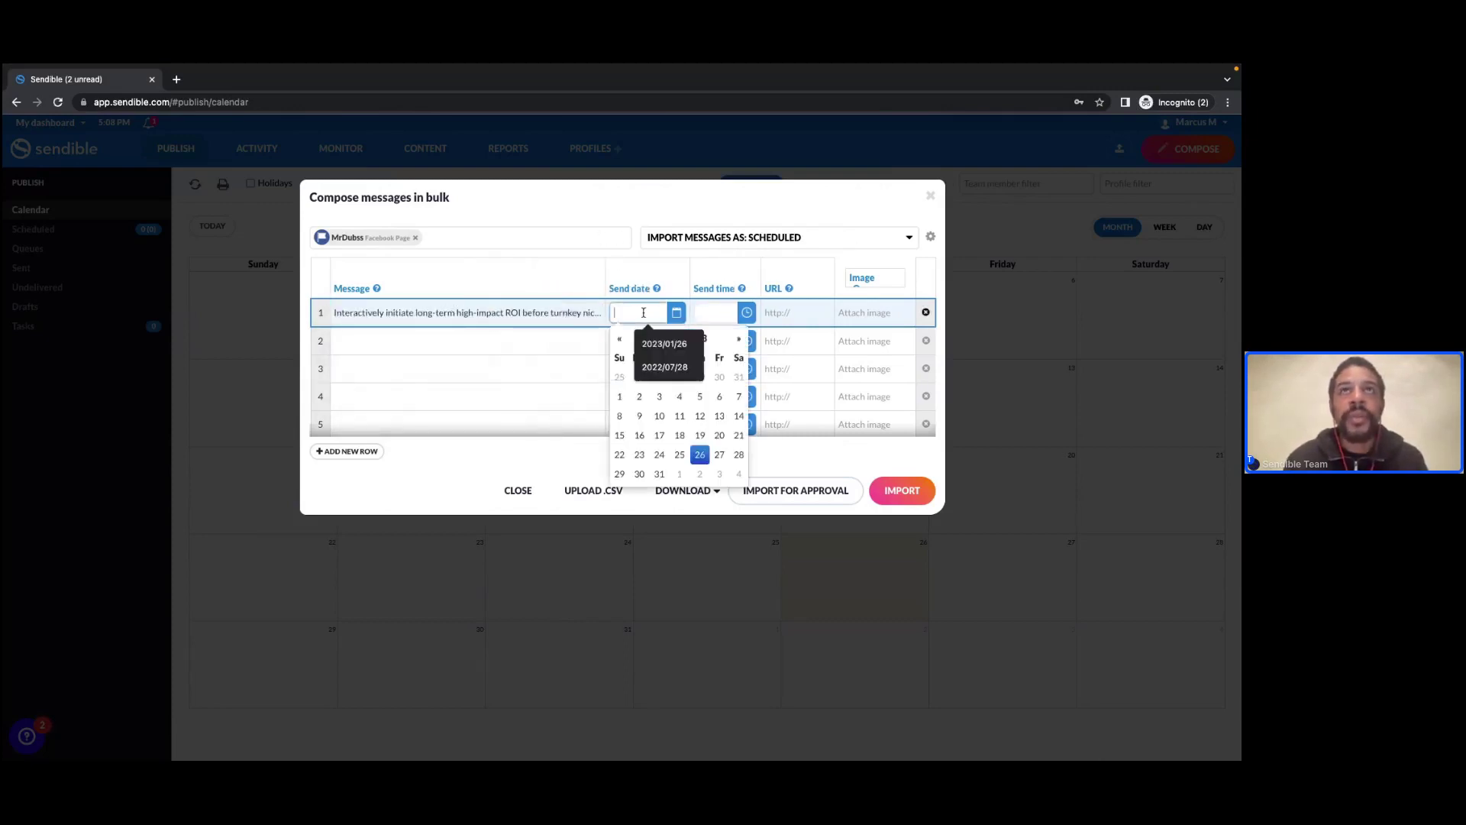
left_click(719, 454)
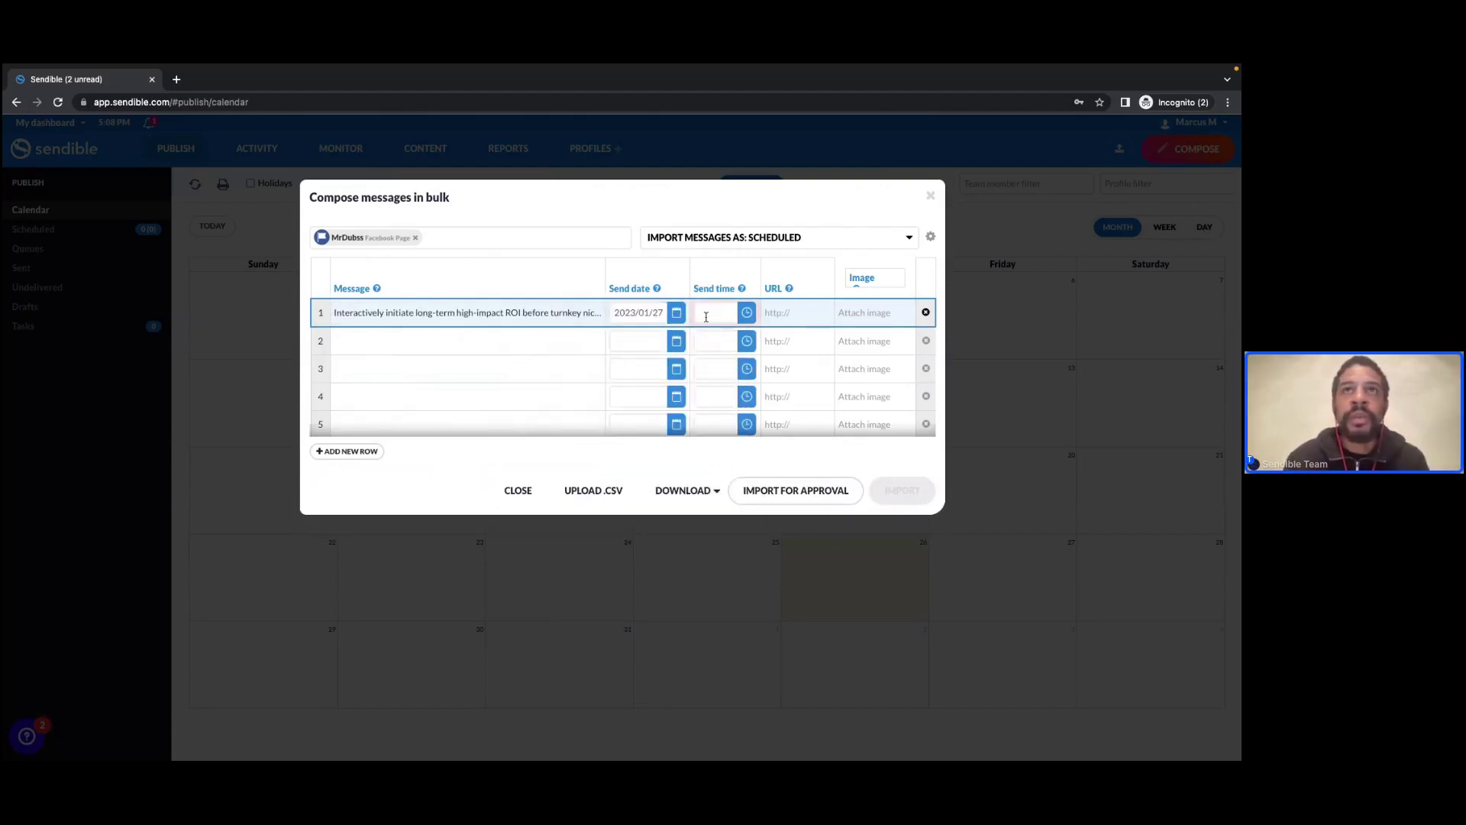
left_click(522, 340)
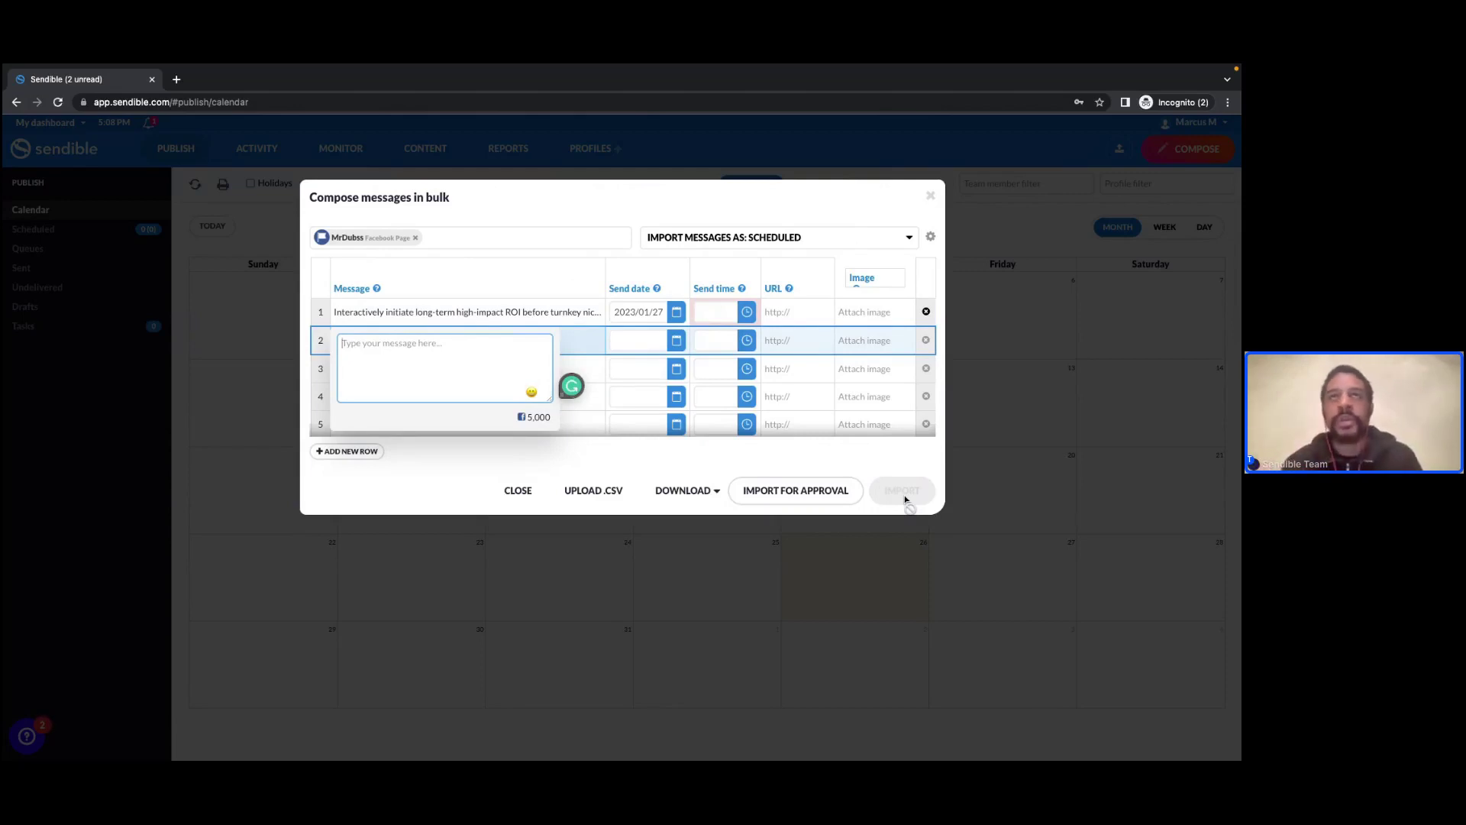
left_click(707, 312)
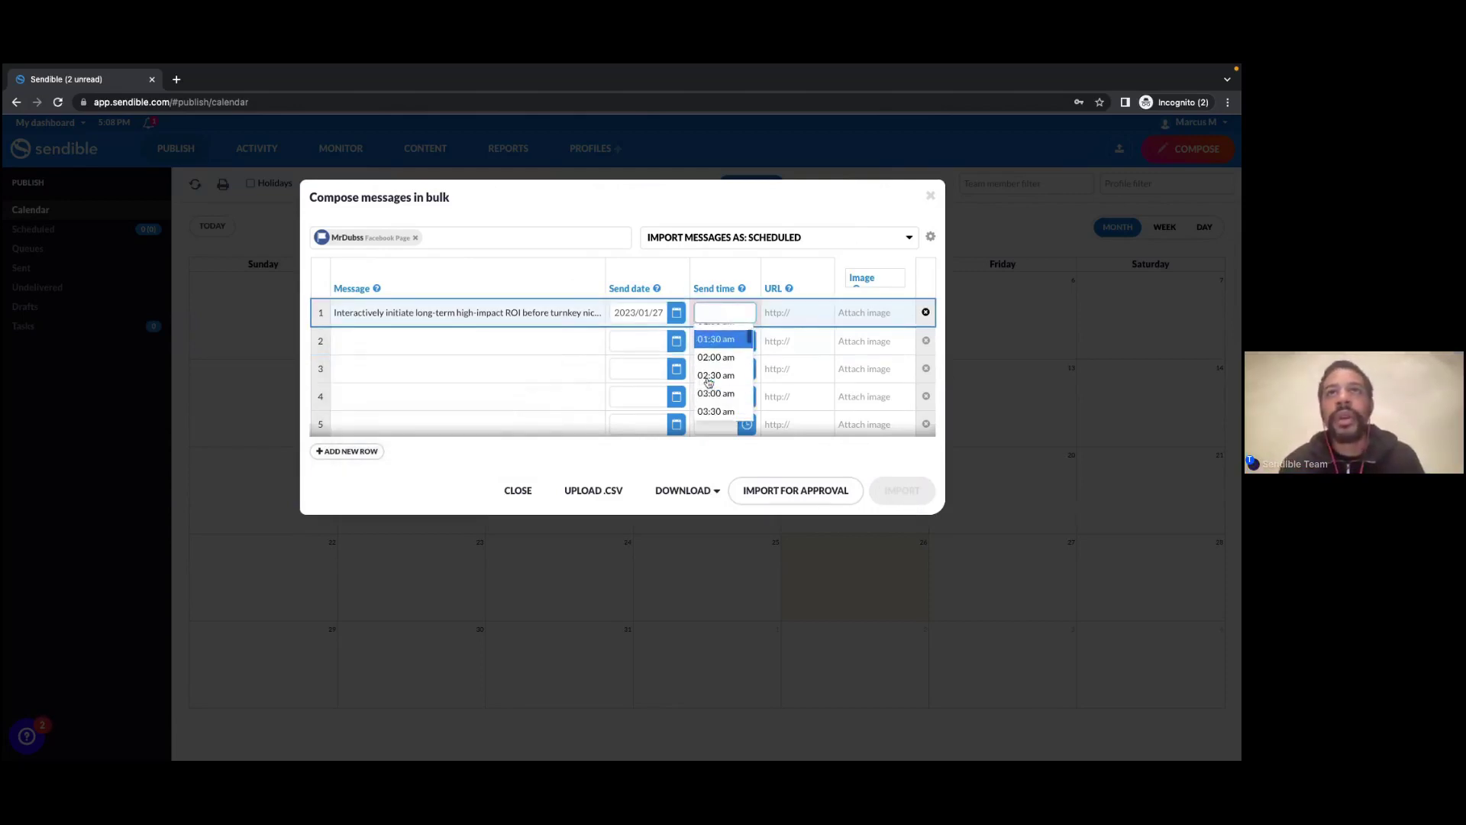
left_click(714, 391)
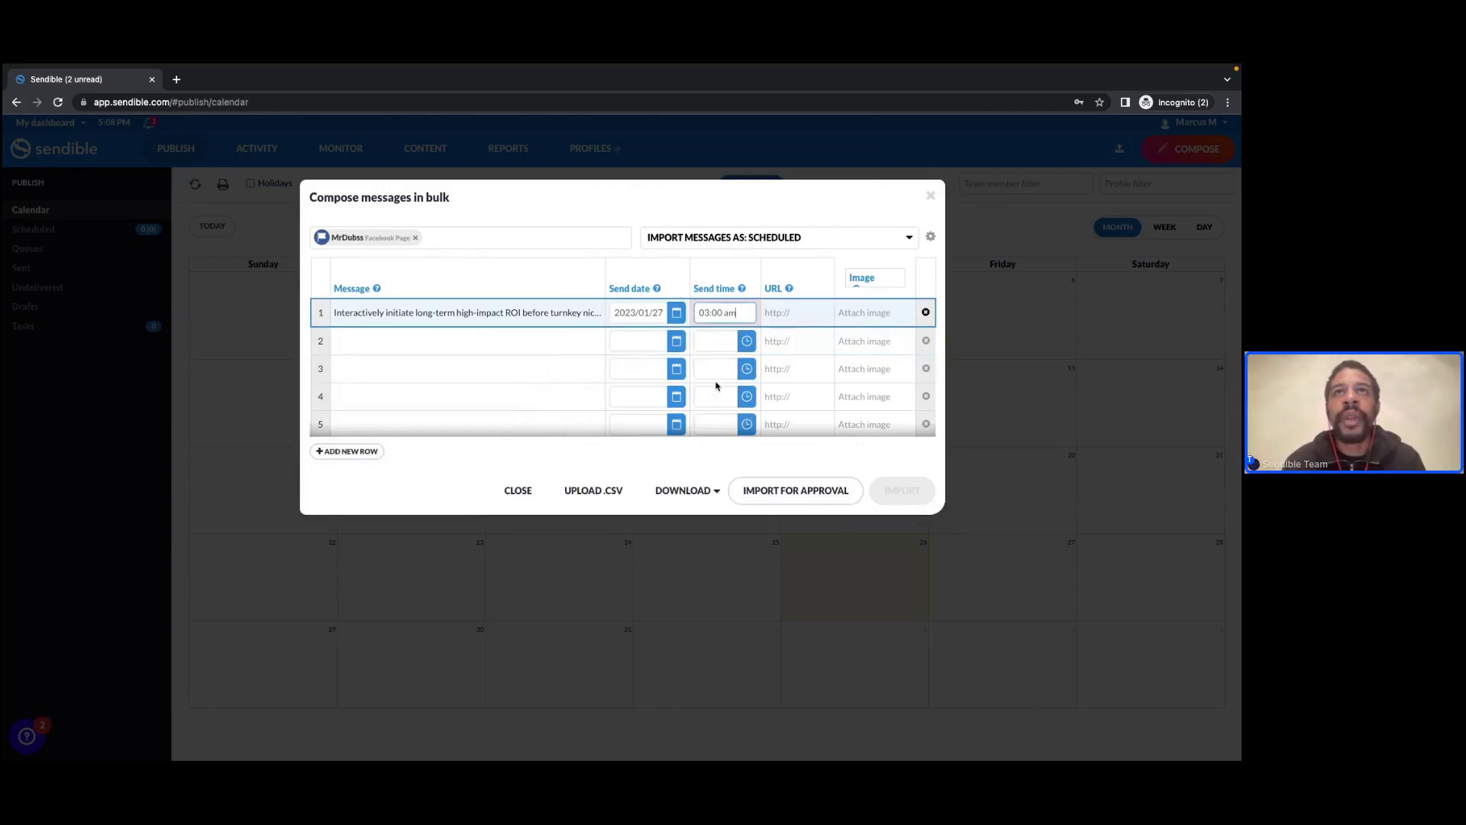
left_click(768, 209)
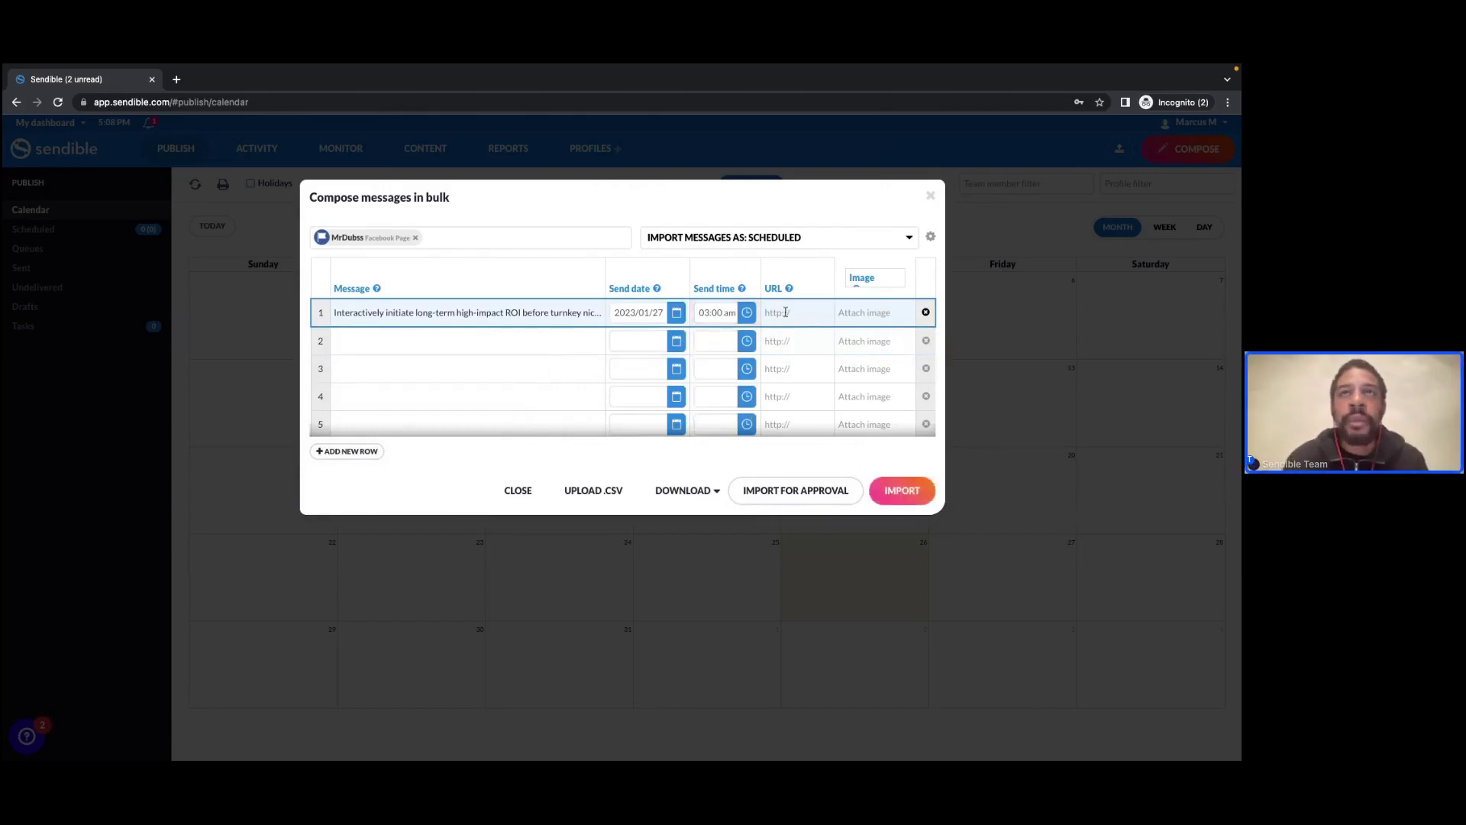
left_click(470, 314)
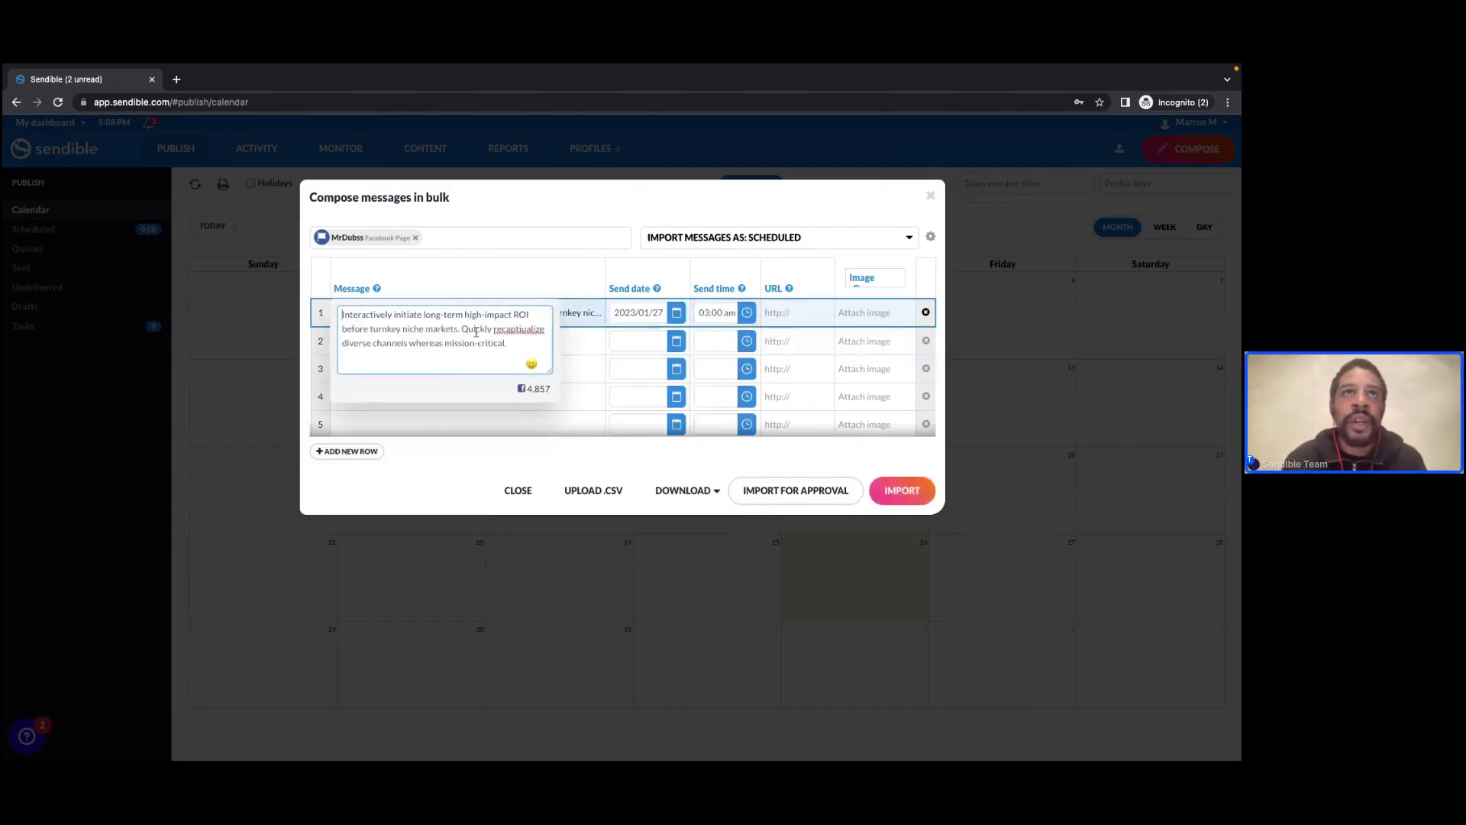
left_click(791, 313)
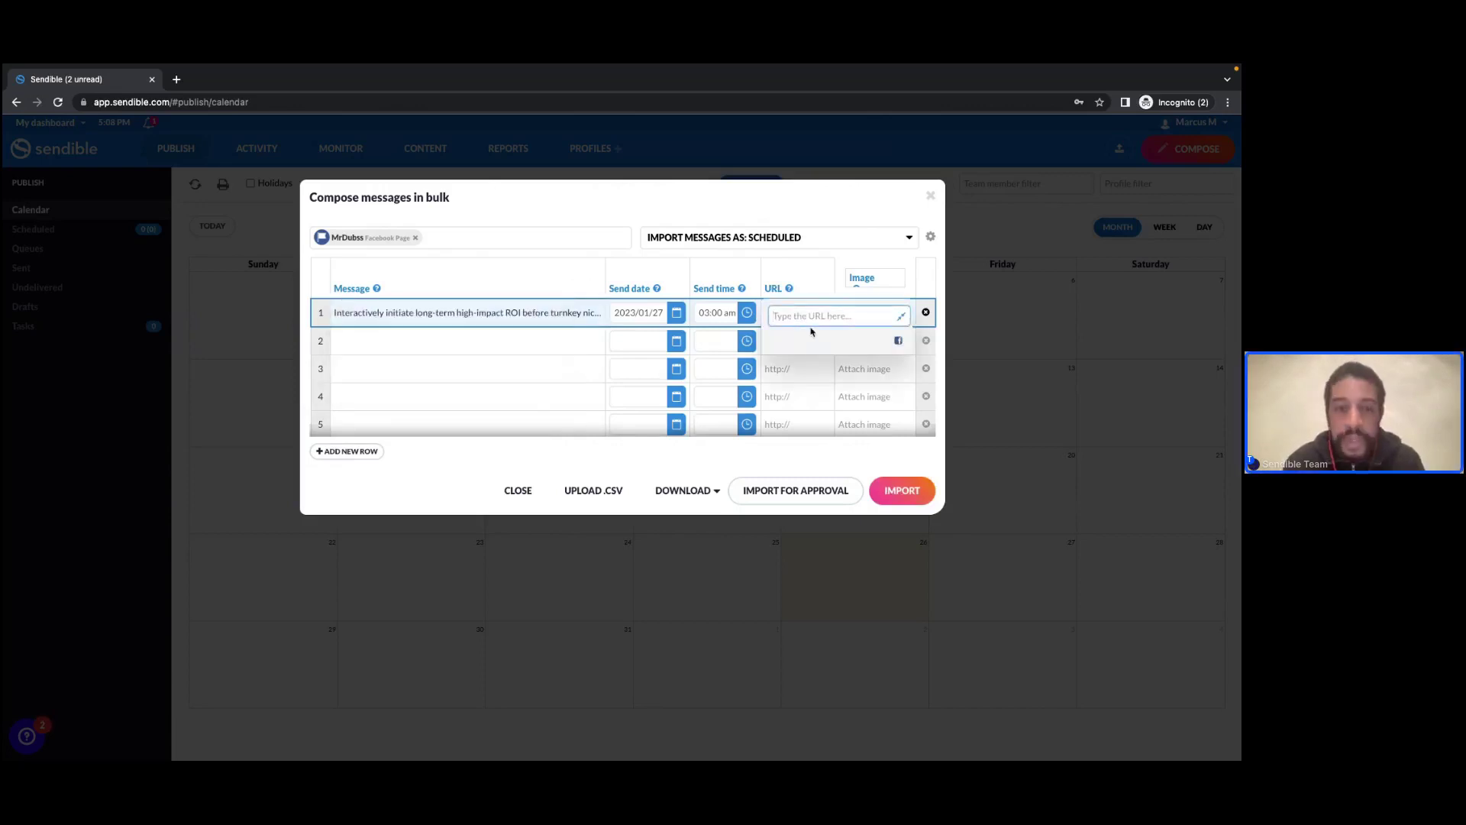
left_click(809, 207)
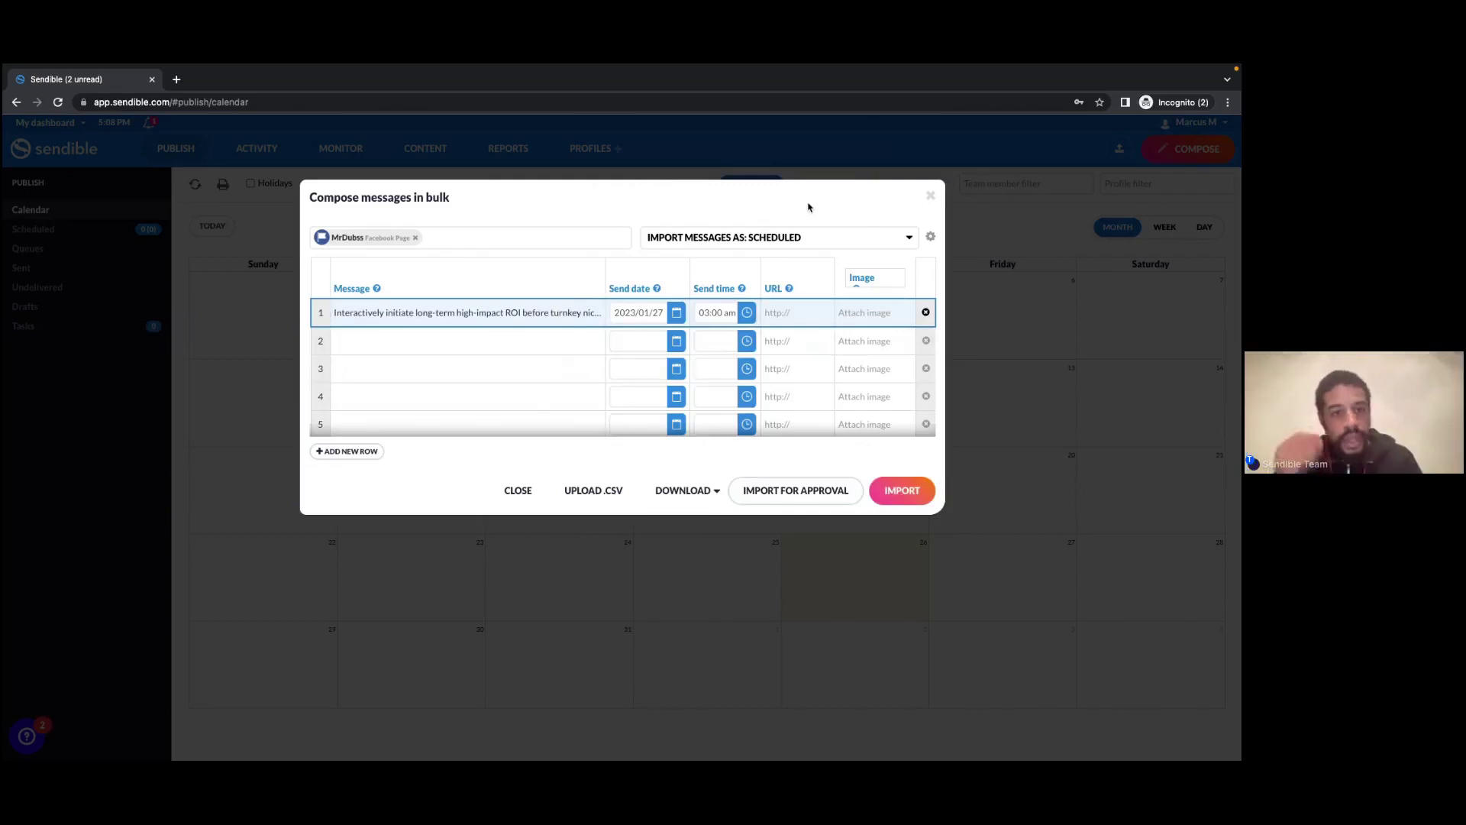
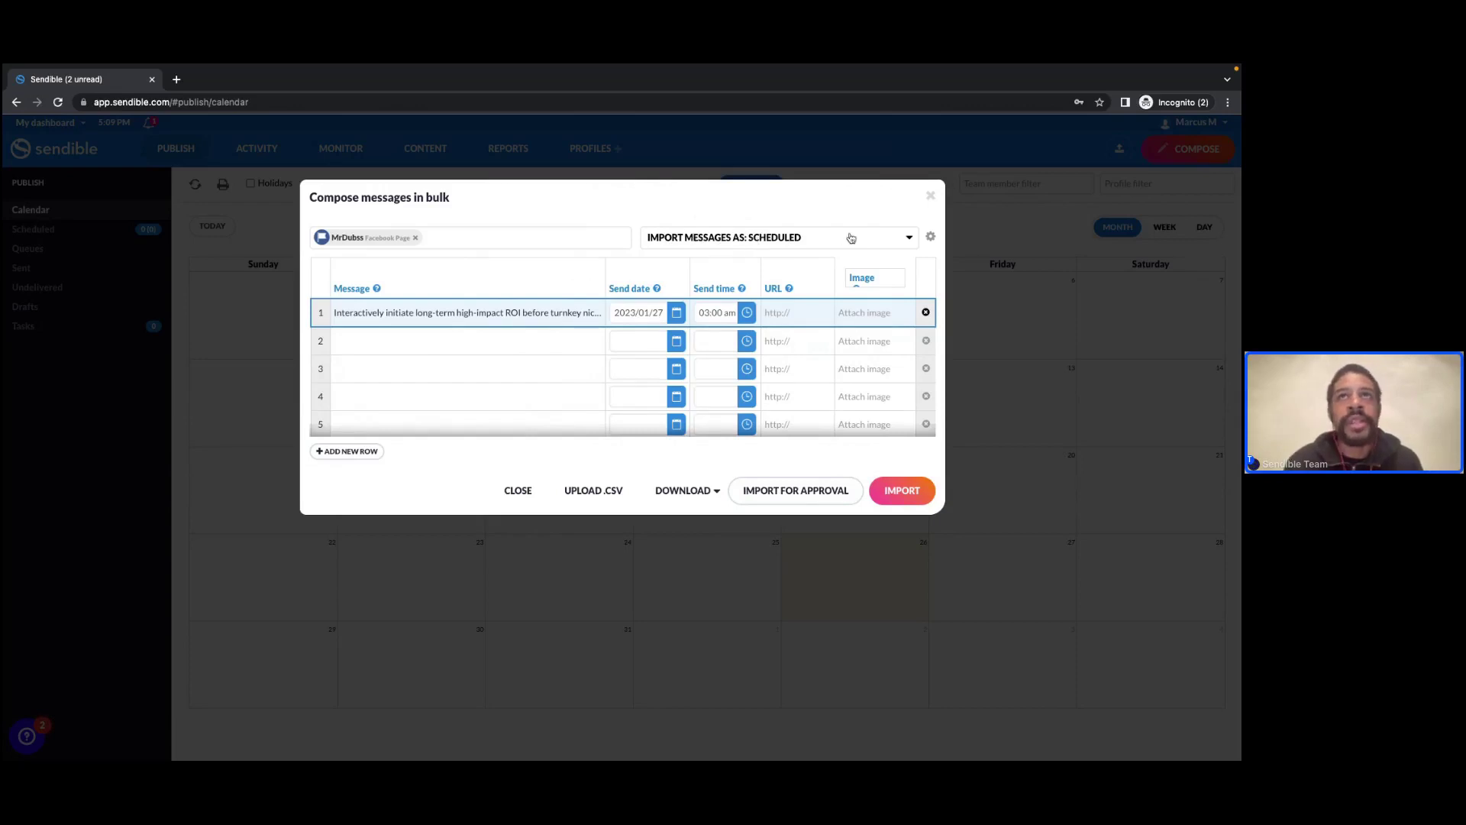
- Set the messages to import as drafts and enter the message "Draft post" in row 2
left_click(863, 240)
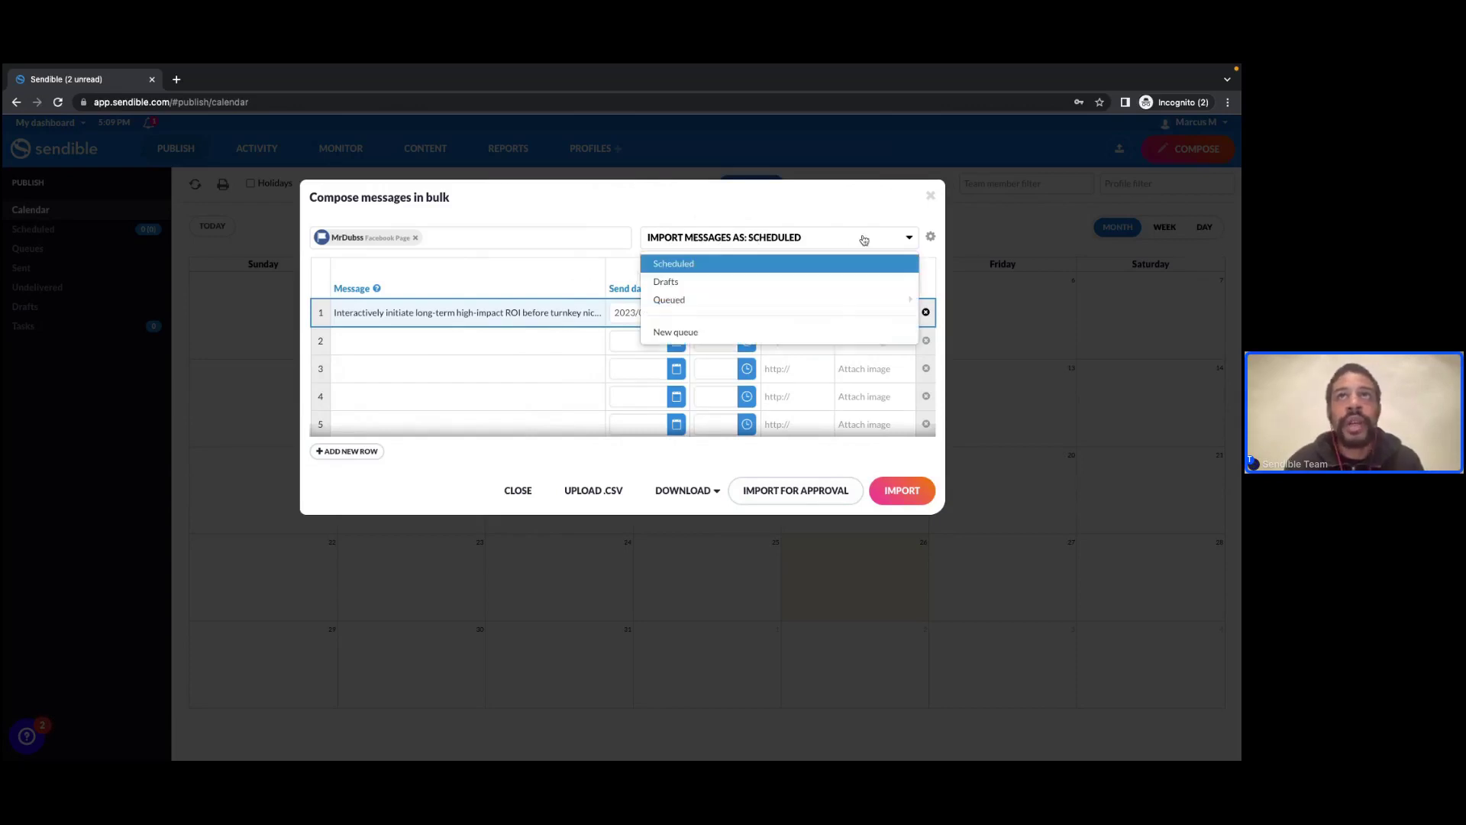
left_click(689, 283)
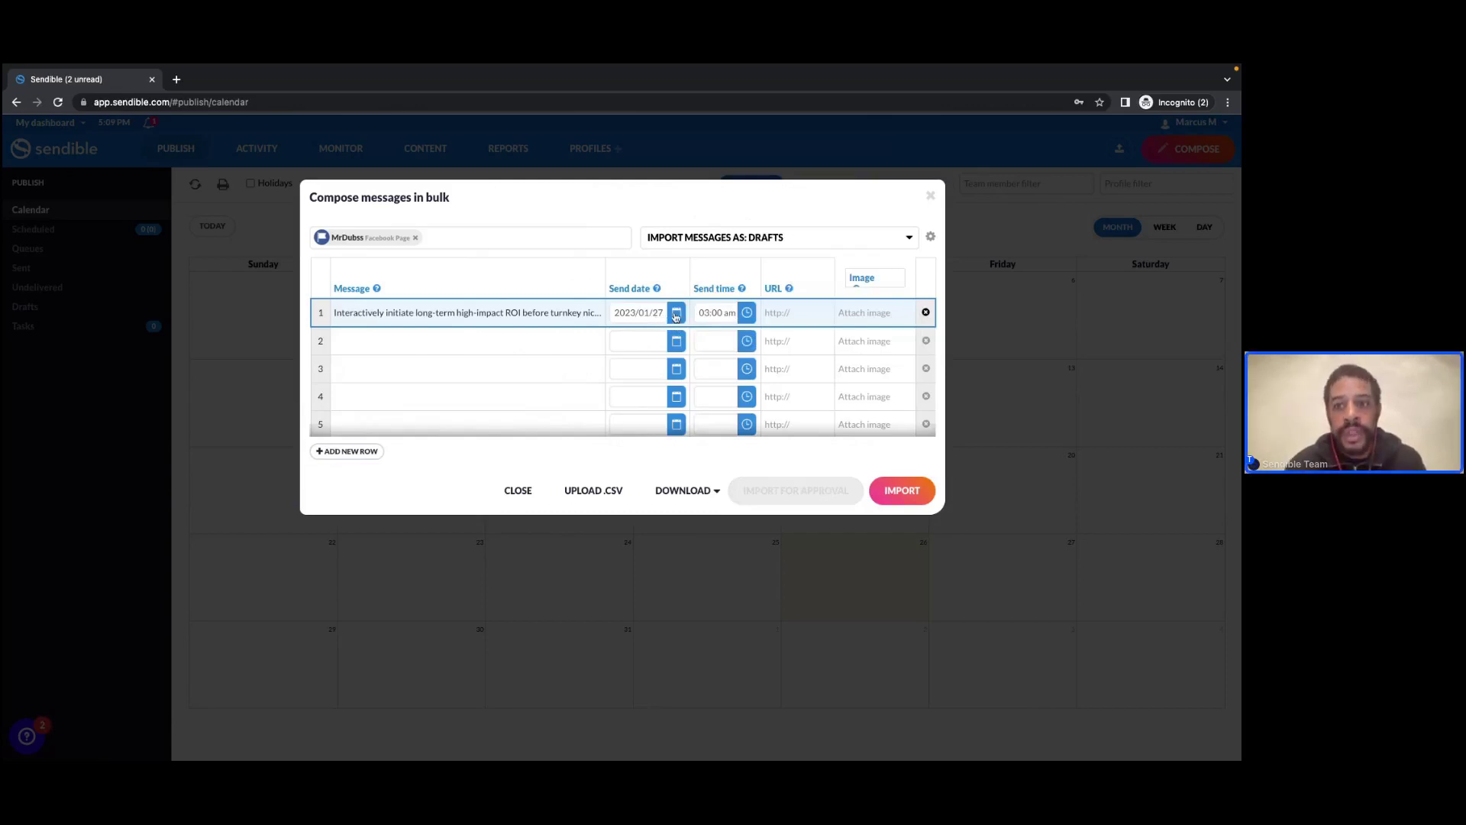
left_click(512, 339)
type("Draf")
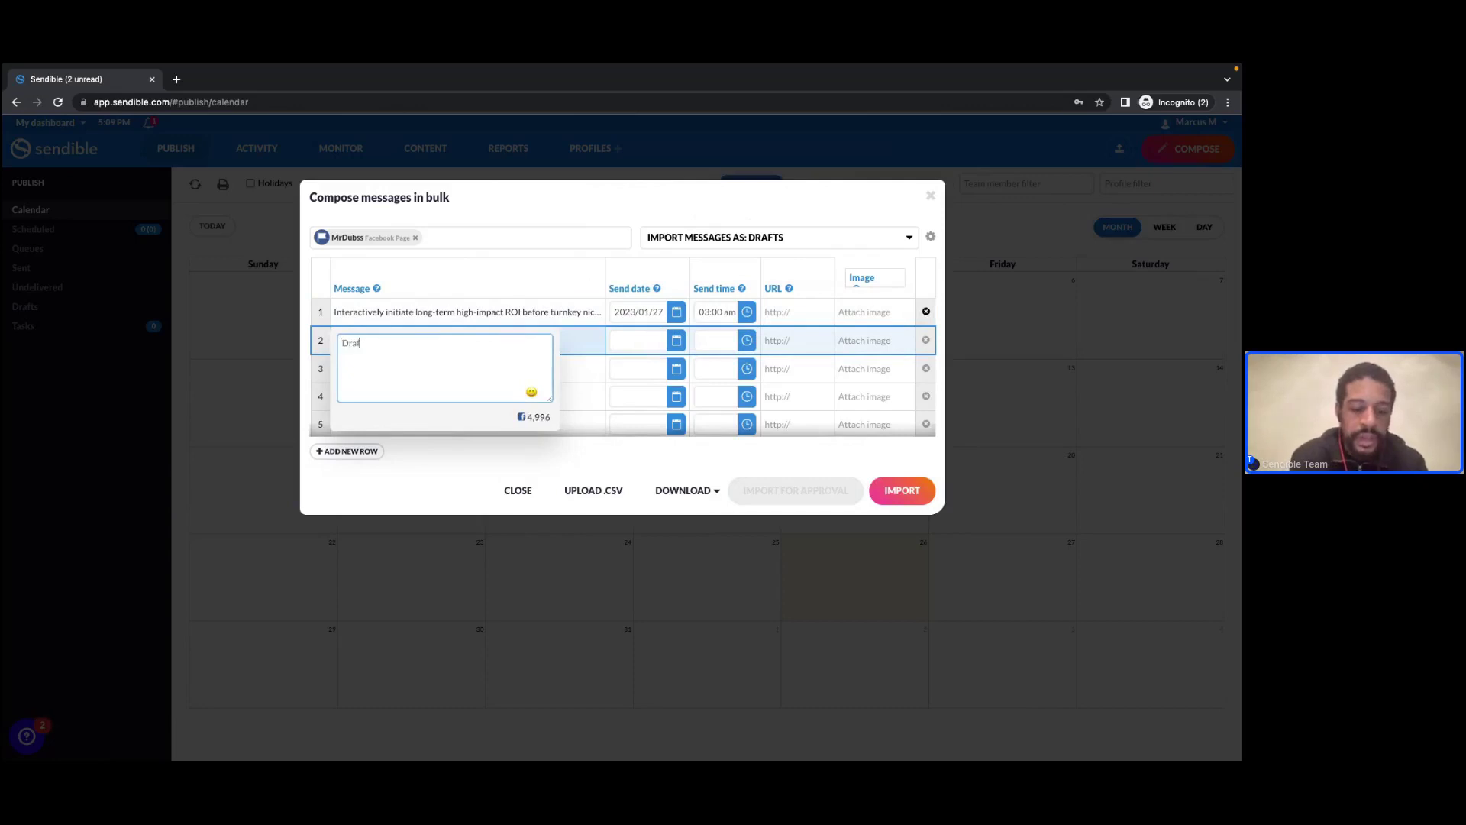
type("t post")
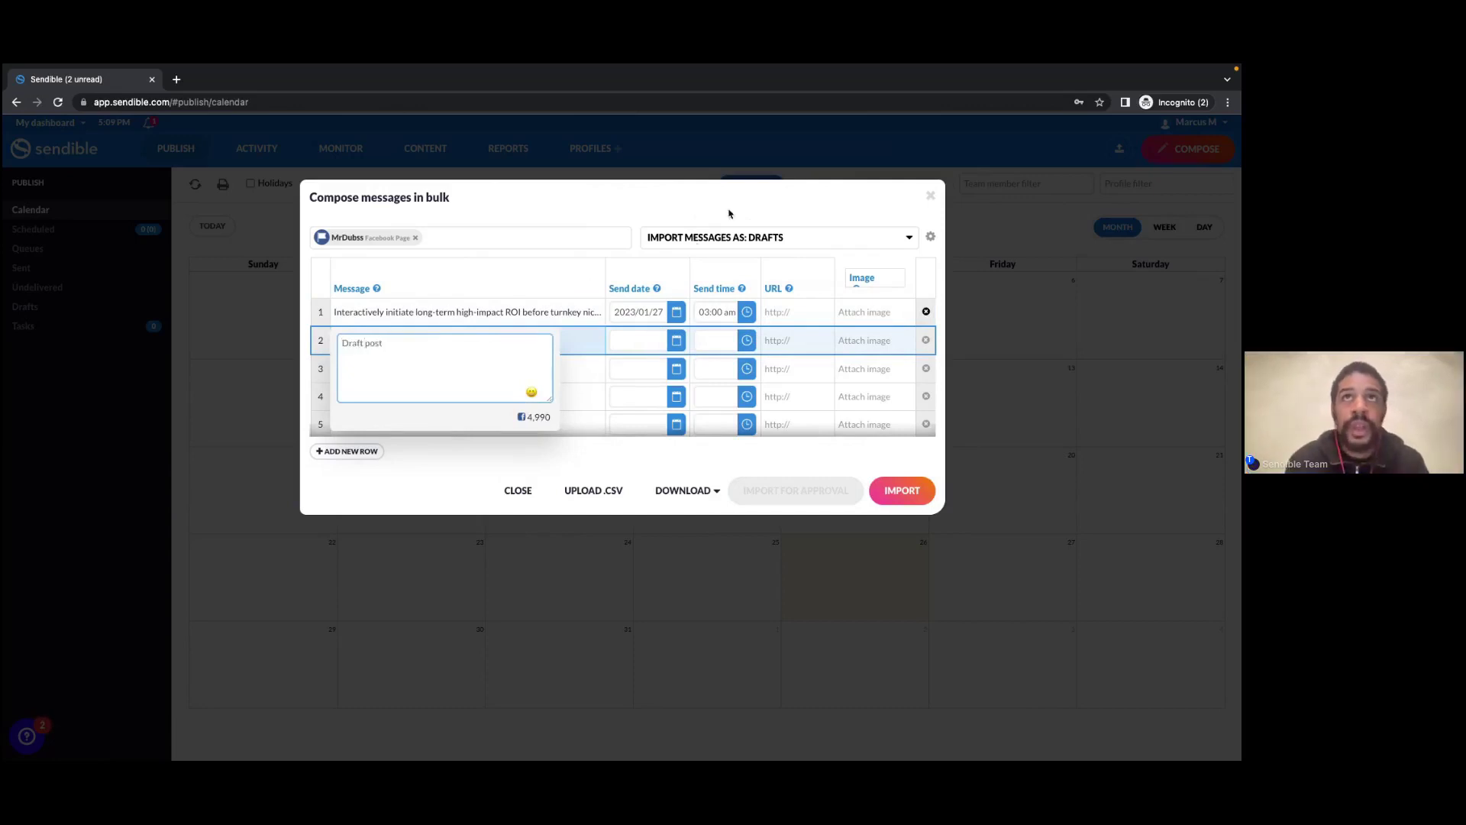
left_click(736, 202)
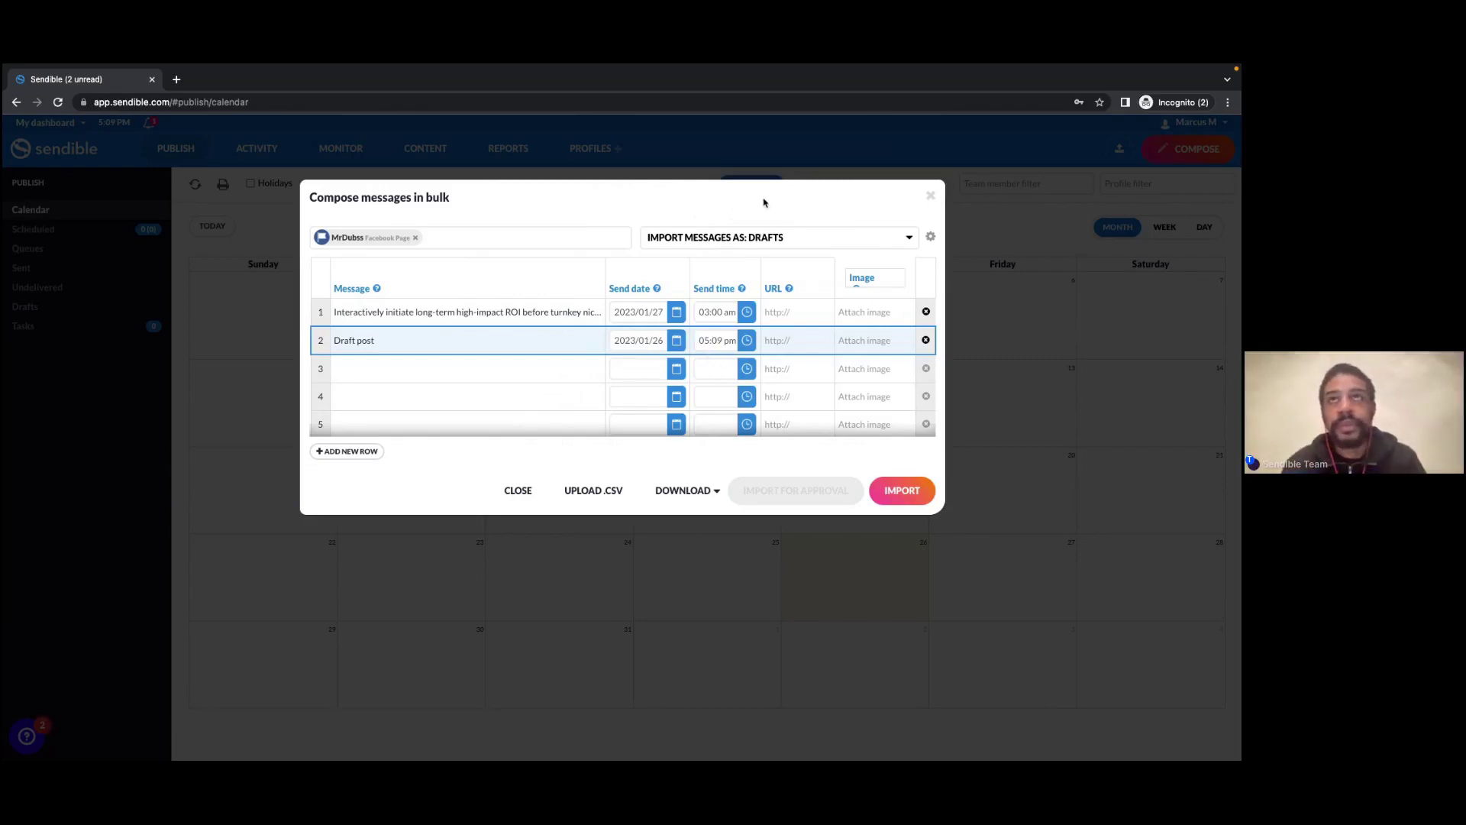
- Set the messages to import into the Deep Dive Webinars queue, and view that queue's settings without changing them
left_click(823, 245)
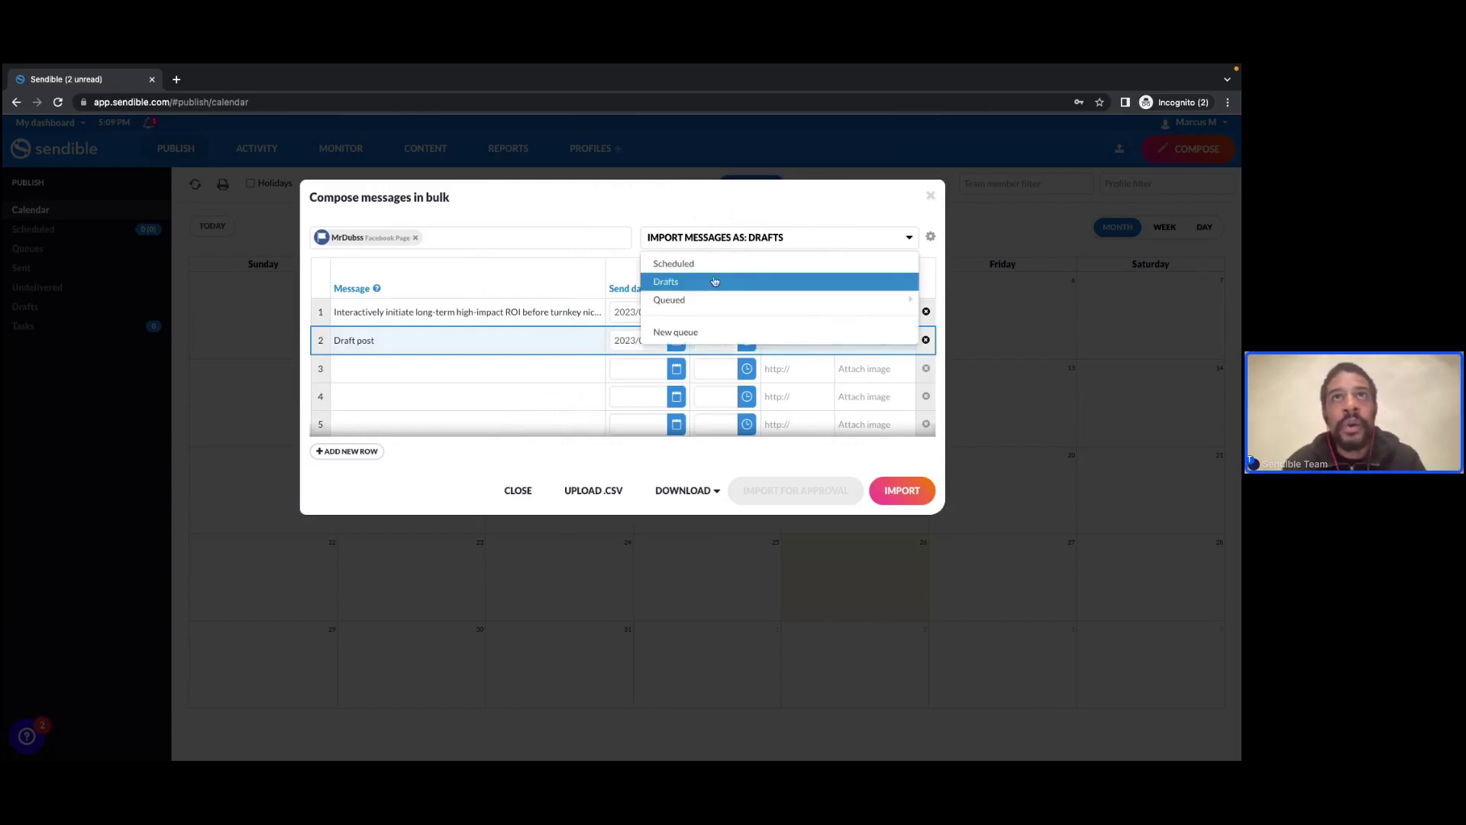
mouse_move(684, 306)
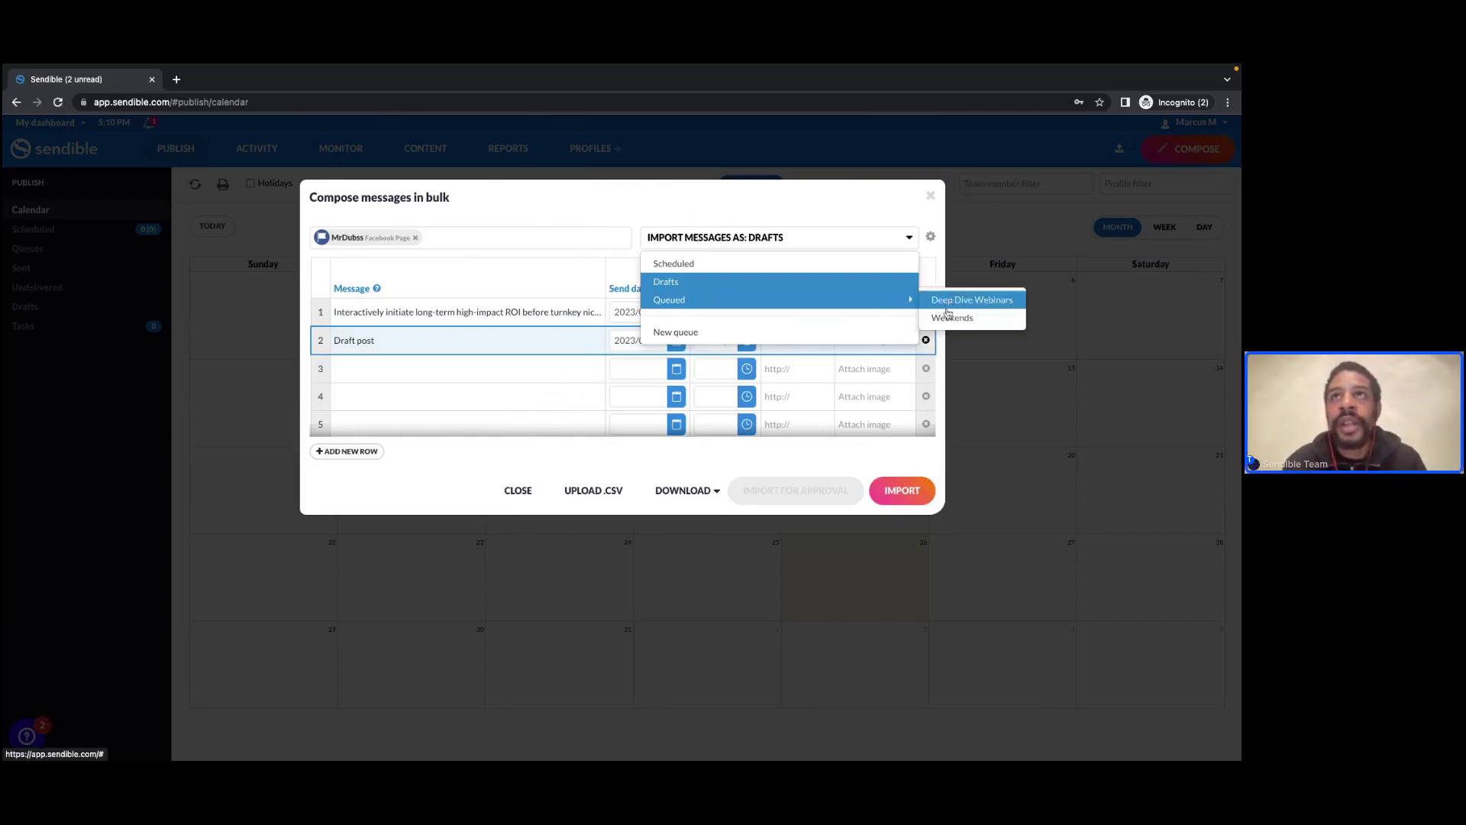
left_click(947, 301)
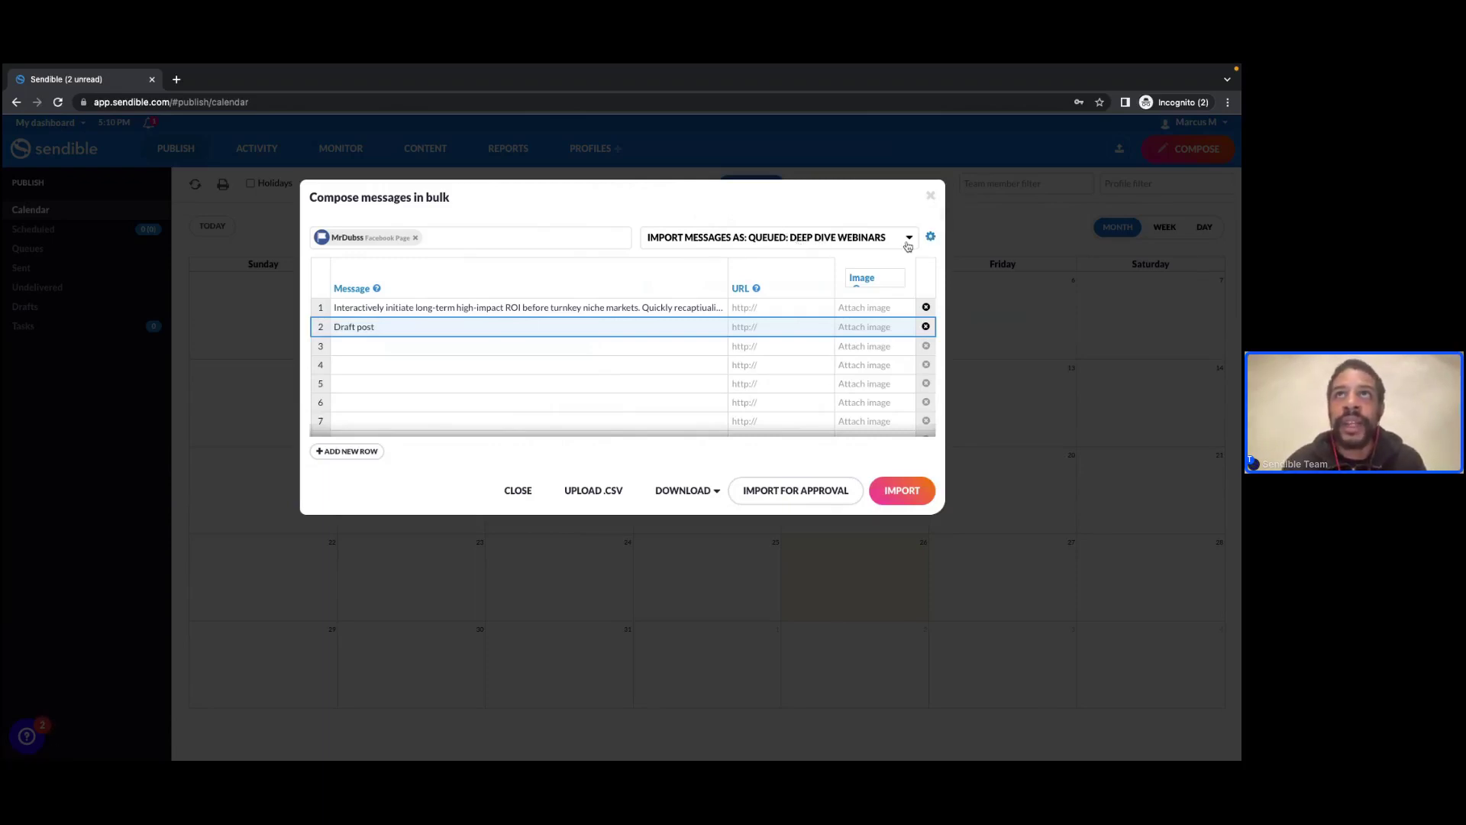
left_click(931, 238)
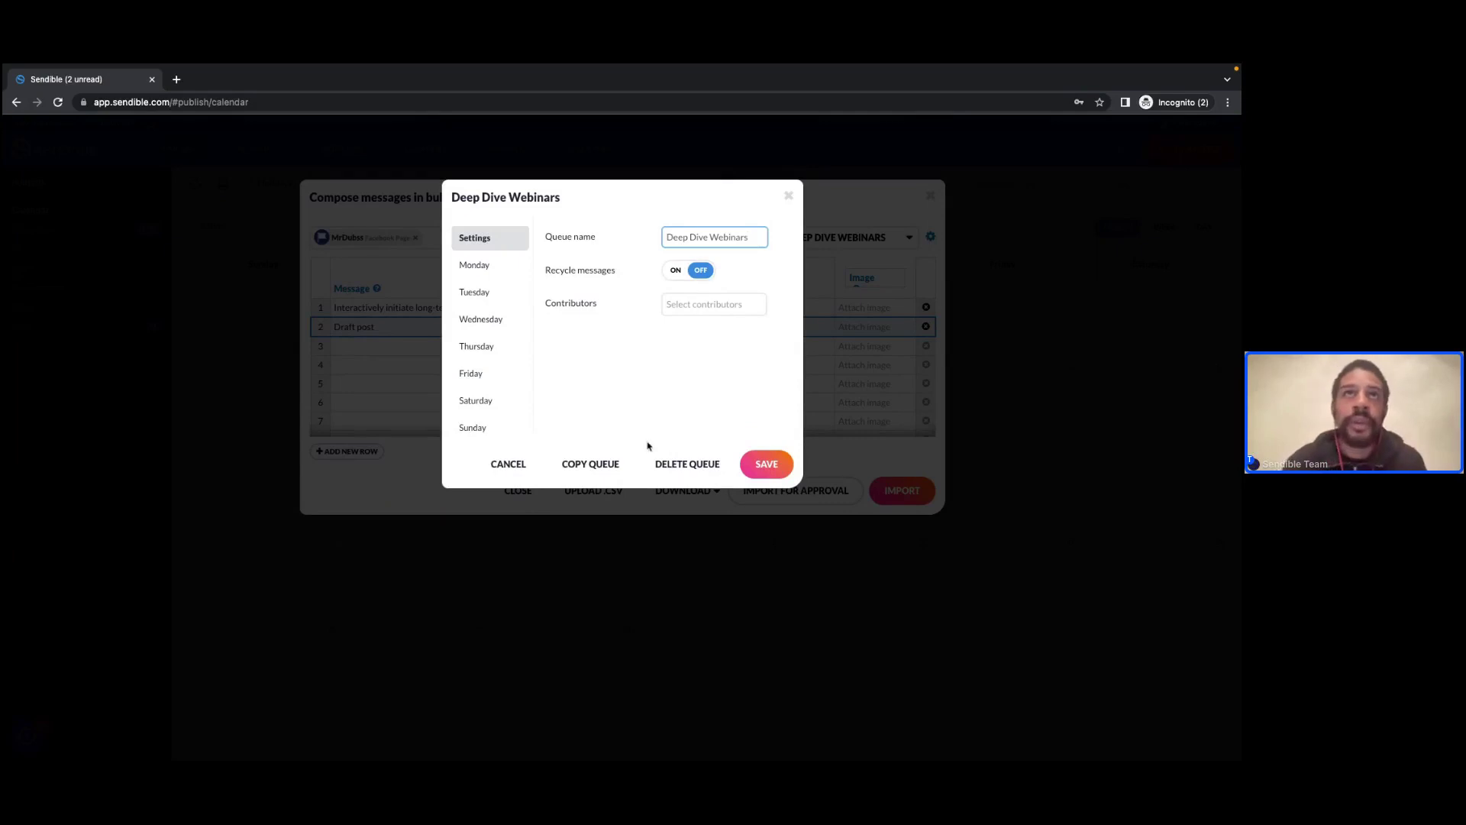
left_click(502, 469)
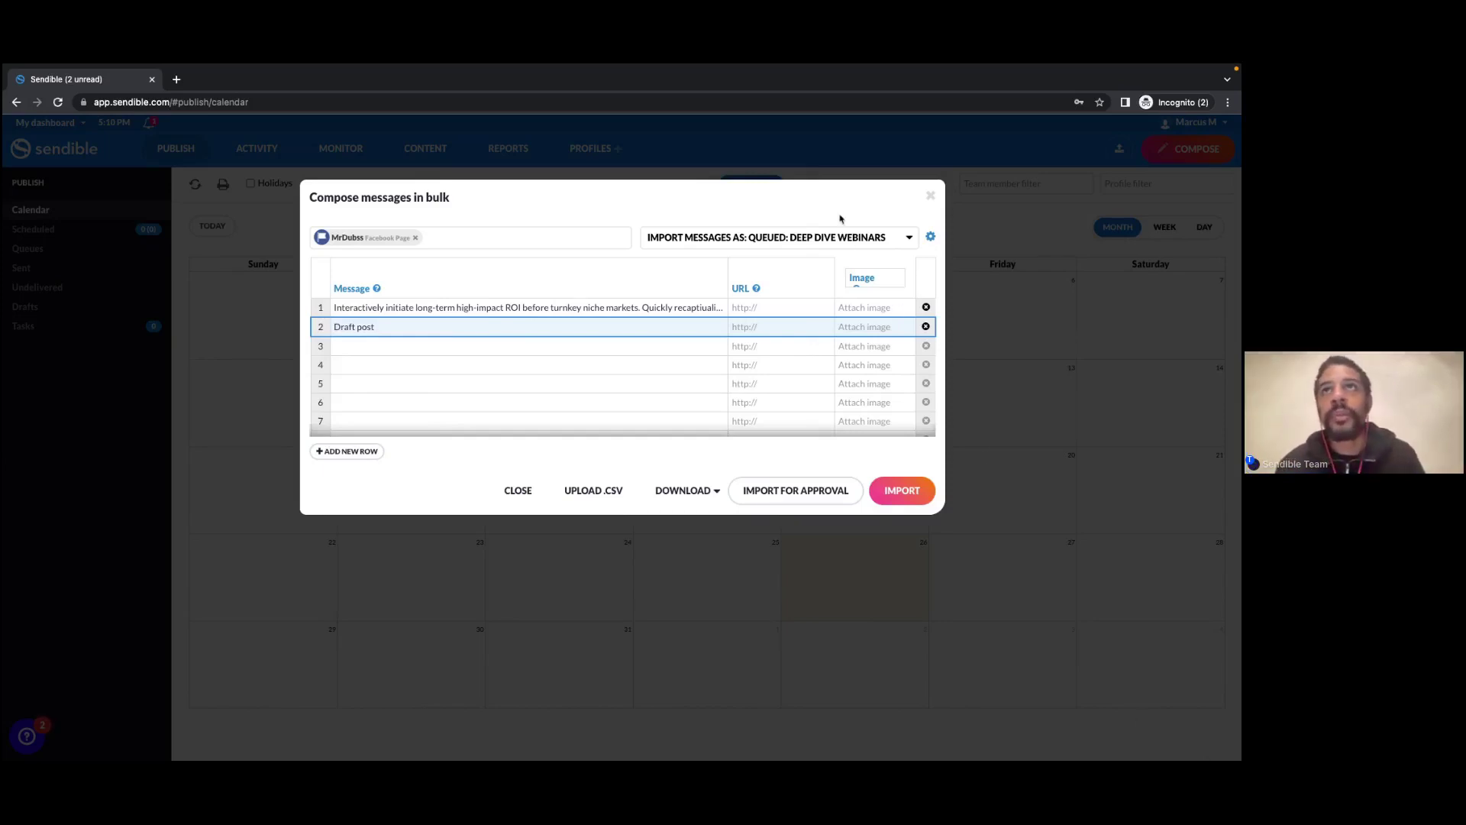
- Set the messages to import as scheduled, set row 2's send date to 2023/01/28, and import both messages
left_click(855, 237)
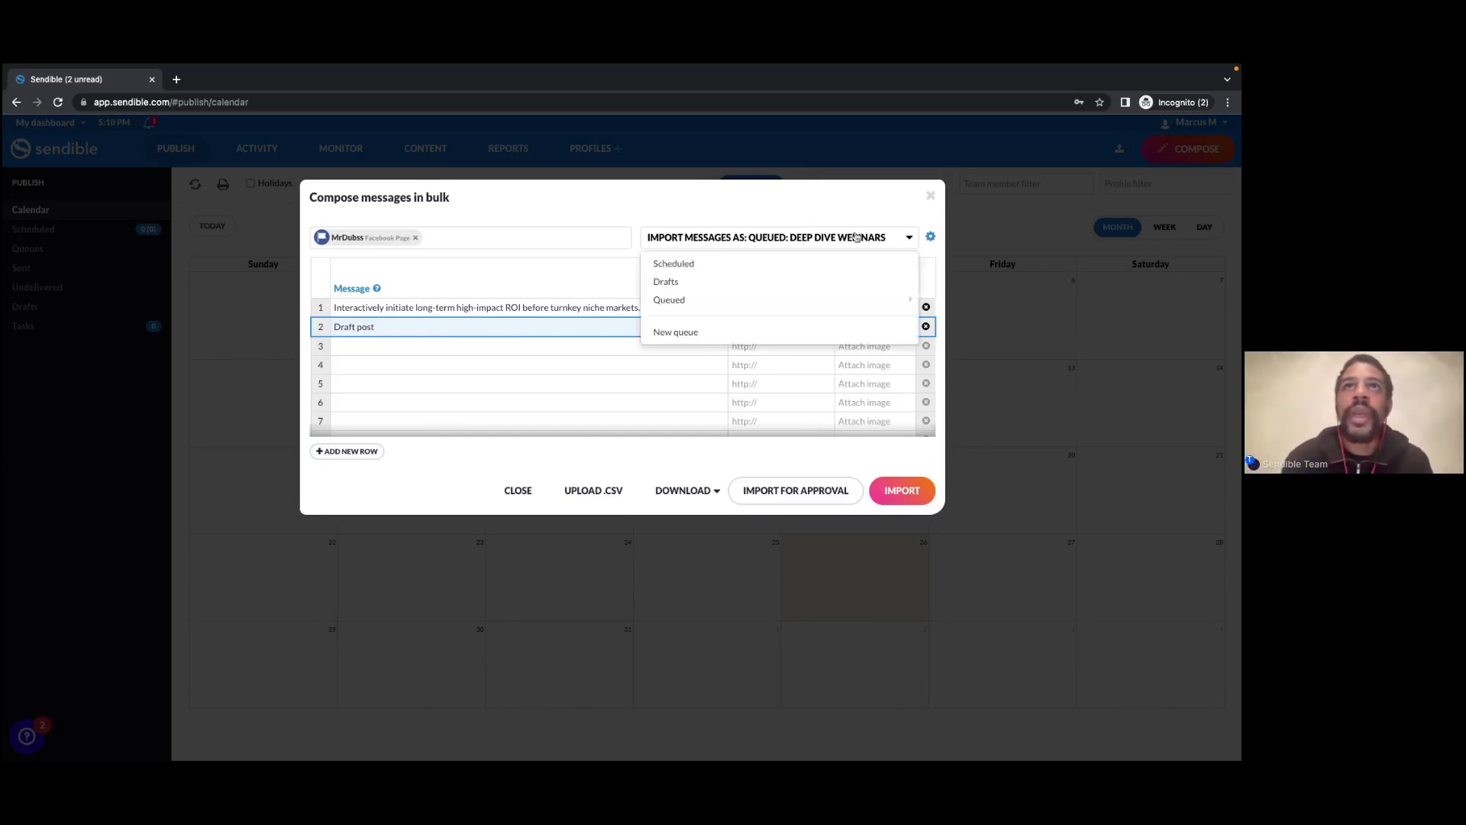
left_click(679, 263)
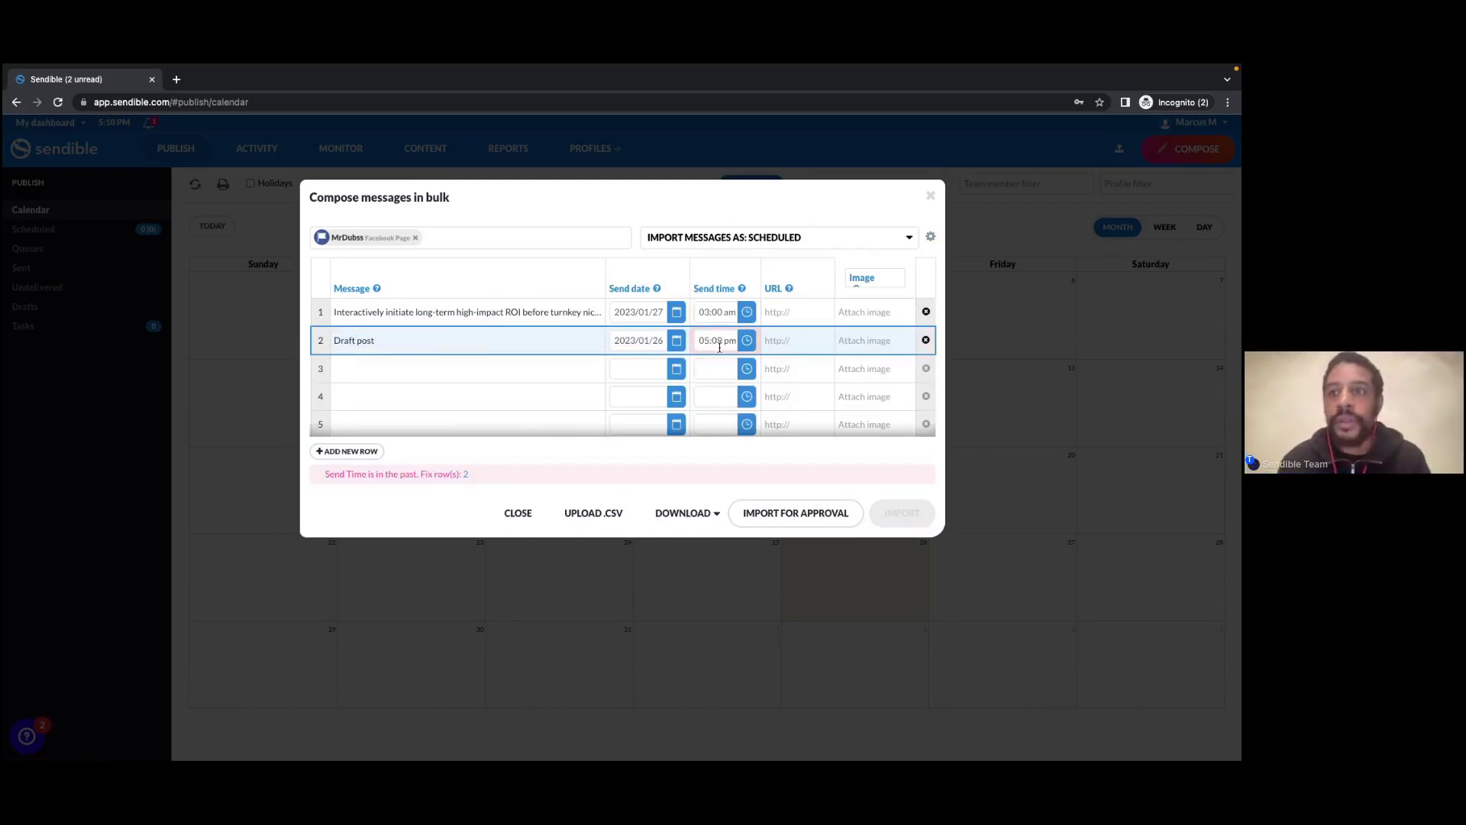
left_click(650, 340)
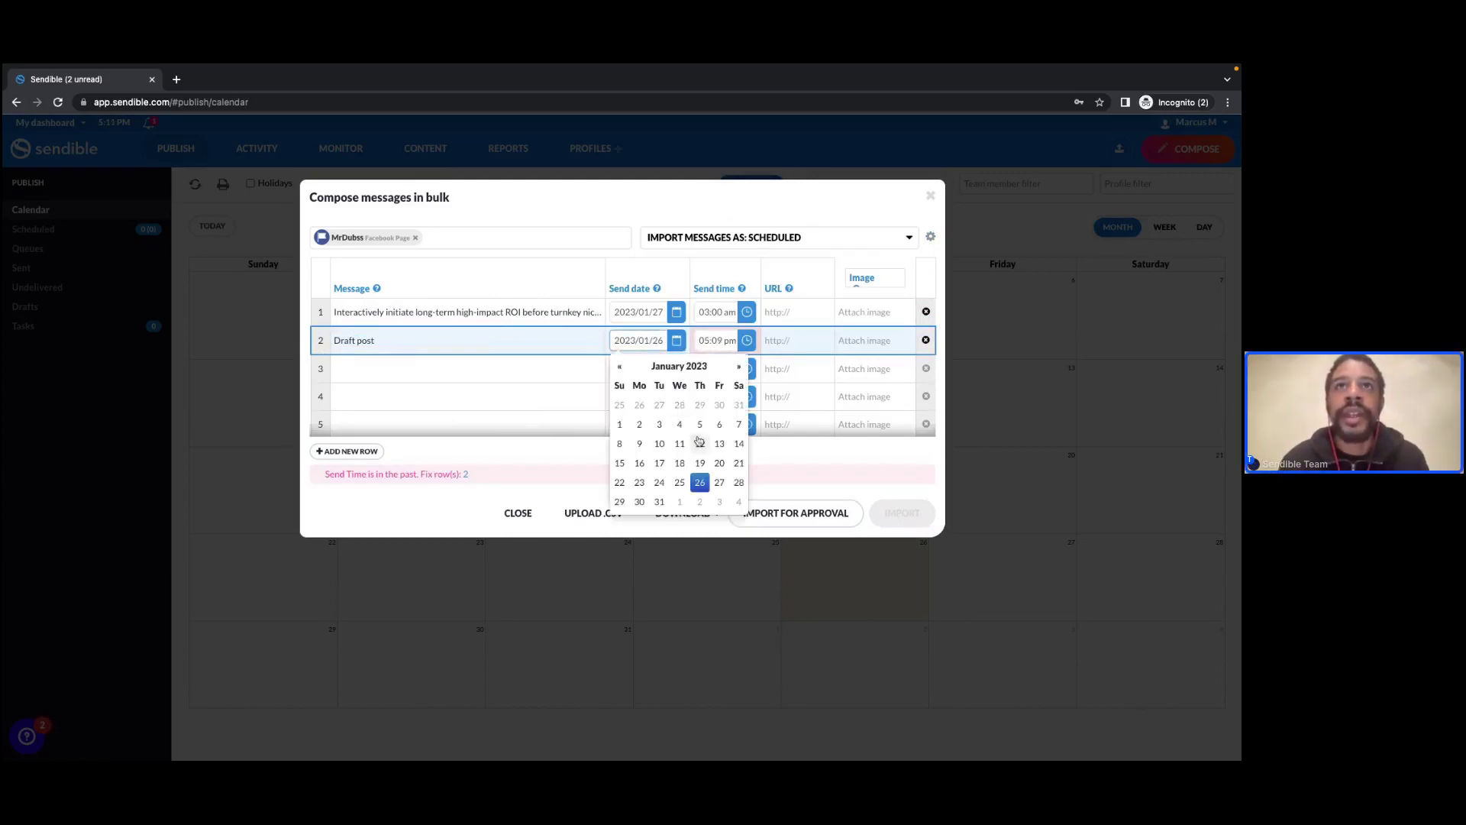
left_click(738, 482)
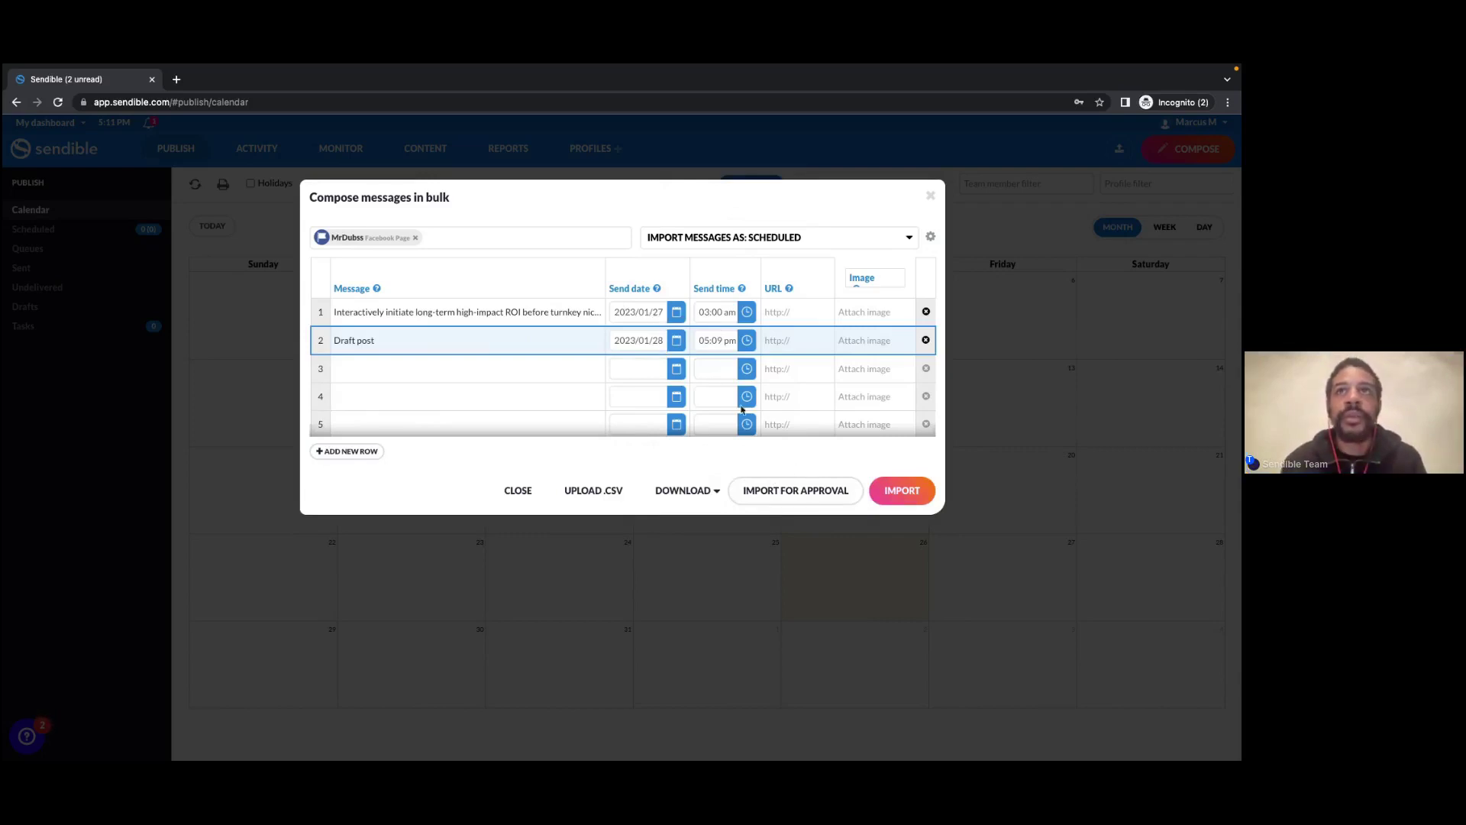
left_click(912, 492)
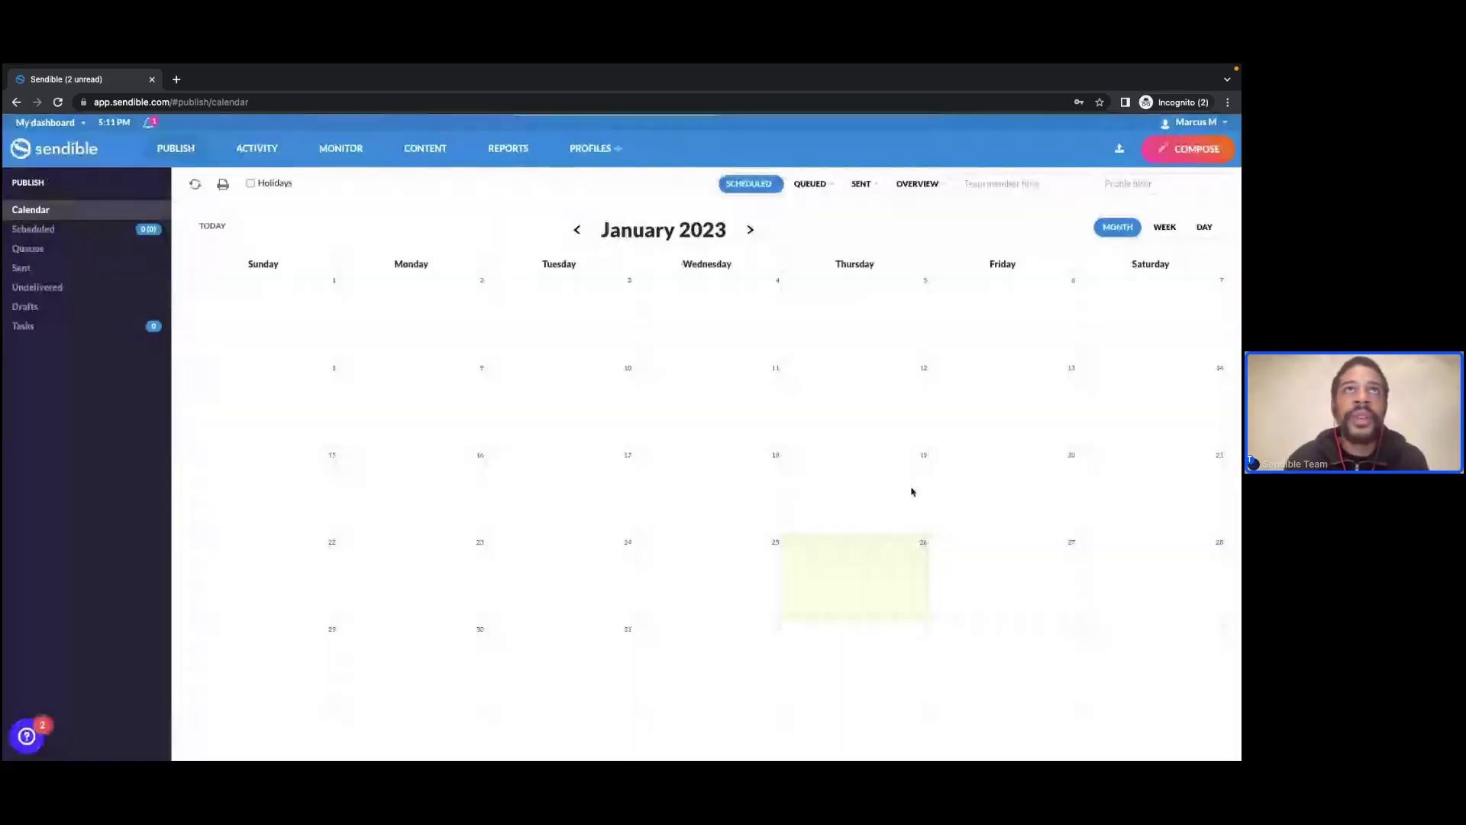
- Refresh the calendar to check the imported messages, and open the list of scheduled messages
mouse_move(194, 174)
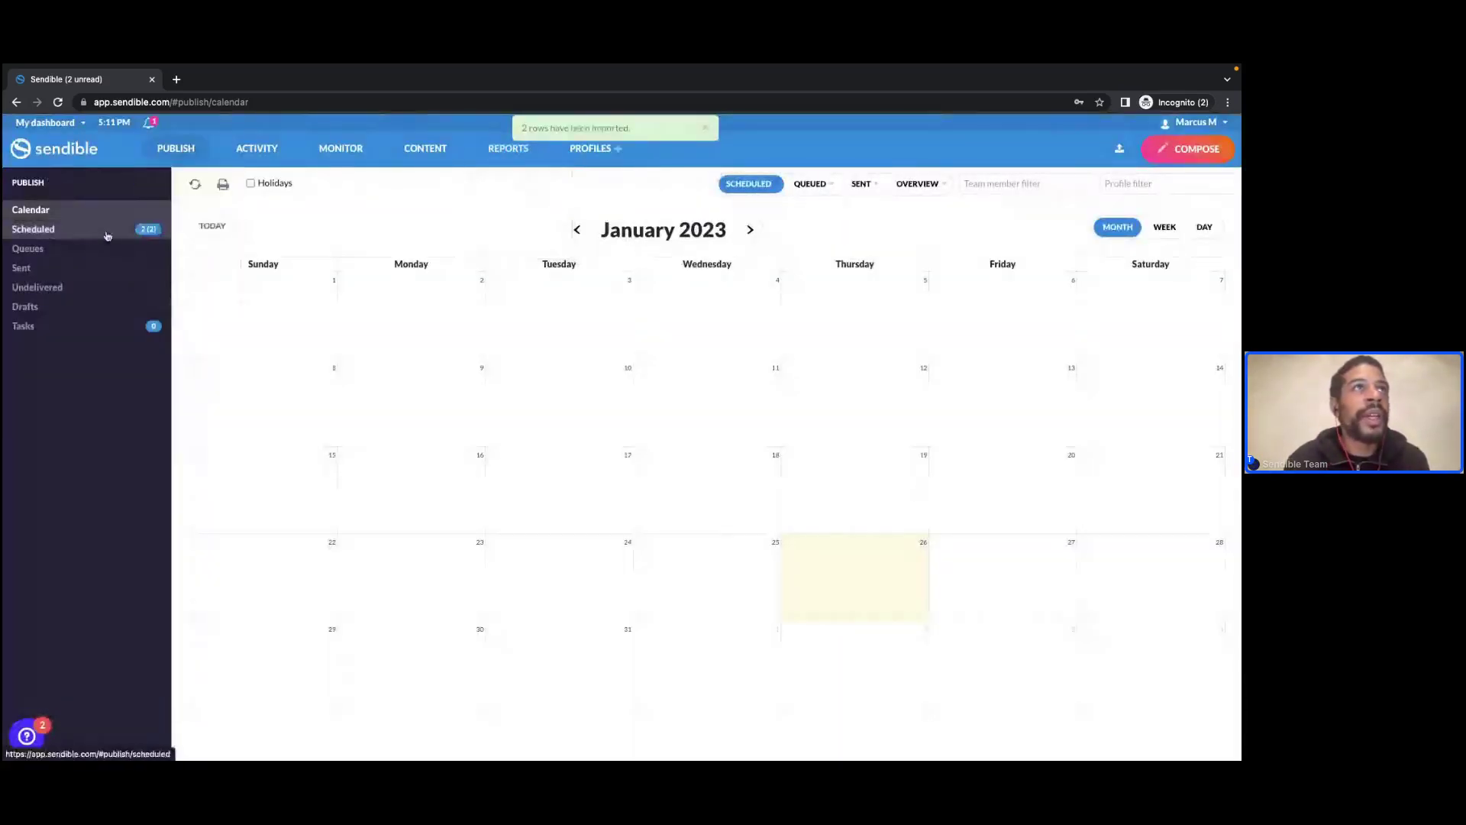
mouse_move(141, 237)
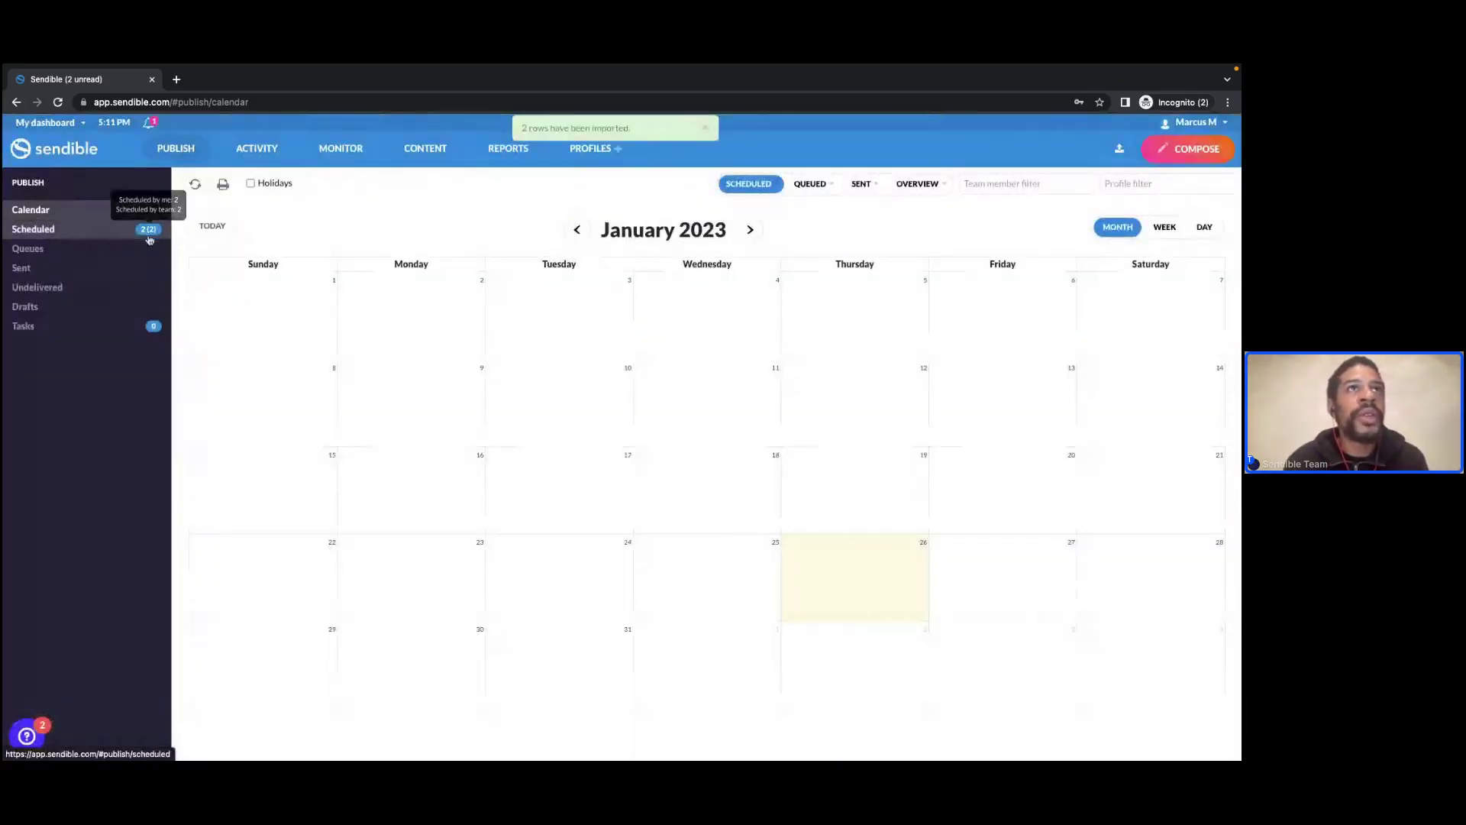
left_click(195, 188)
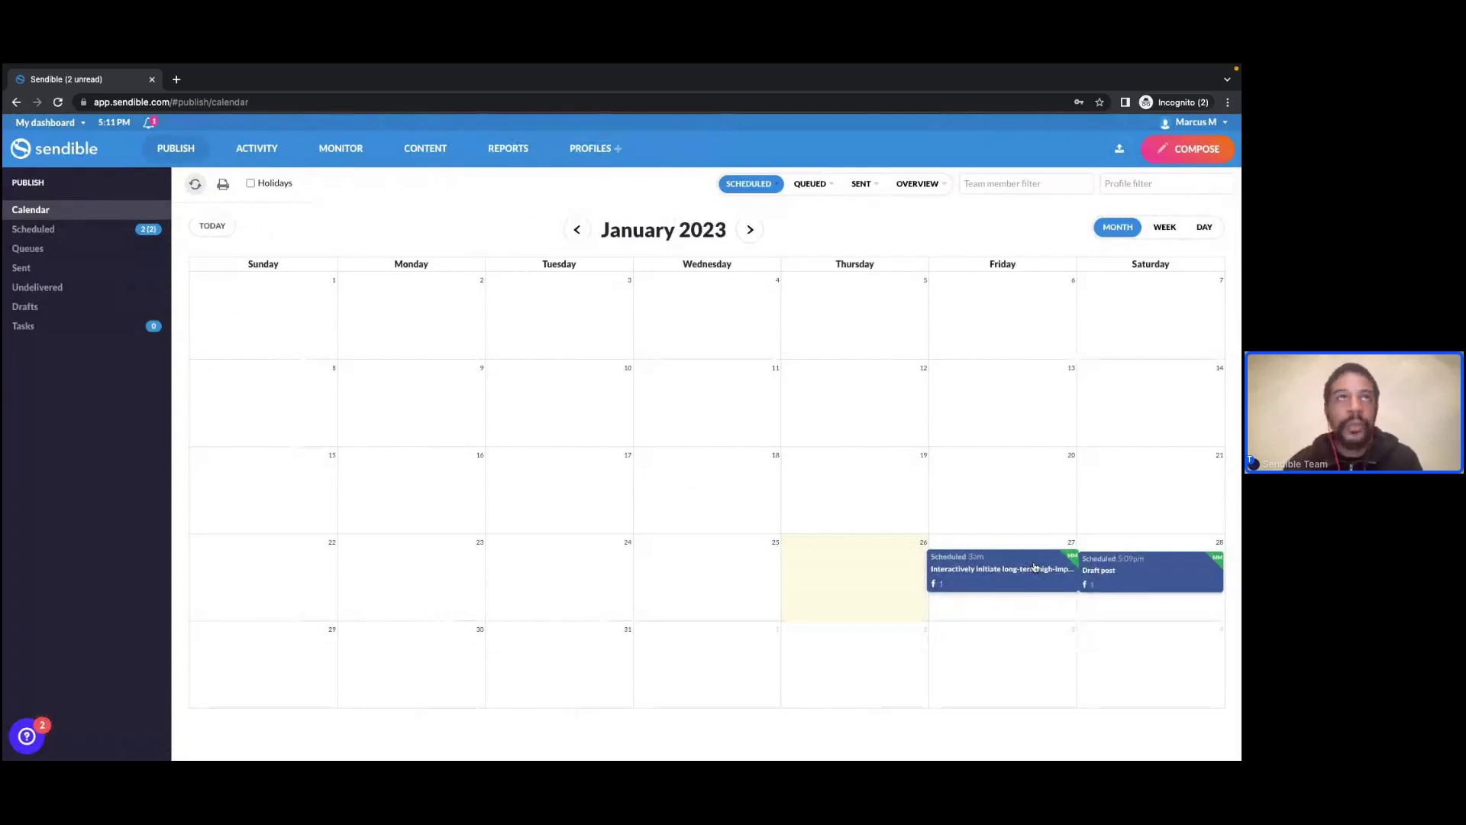
left_click(83, 237)
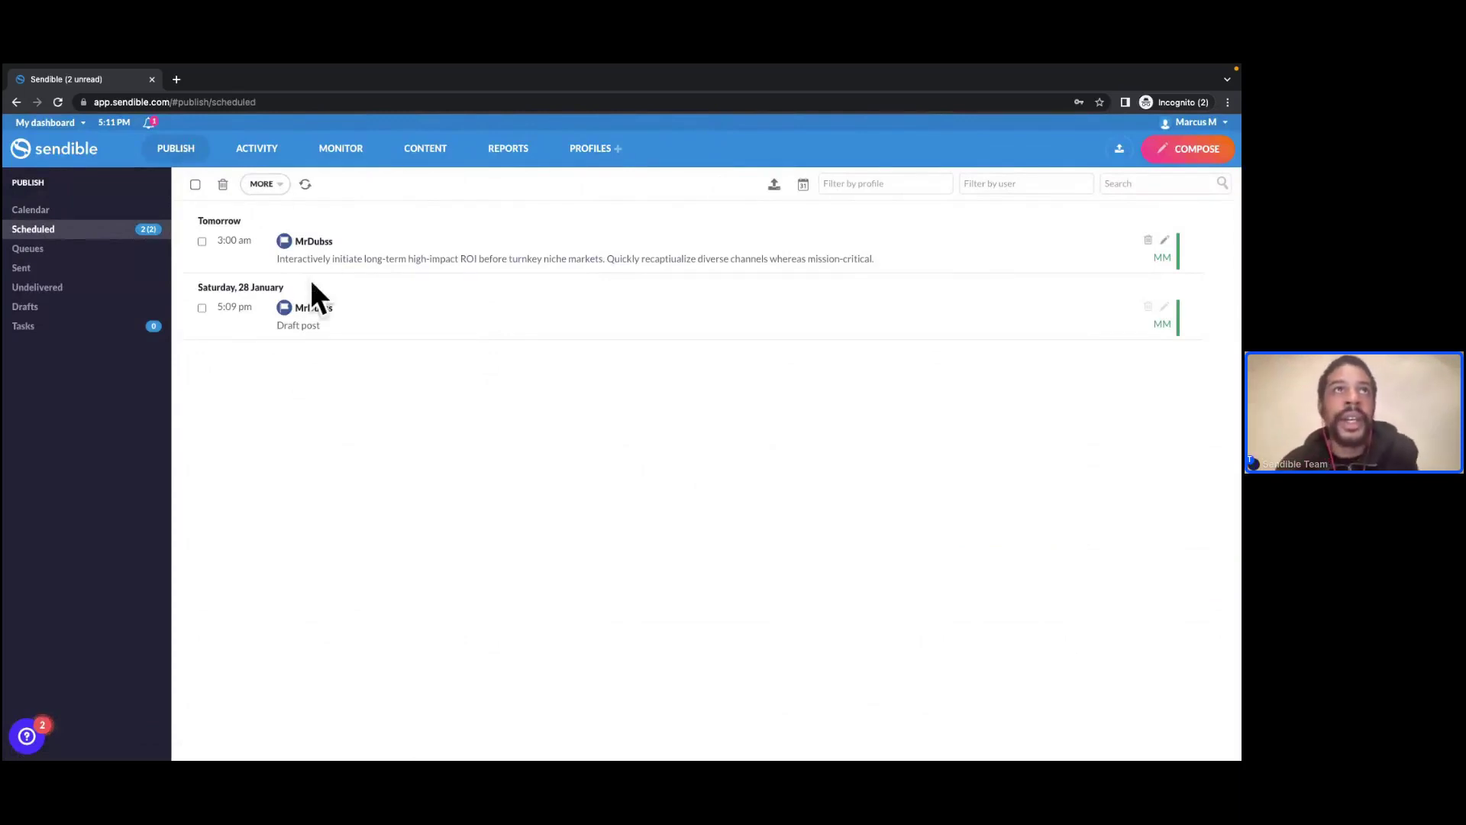
- Select all scheduled messages and view the additional export and bulk scheduling options without applying any
left_click(200, 183)
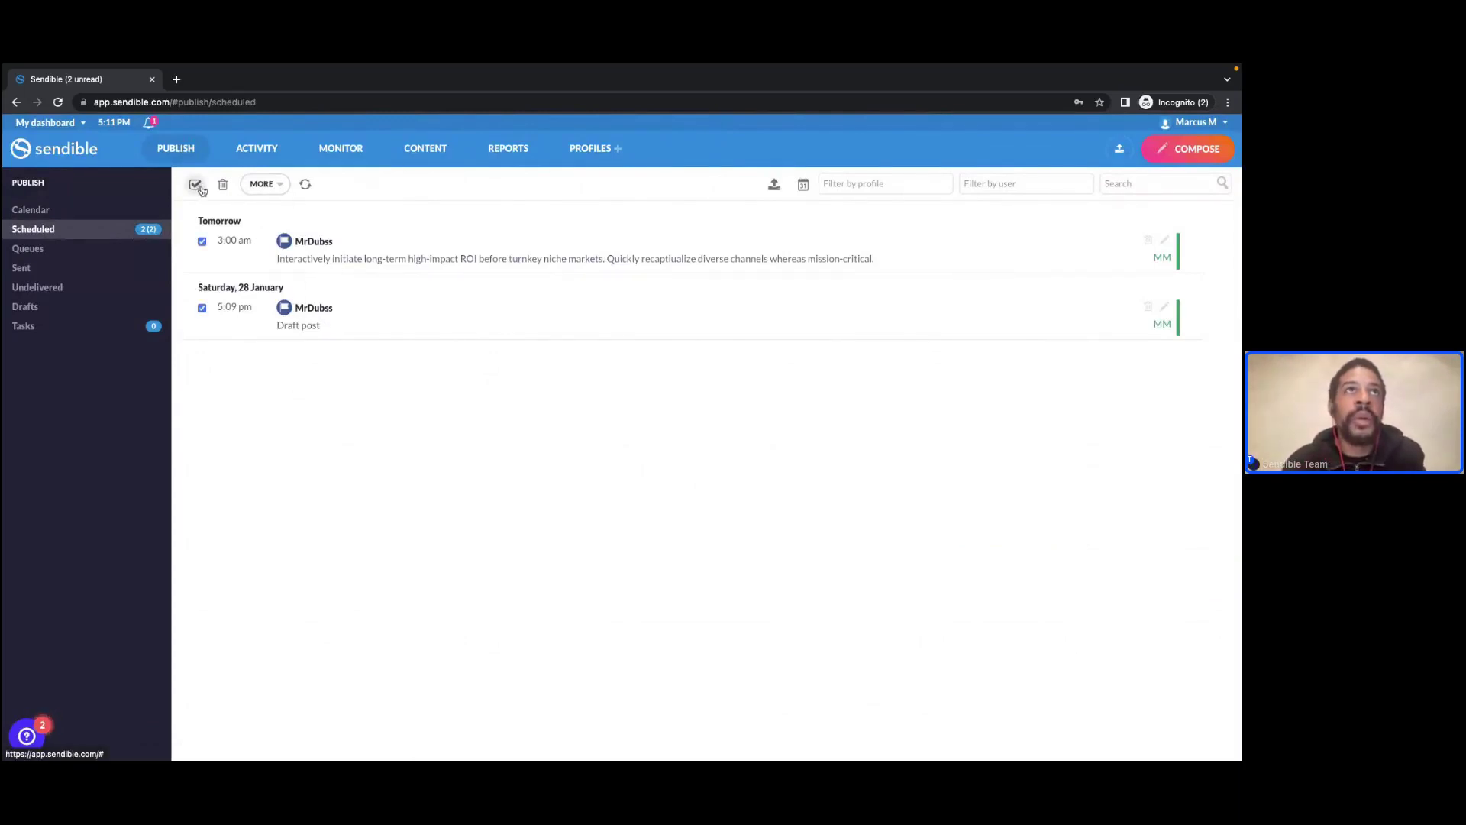
left_click(264, 185)
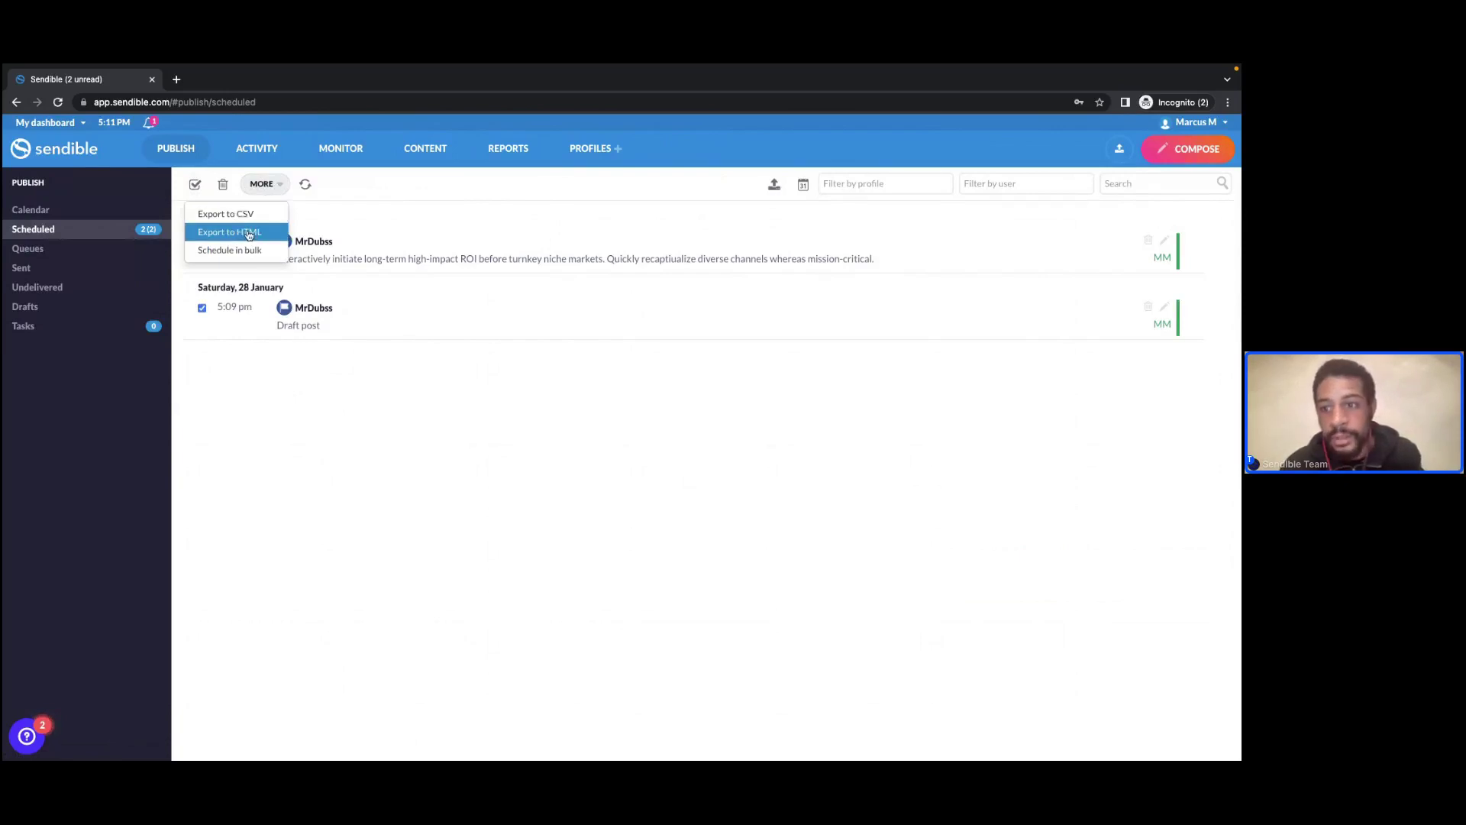
left_click(354, 441)
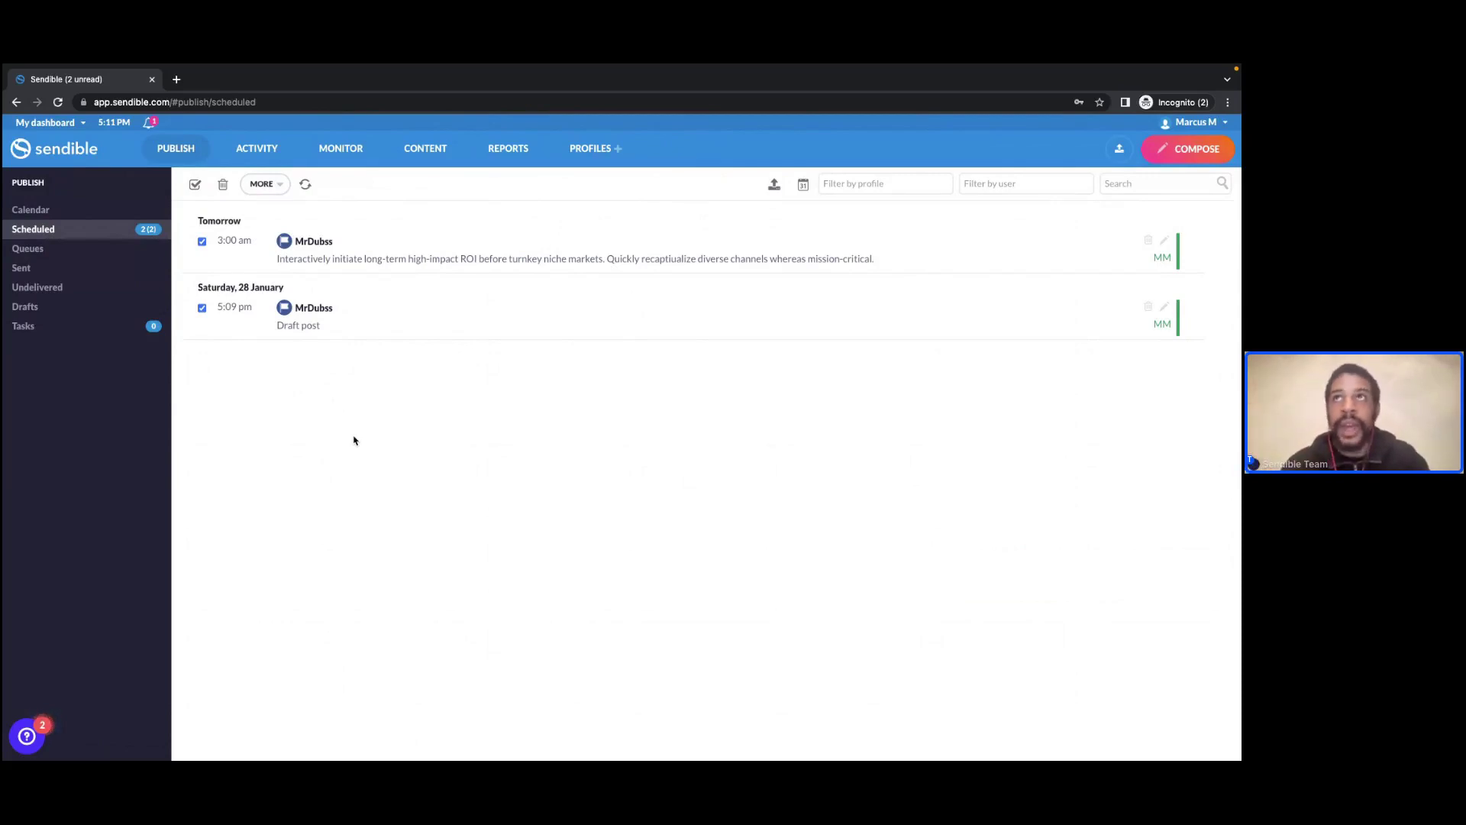
- Open a new bulk compose table and view its download file formats without downloading anything
left_click(1115, 156)
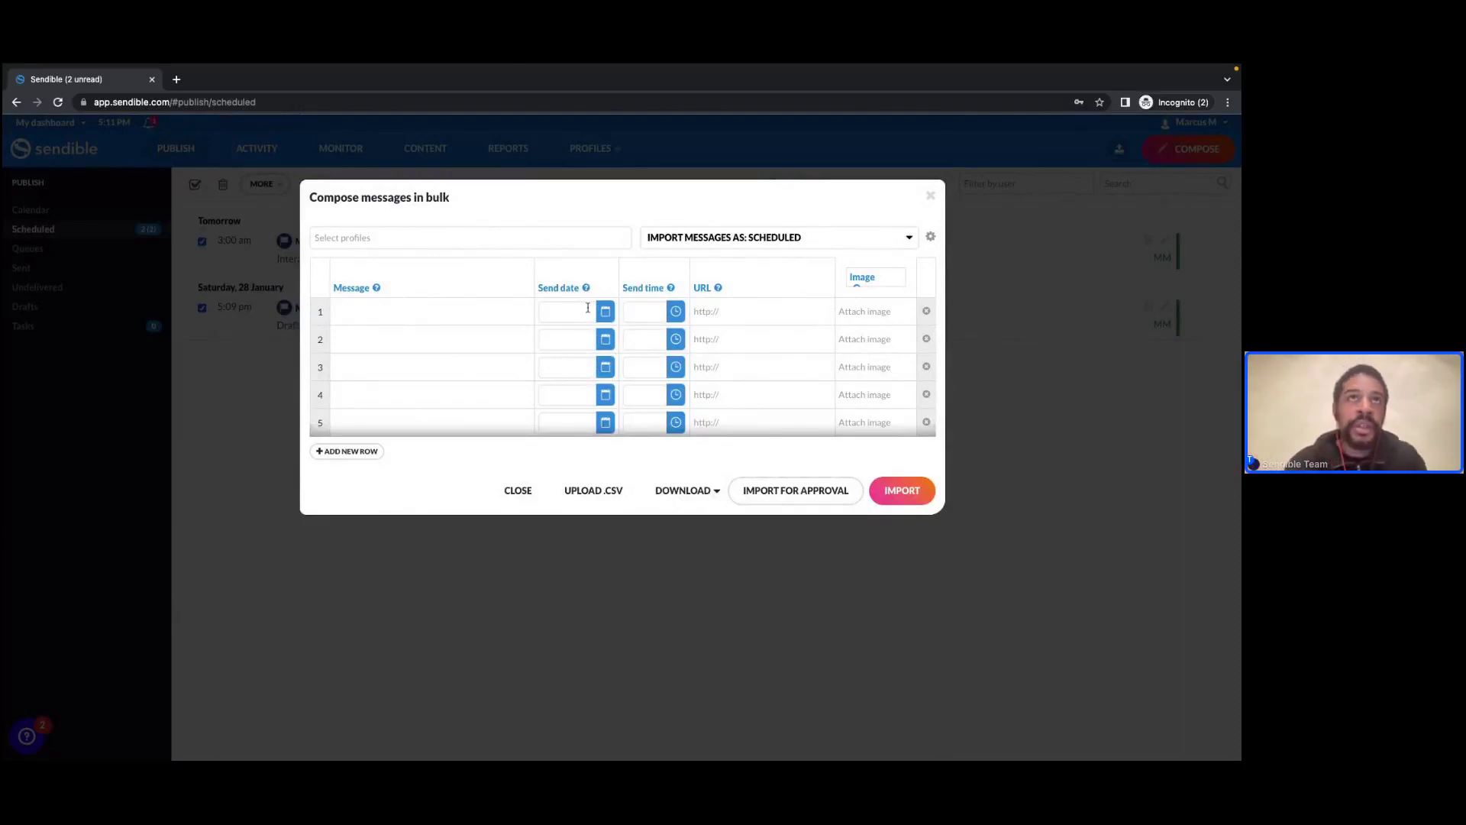
left_click(699, 495)
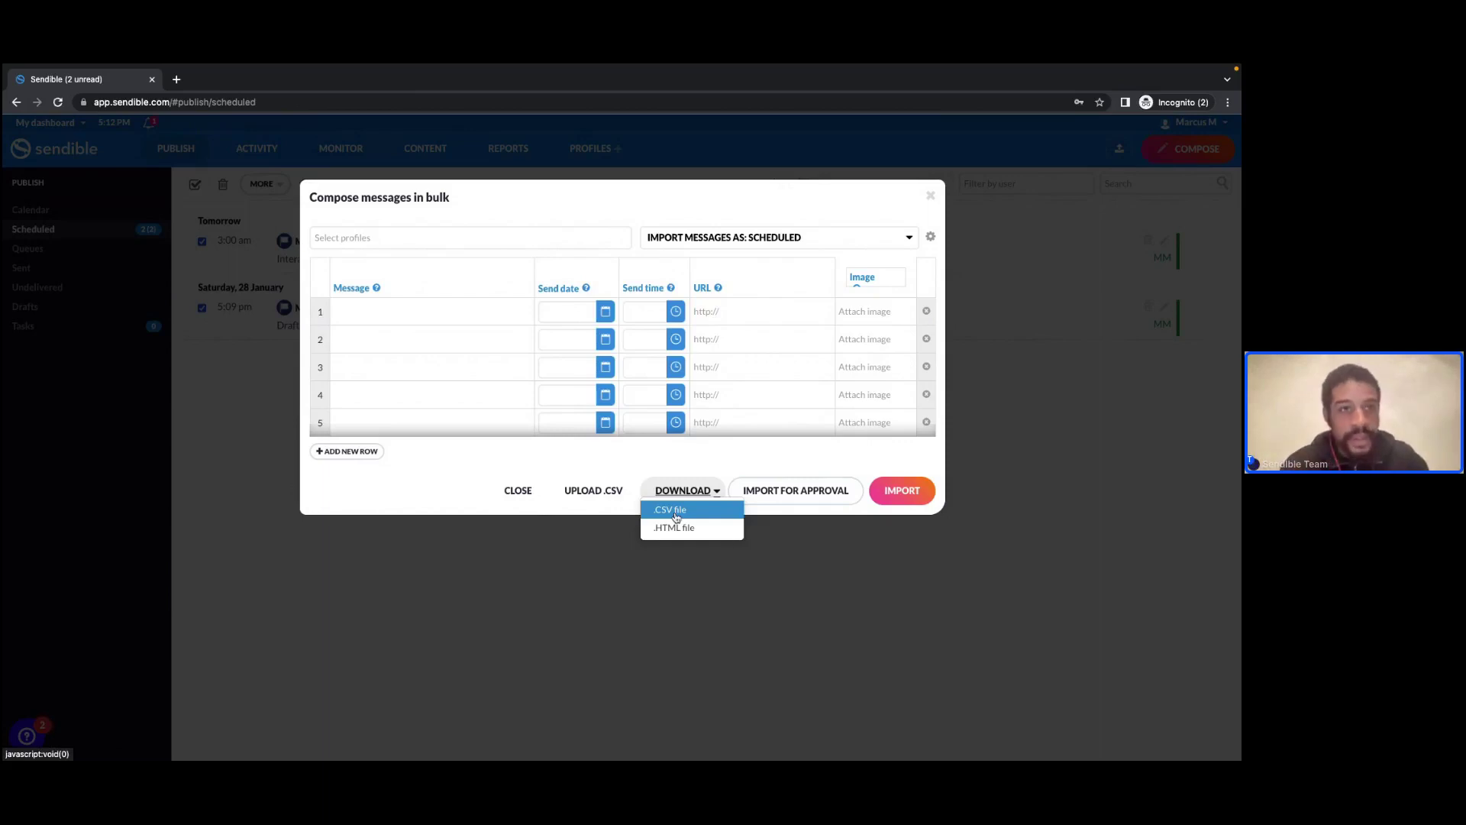
left_click(640, 469)
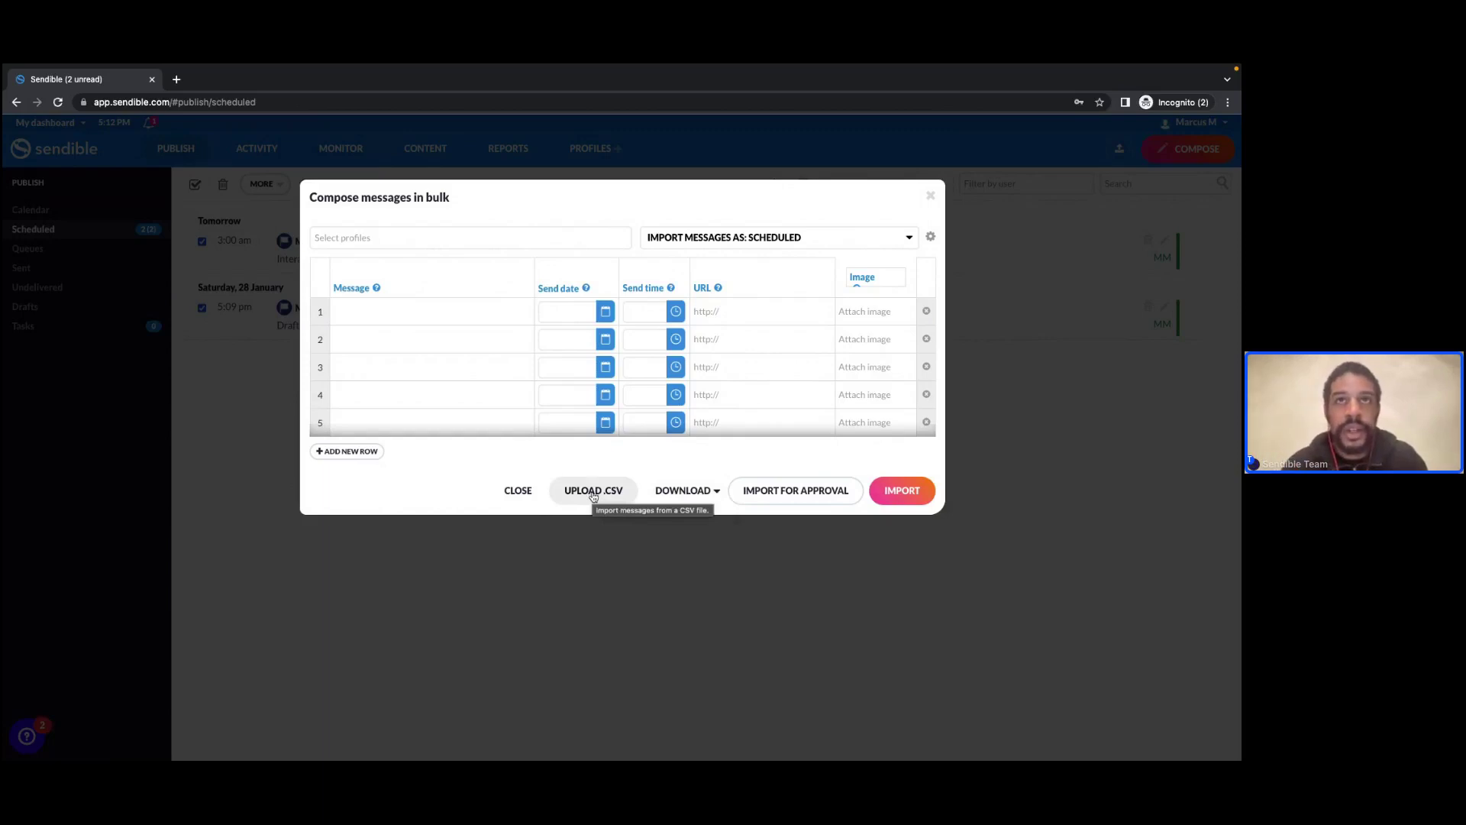
- Paste the copied "Interactively initiate long-term high-impact ROI" message into row 1 and schedule it for 2023/01/28 at 02:00 am
left_click(437, 313)
key("super+v")
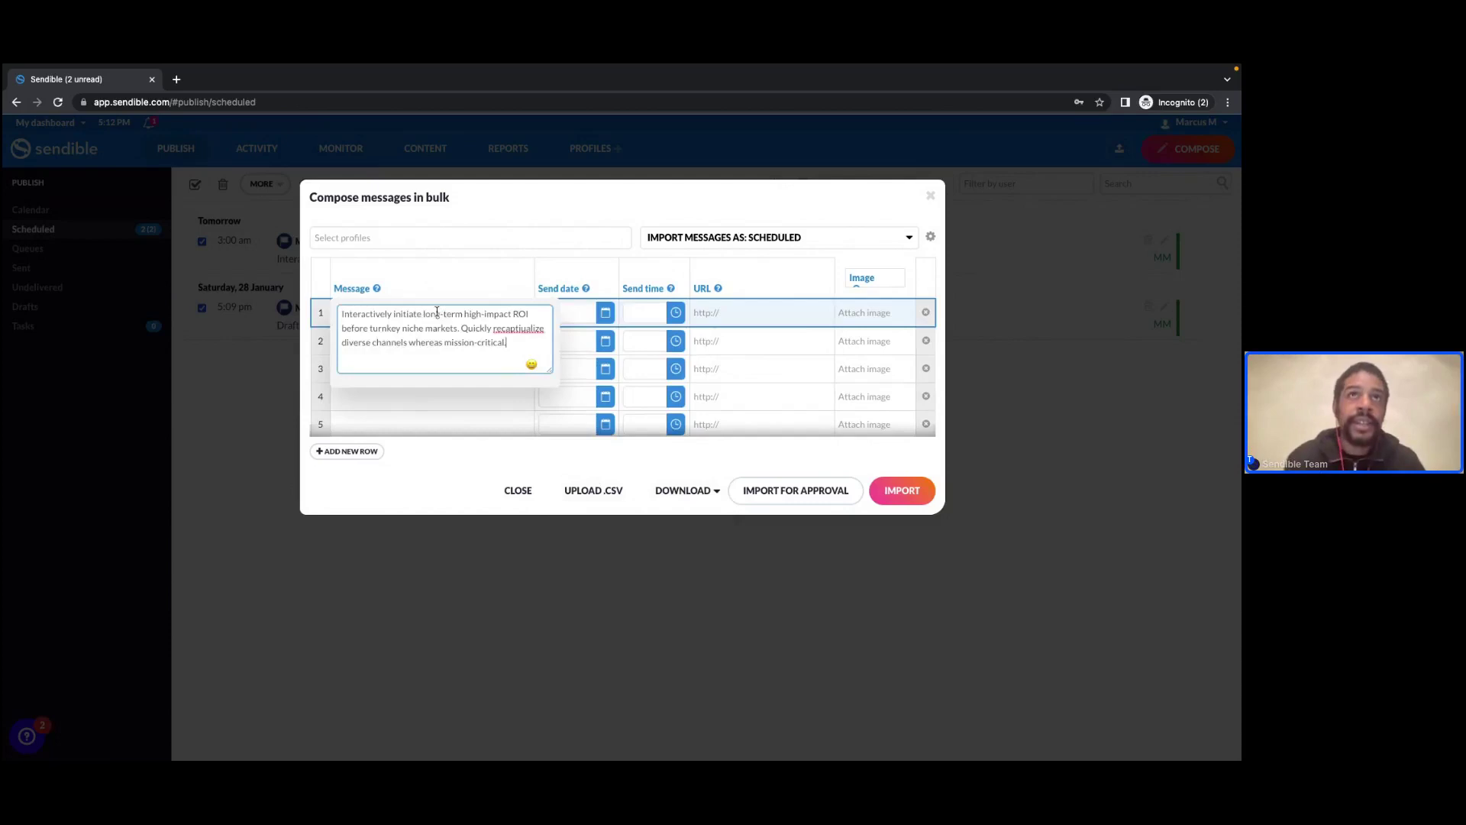
left_click(605, 314)
left_click(668, 455)
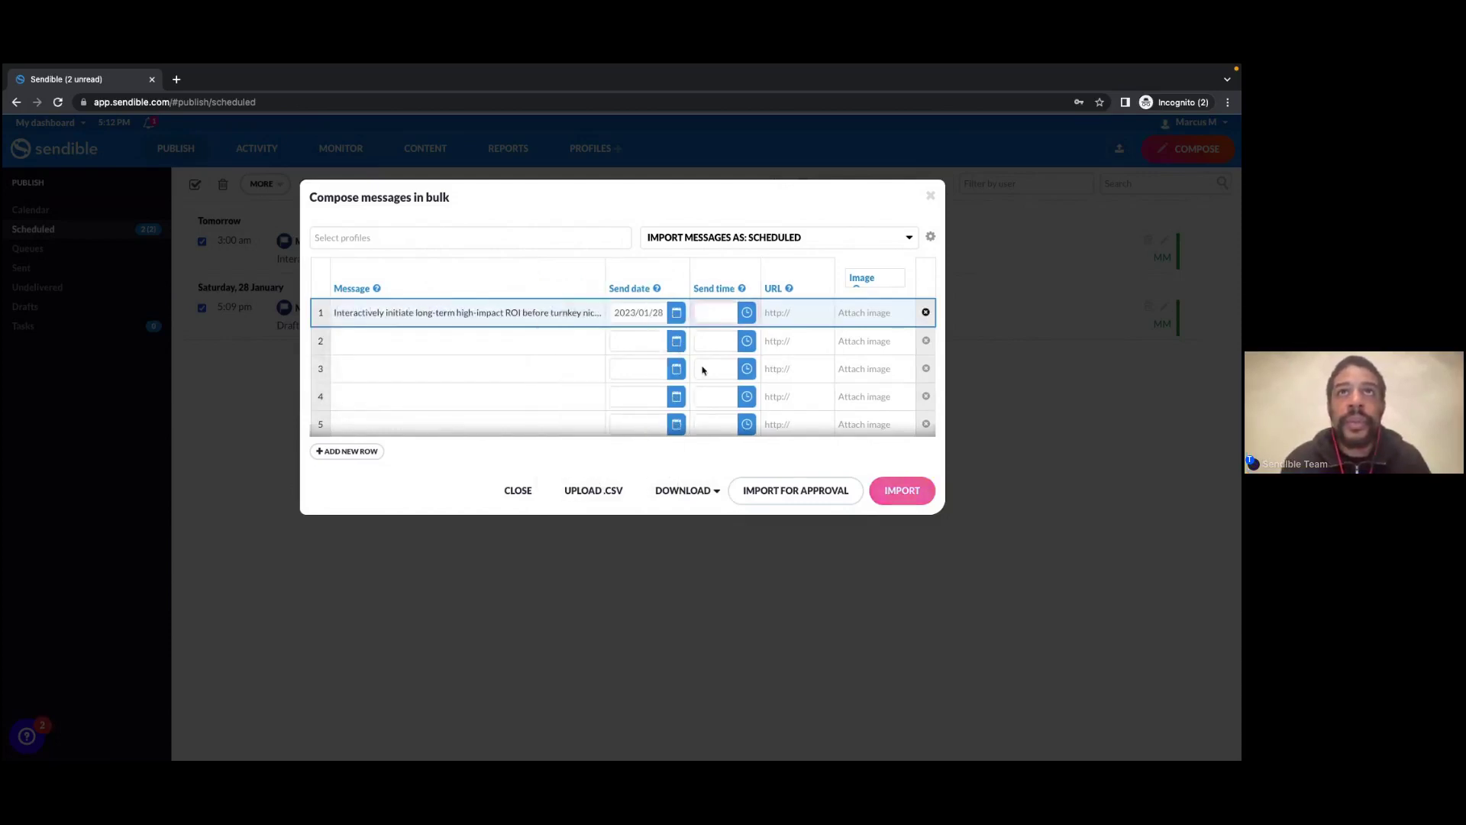
left_click(747, 312)
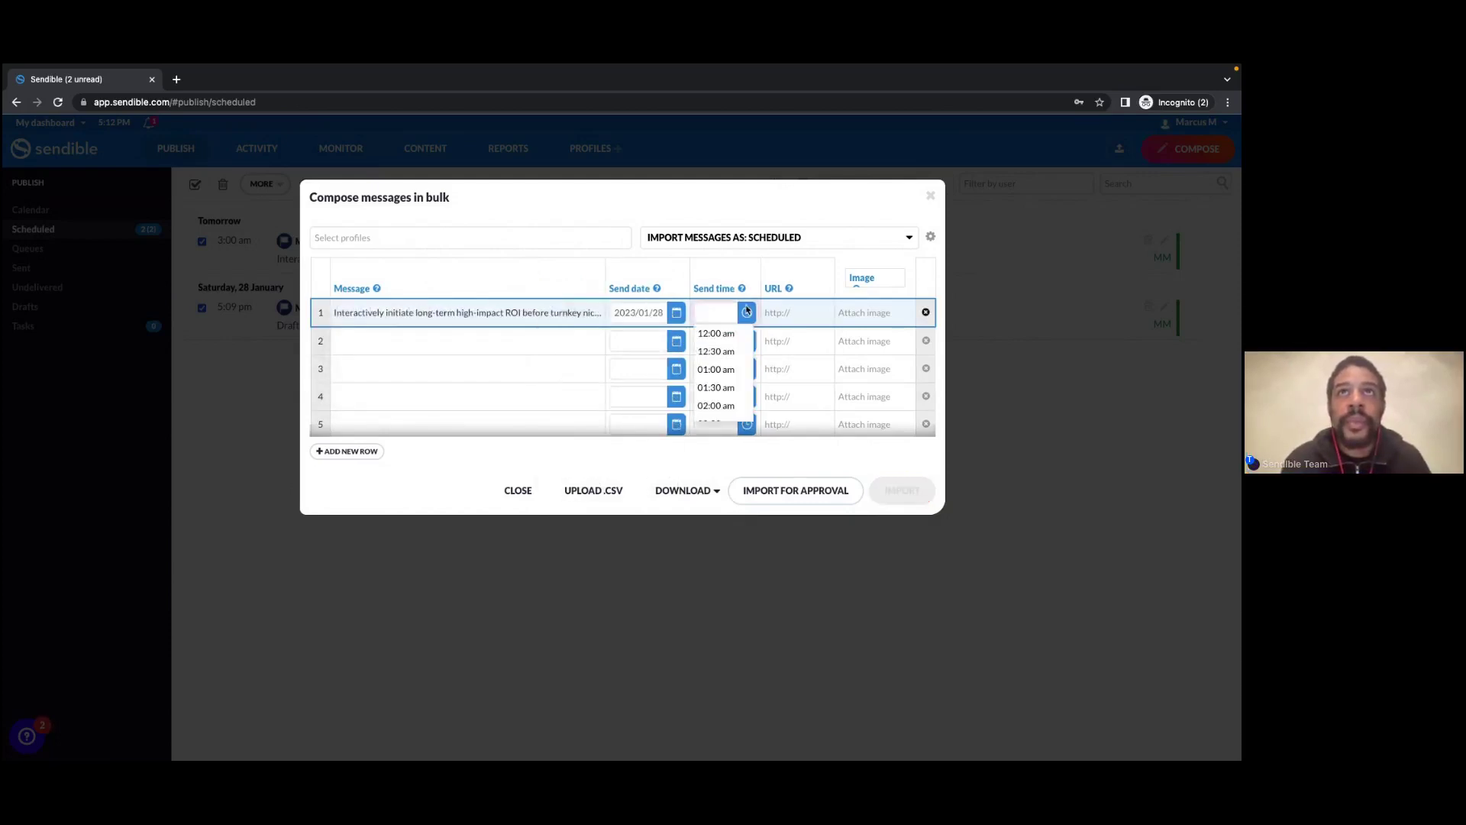
left_click(715, 406)
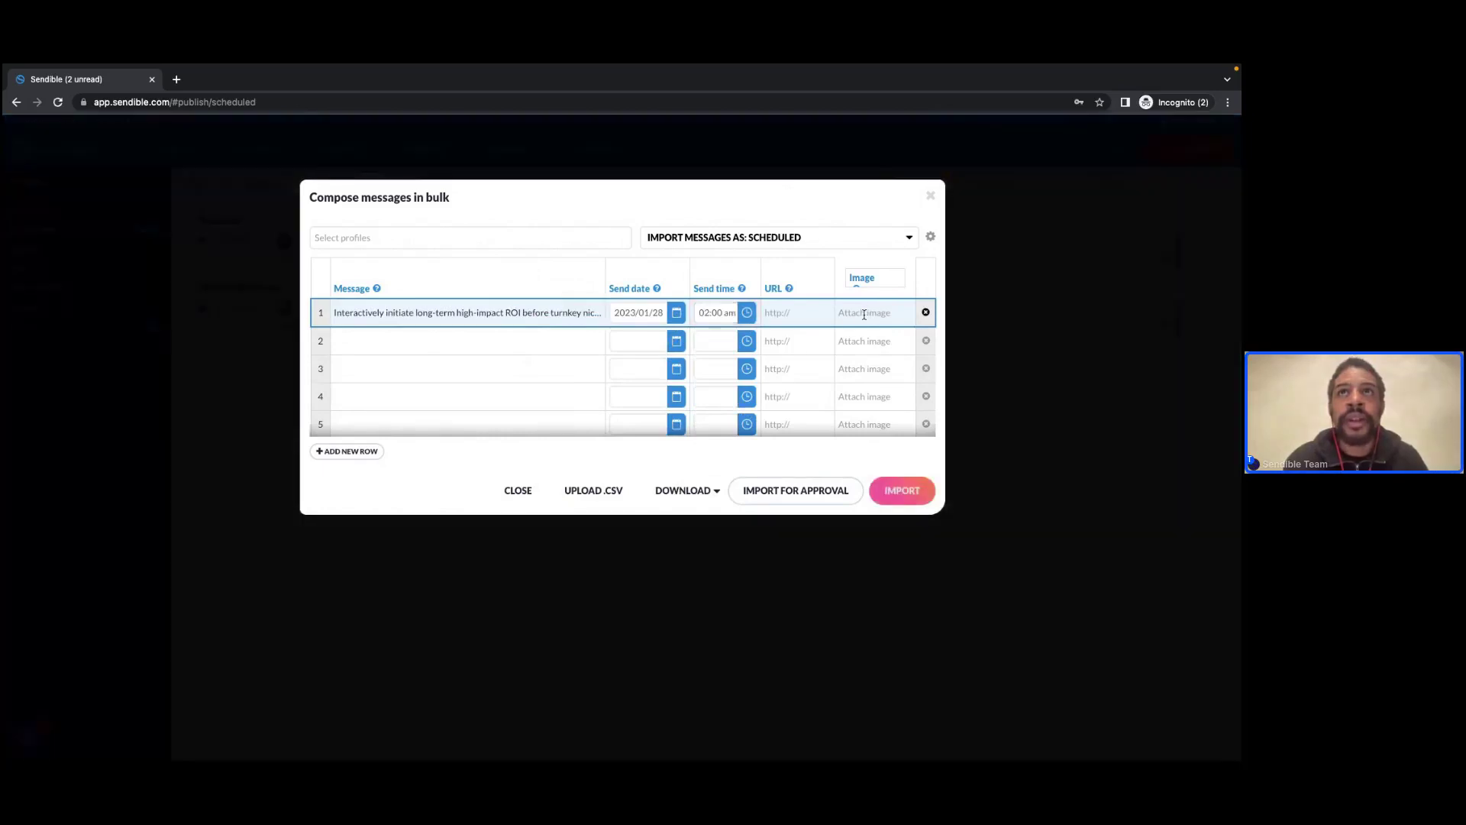
- Try to attach the Arsenal crest from the media library as row 1's image
left_click(865, 313)
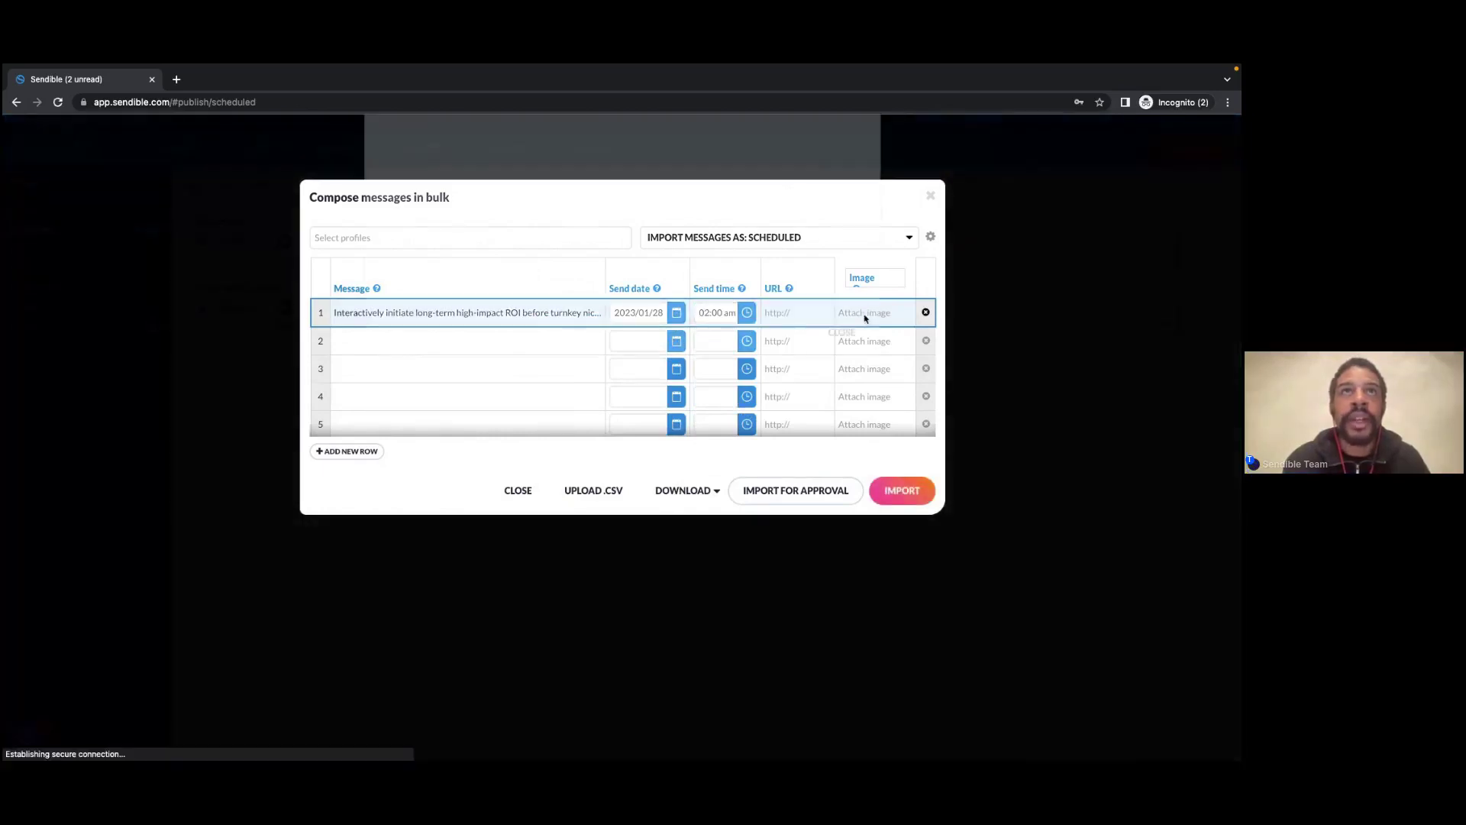
left_click(526, 238)
left_click(772, 320)
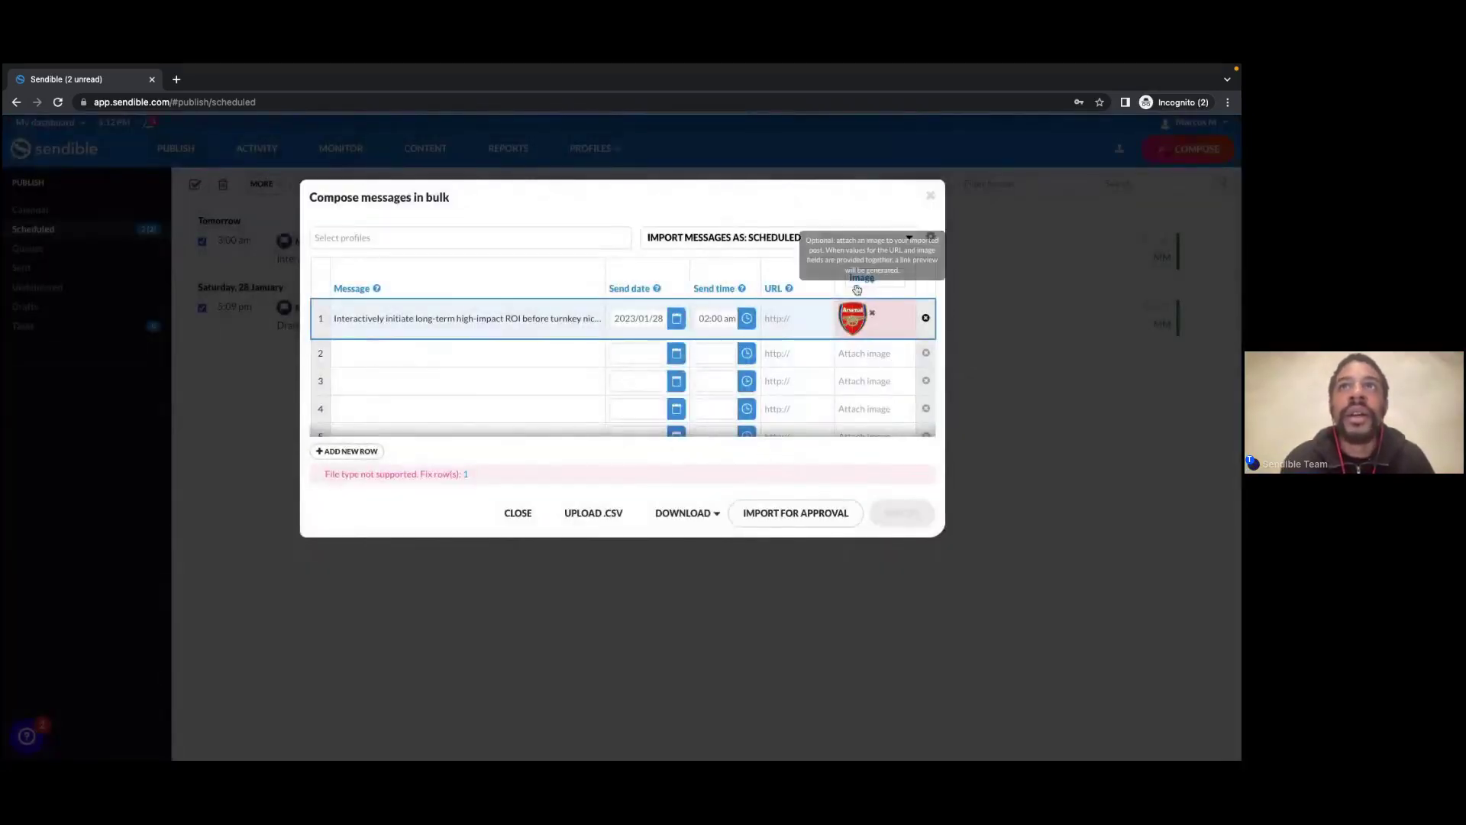
- Remove the Arsenal crest from row 1 and attach the purple graphic from the media library instead
left_click(873, 315)
left_click(869, 317)
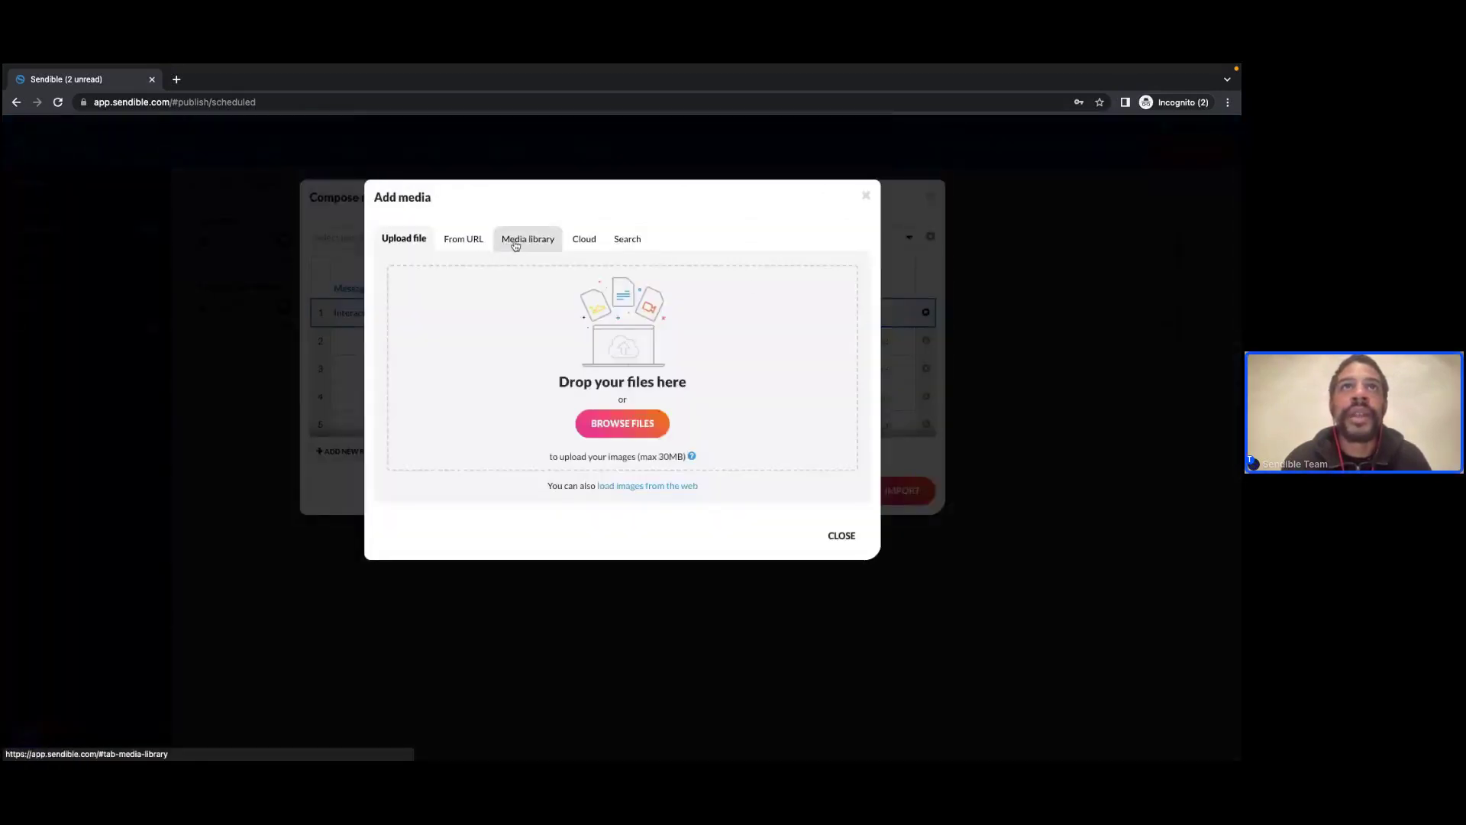
left_click(513, 243)
scroll(779, 402, "down", 1)
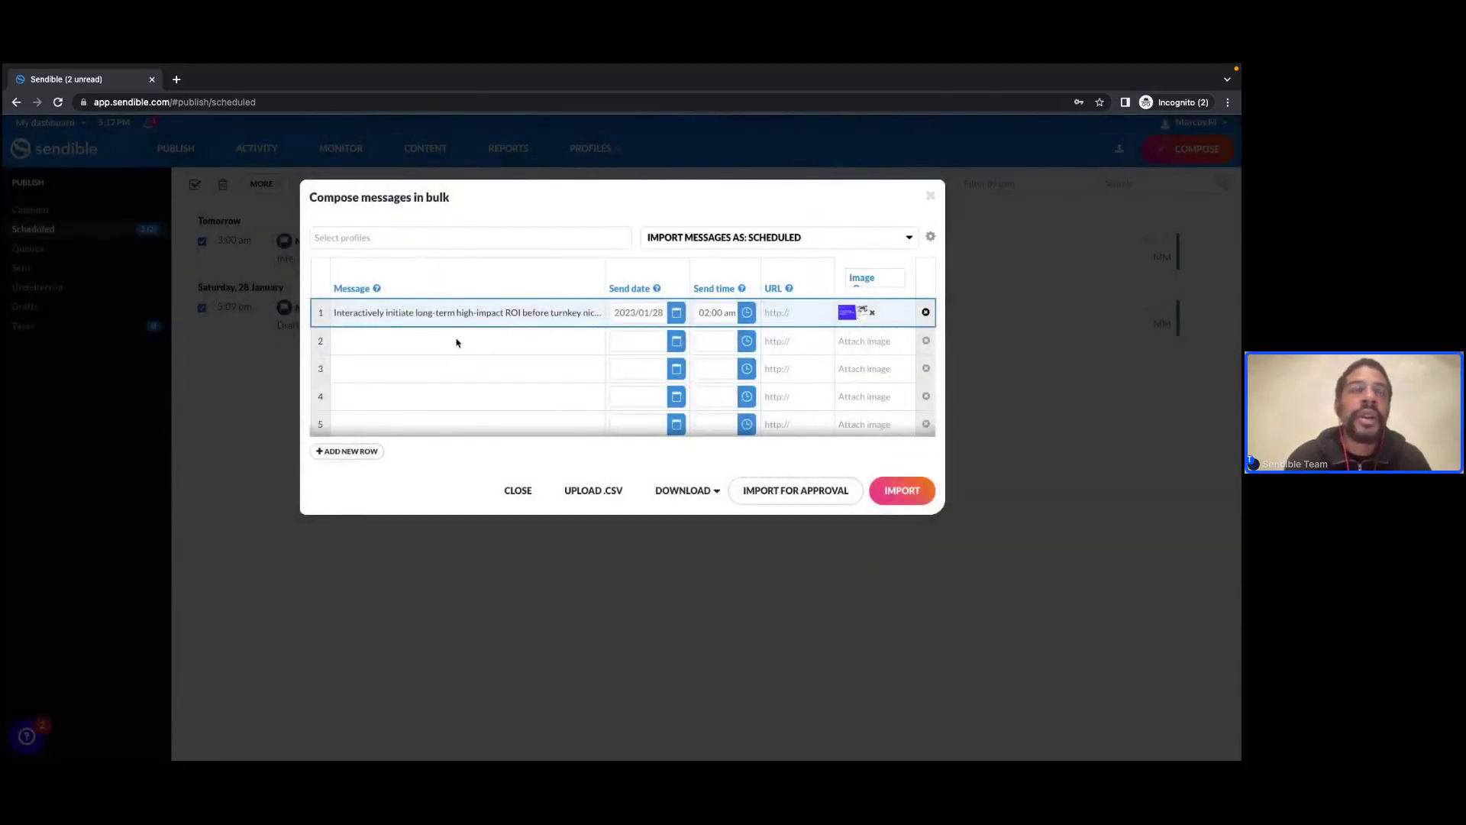
- Download the bulk compose table as an HTML file, open the file to check its contents, and close it
left_click(456, 339)
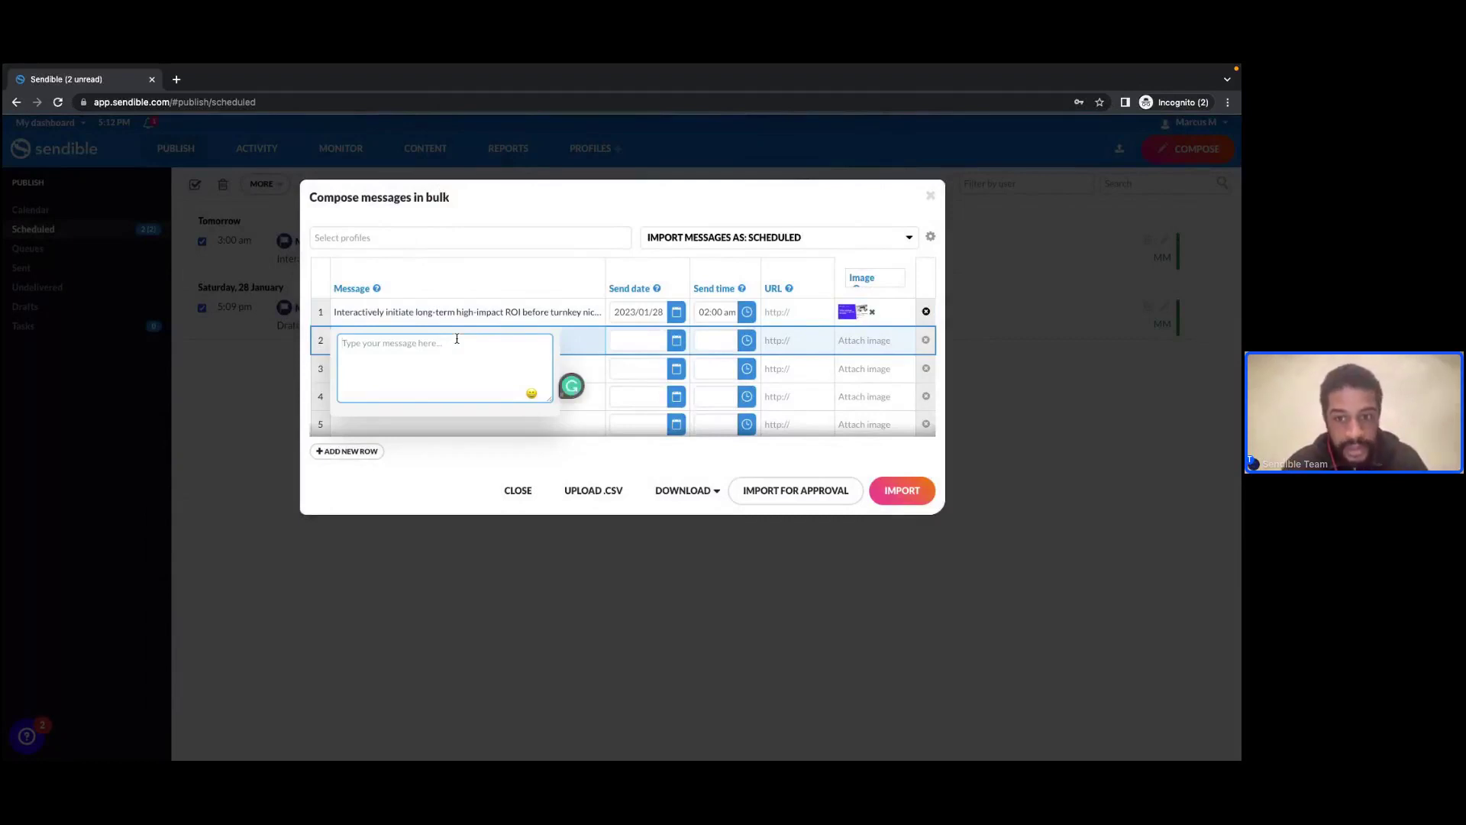
left_click(634, 209)
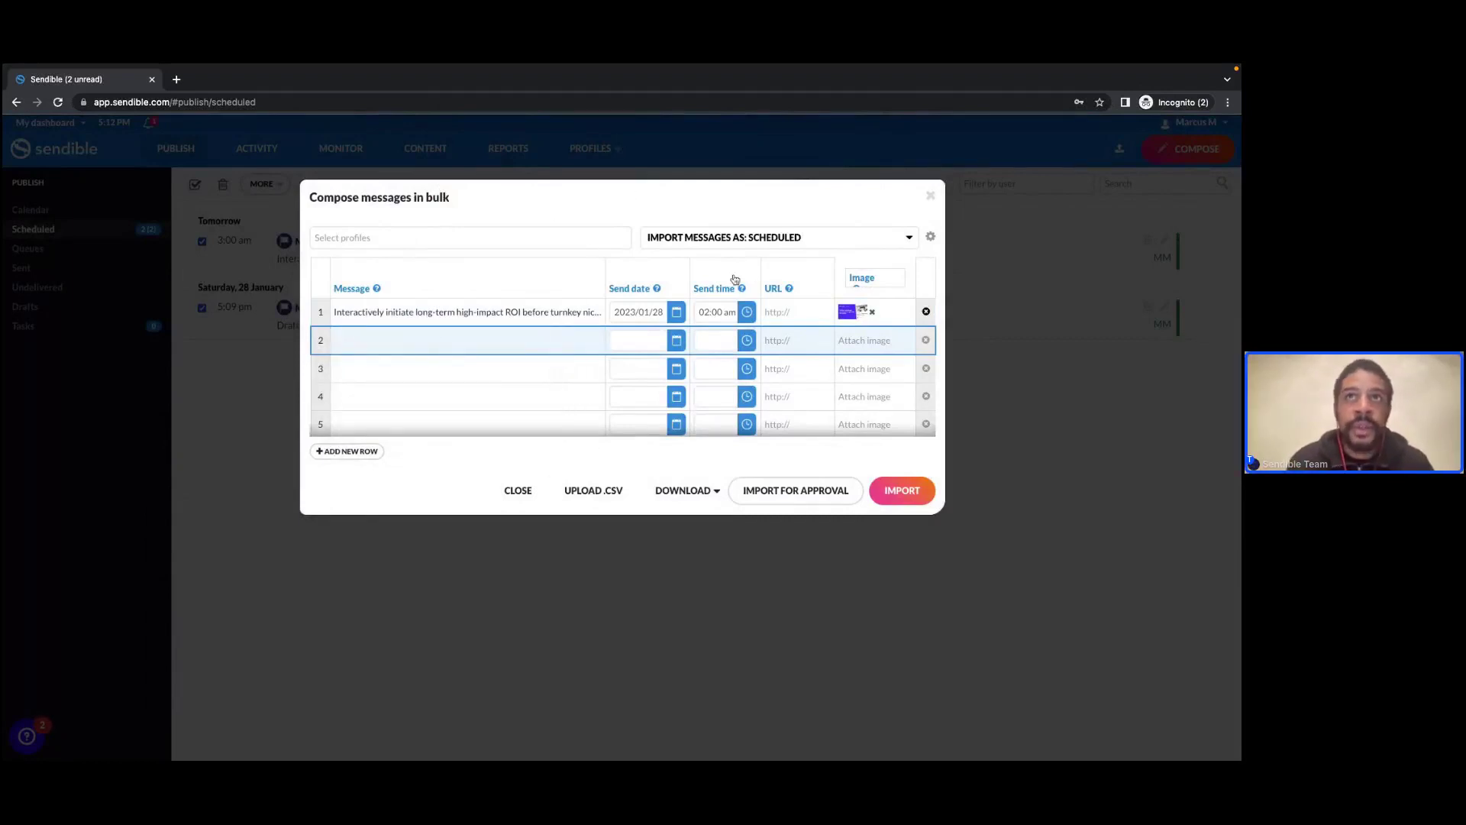
left_click(713, 493)
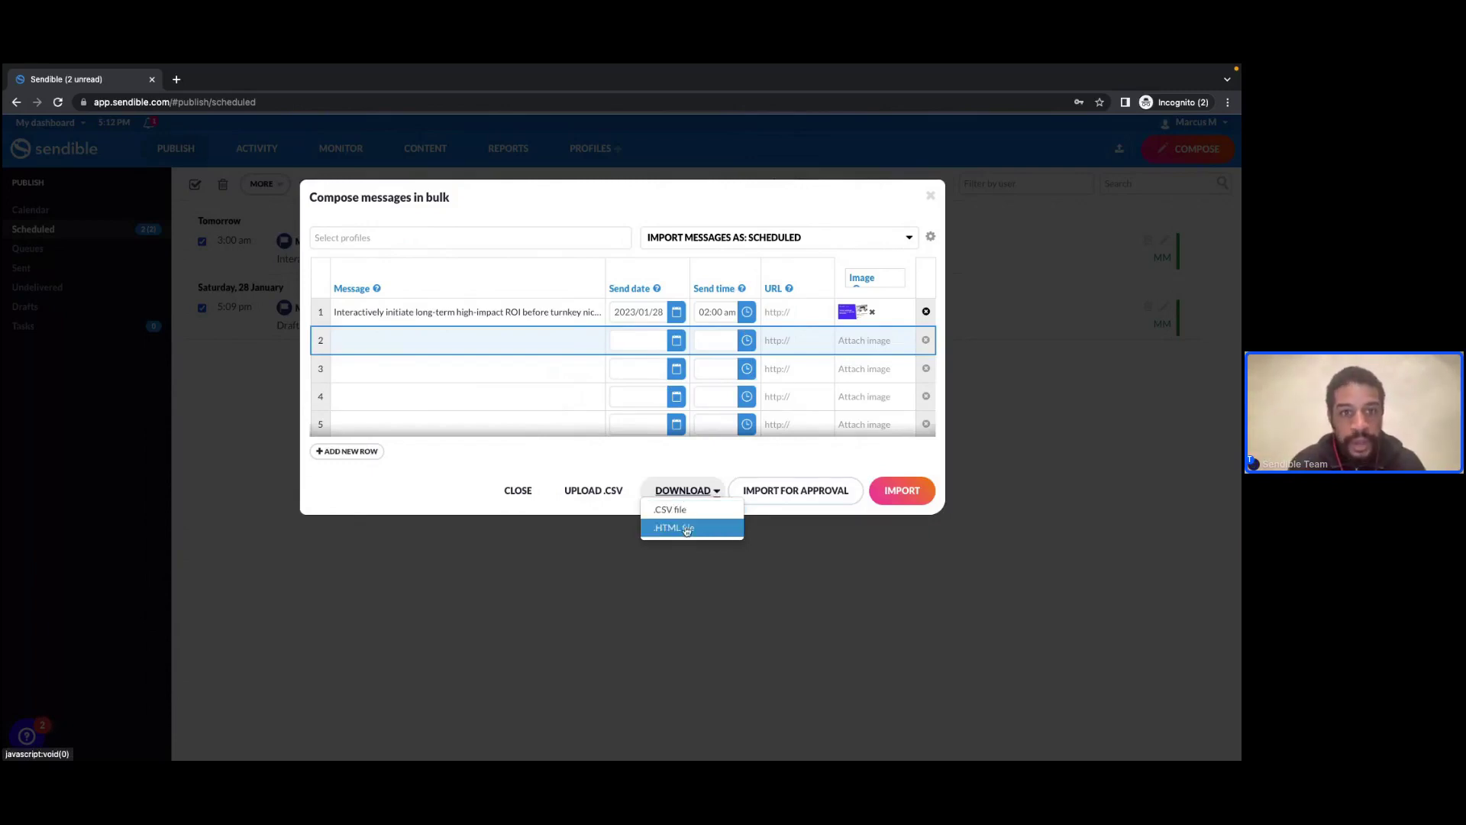
left_click(687, 529)
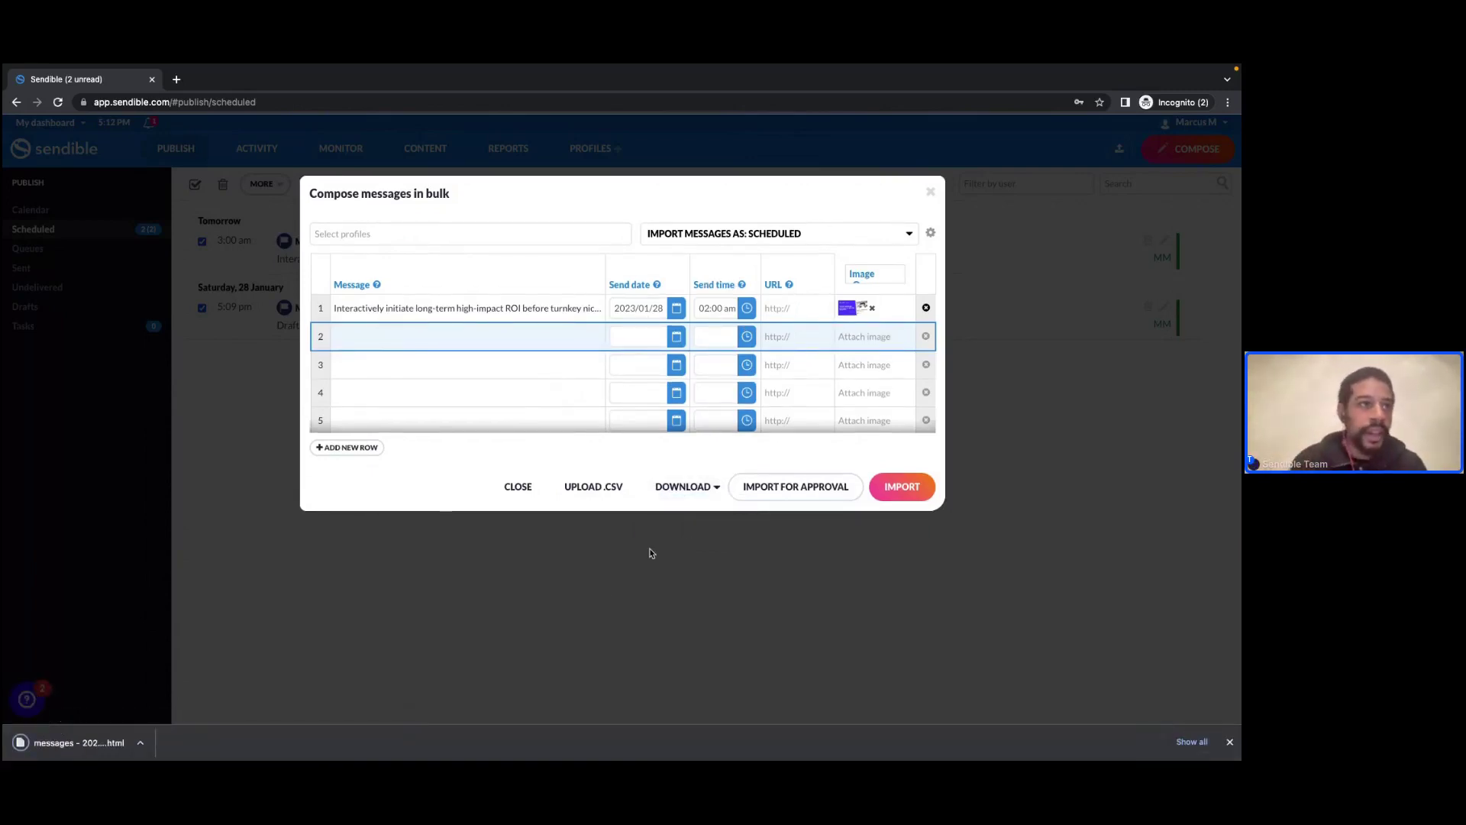
left_click(69, 743)
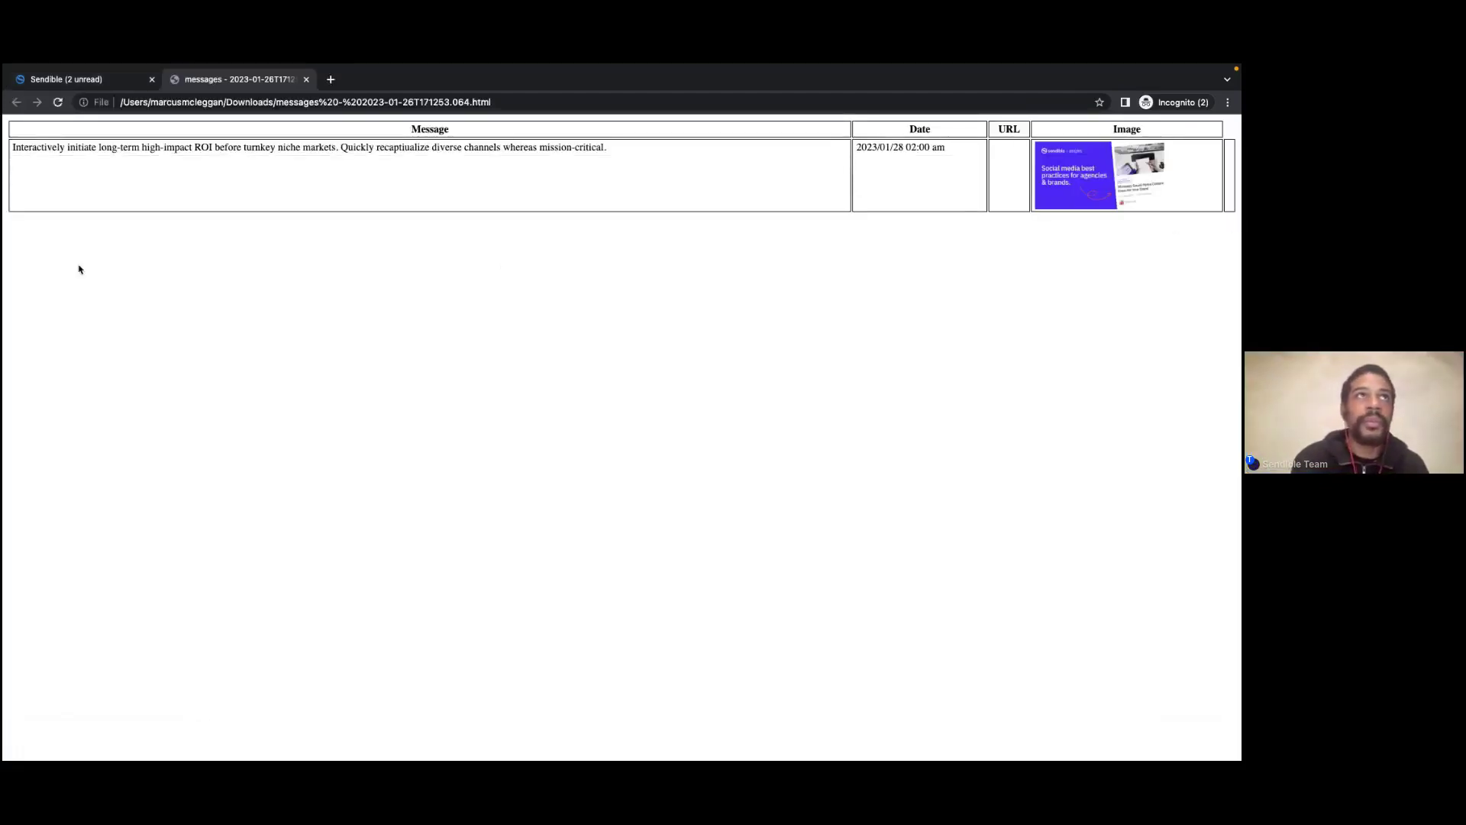
left_click(304, 79)
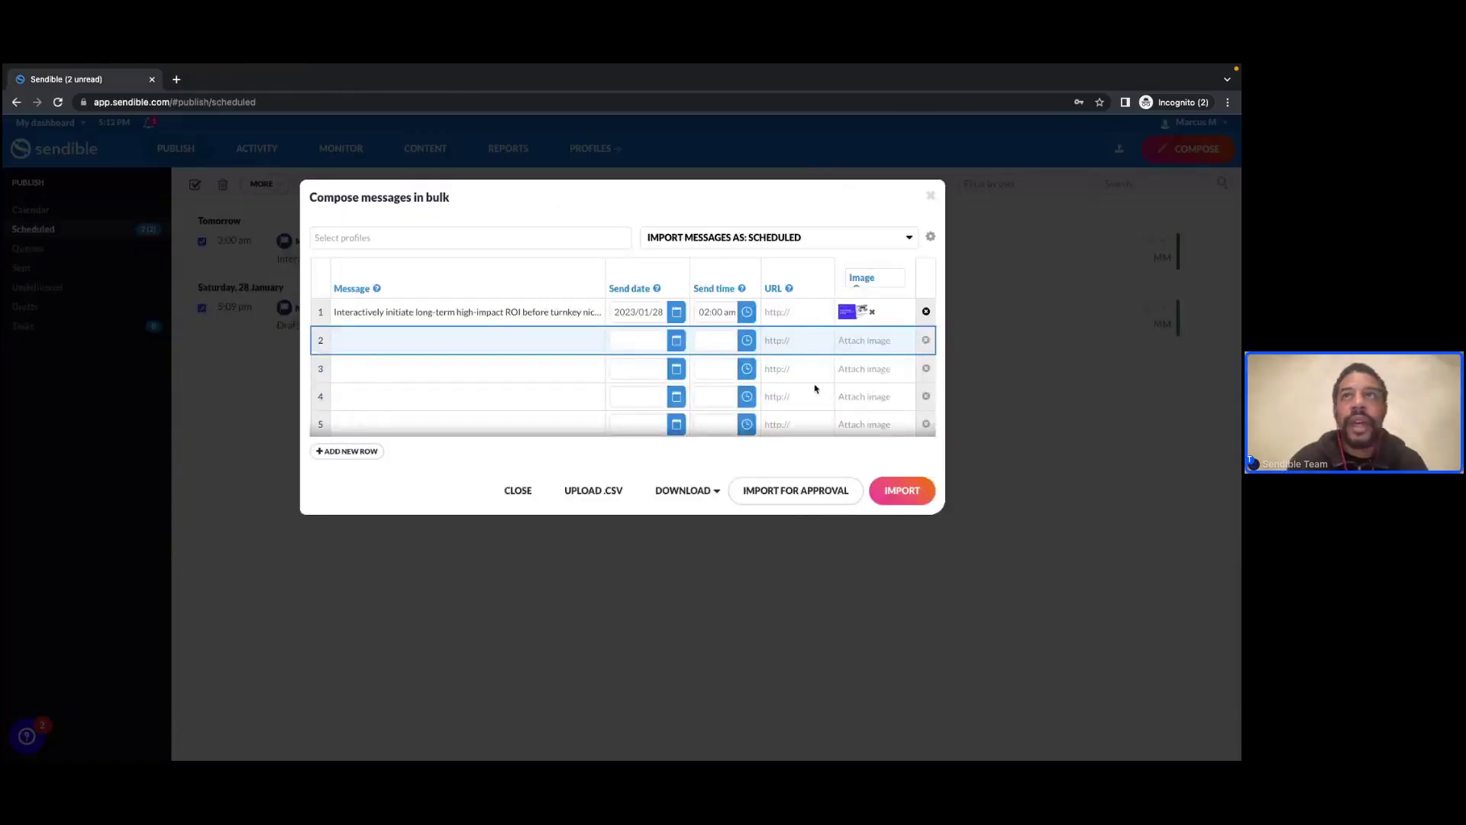
- Delete row 1's message and upload messages (69).csv into the bulk table using the 2001/03/14 date format
left_click(925, 311)
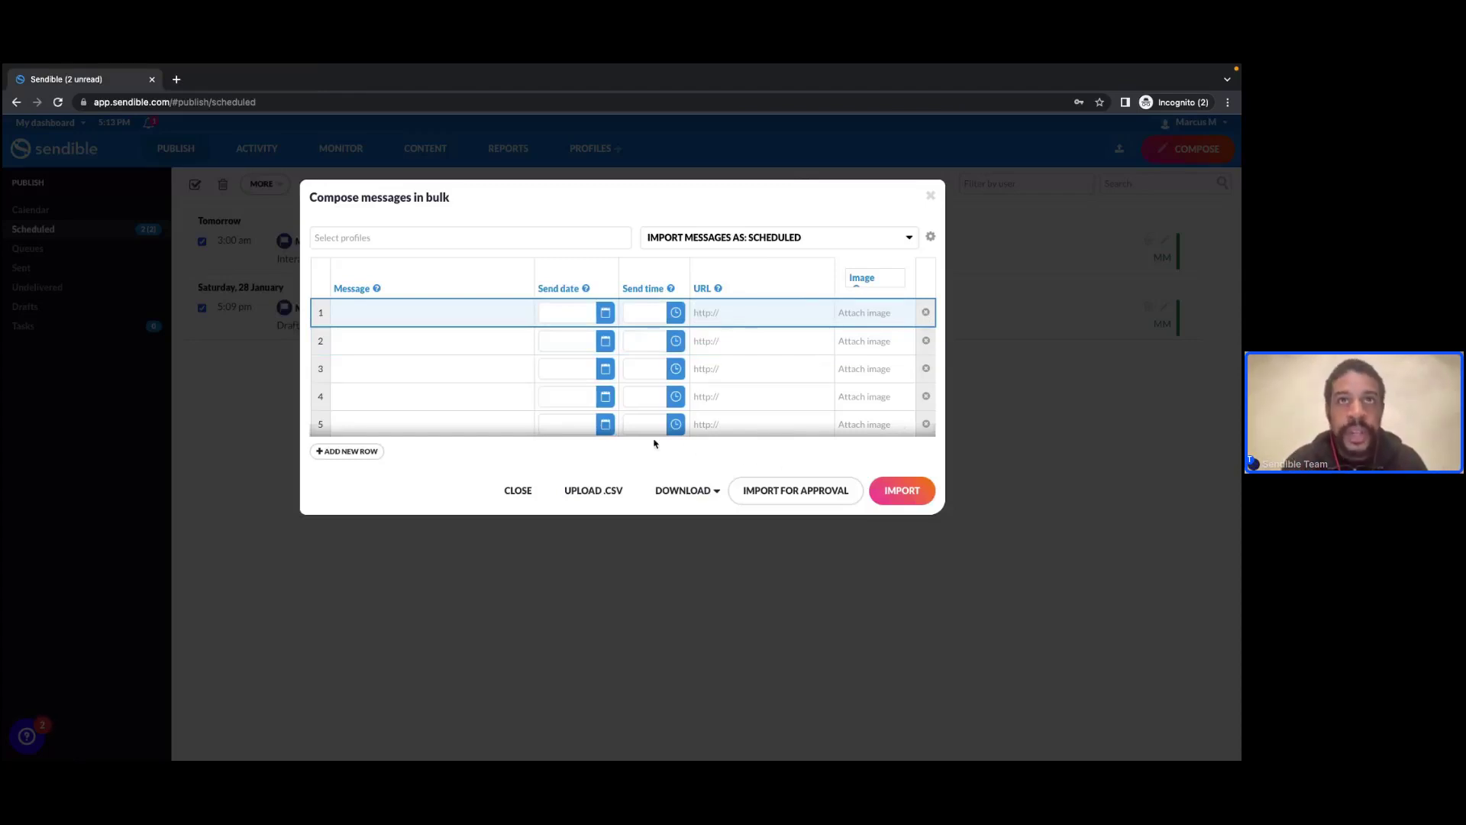
left_click(597, 496)
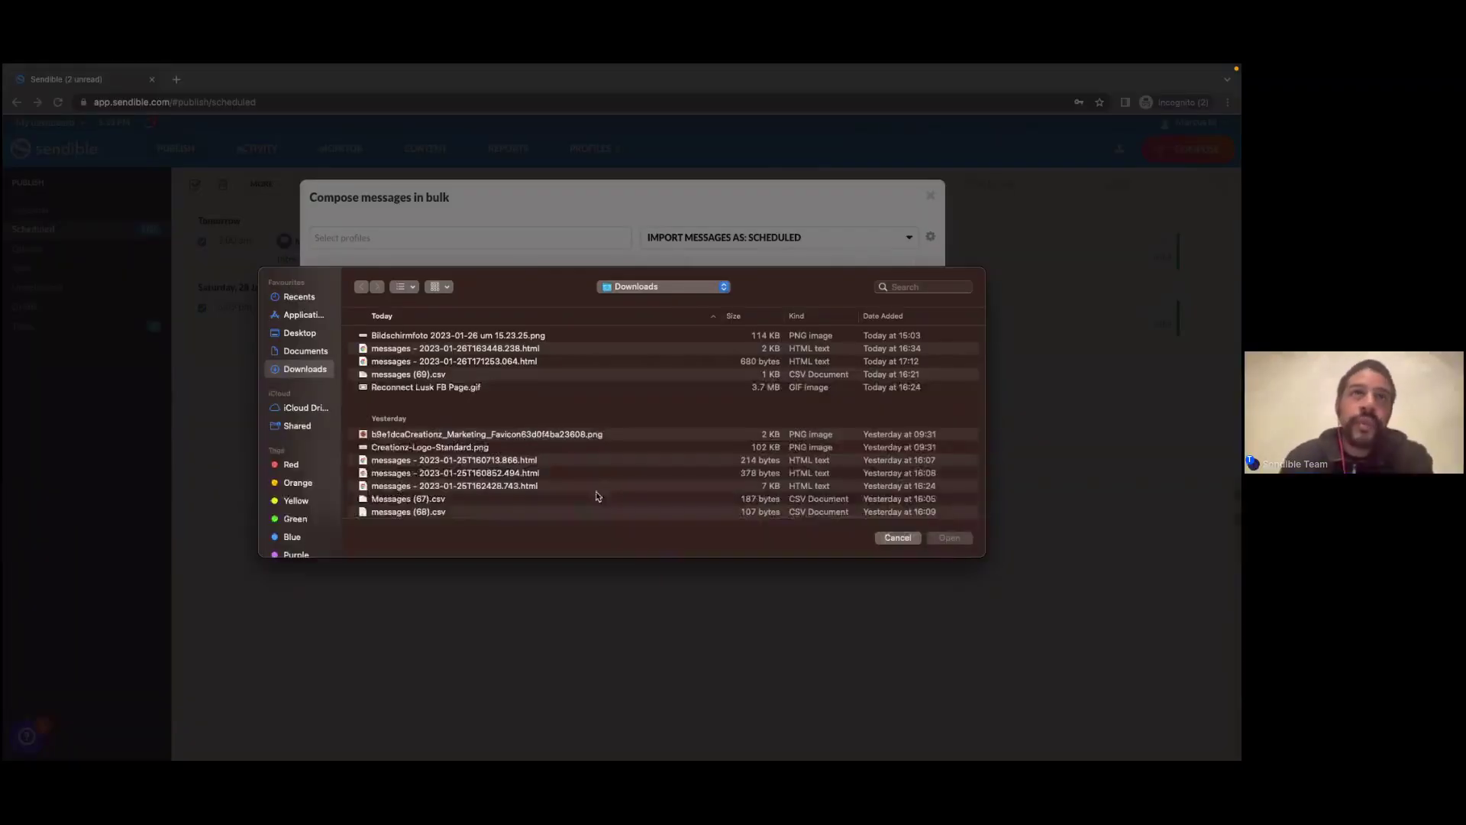
left_click(409, 376)
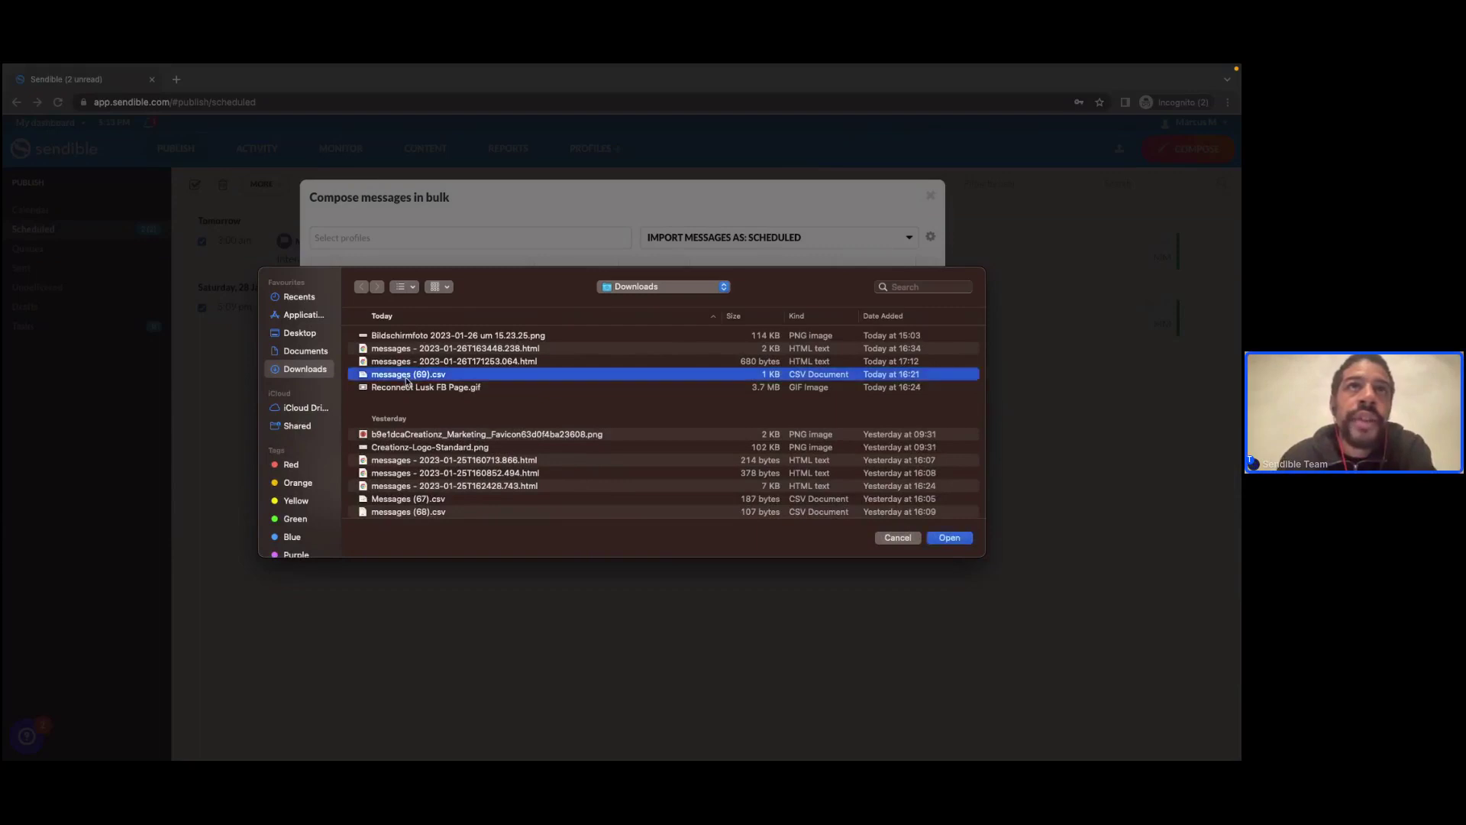
double_click(462, 377)
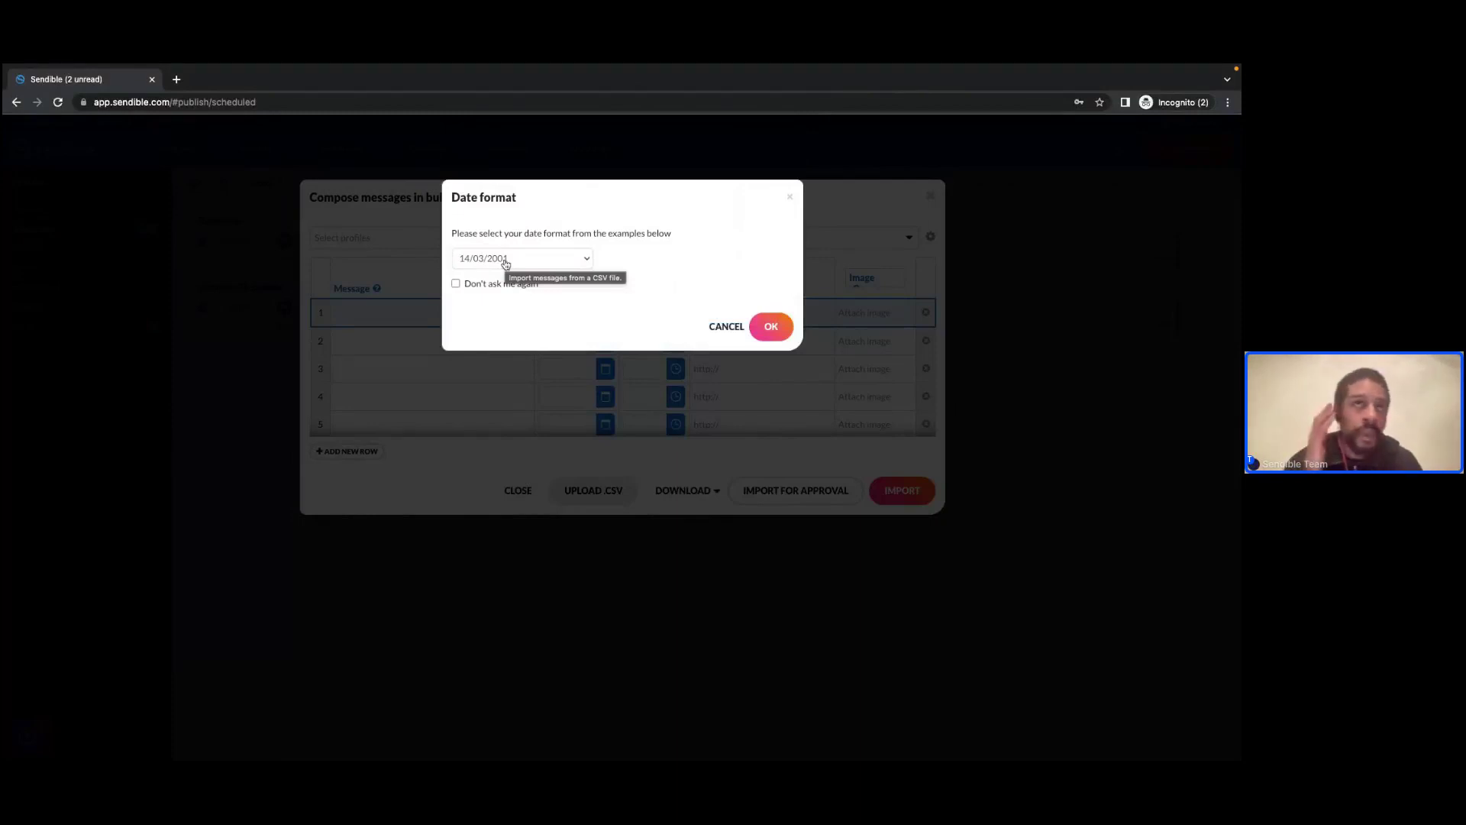
left_click(505, 262)
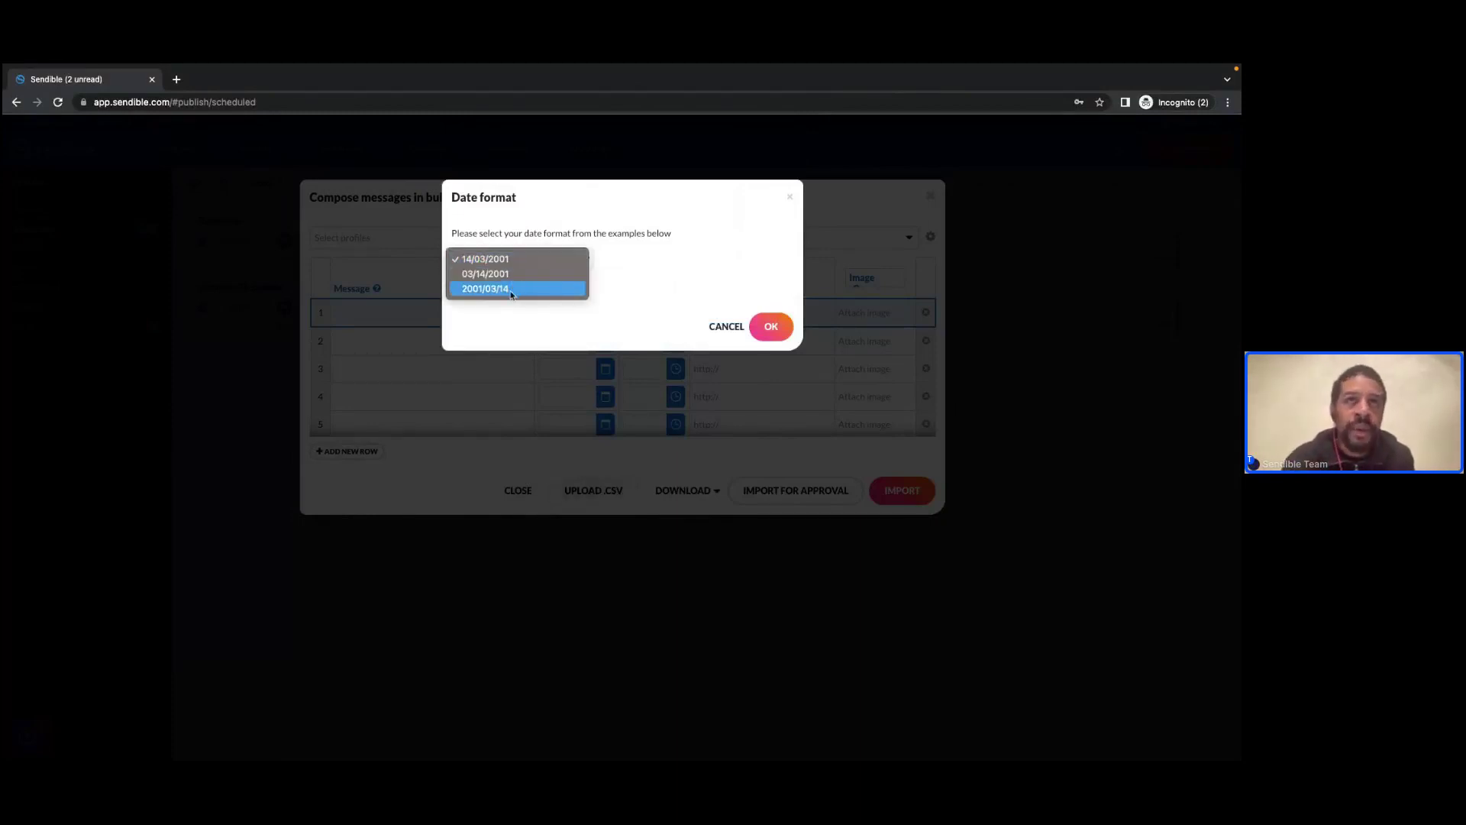
left_click(528, 288)
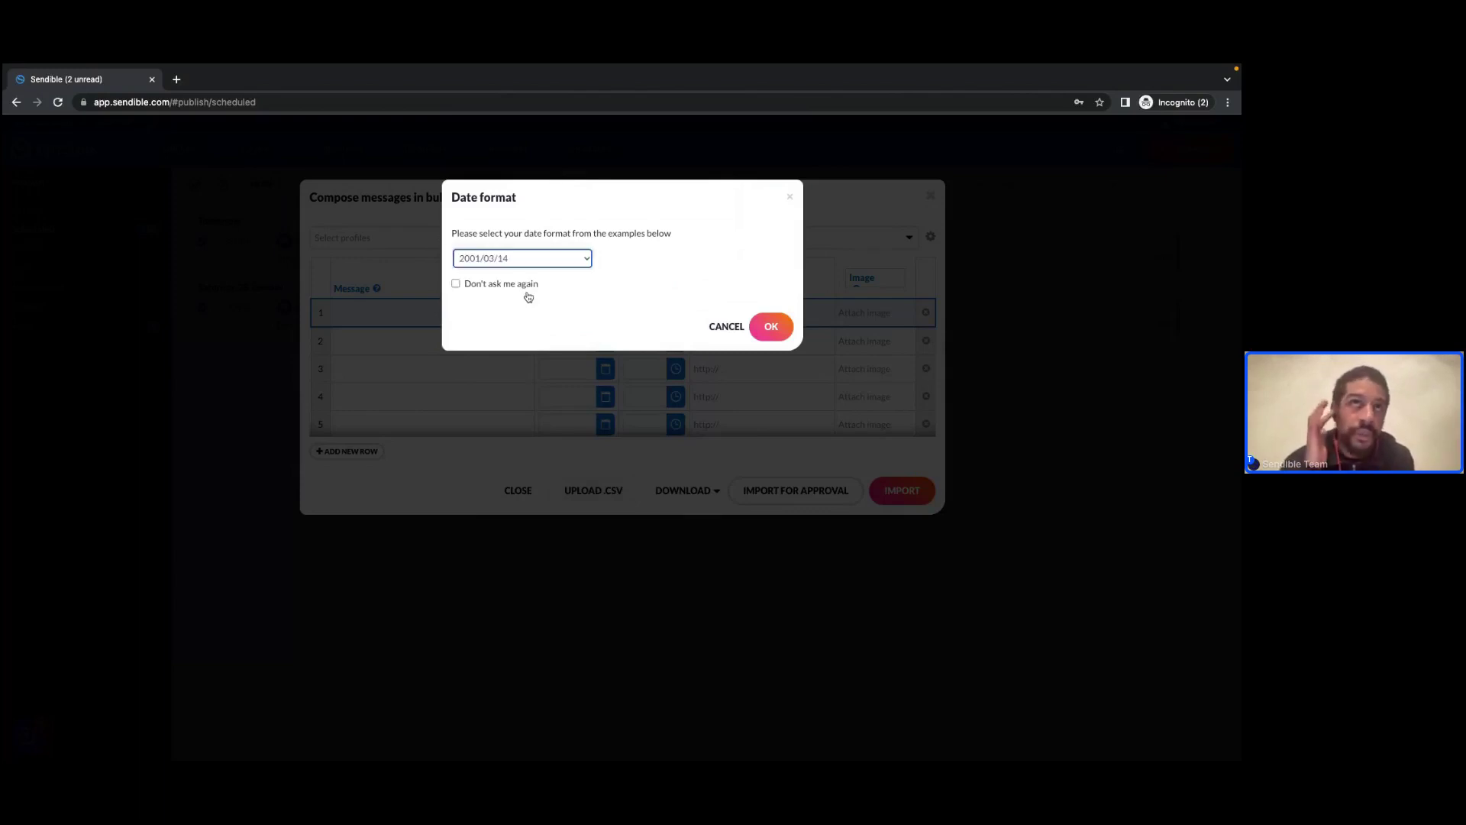
left_click(771, 326)
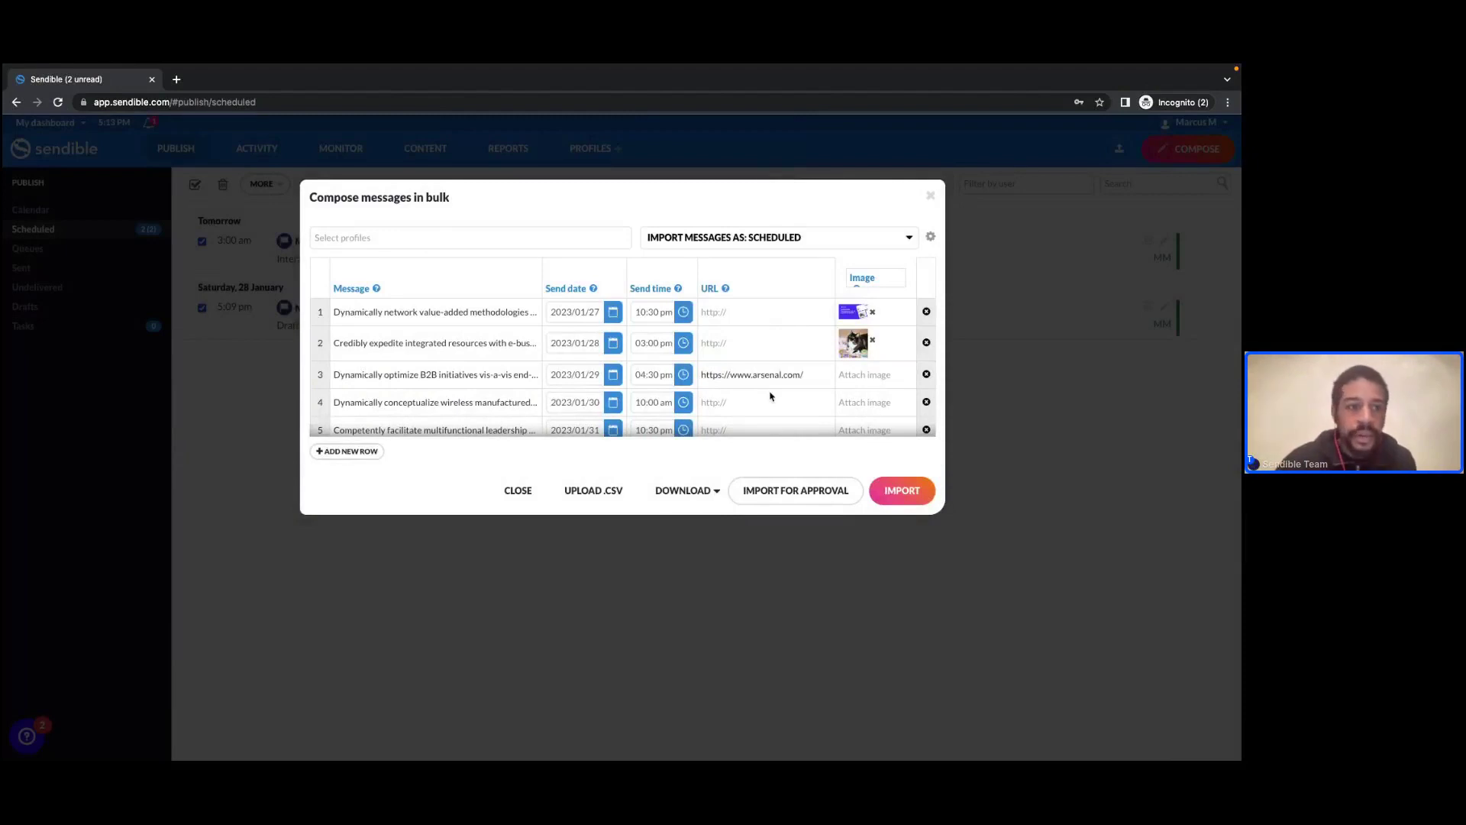
- Review the uploaded rows' messages, send dates, URLs and images, including the link inside row 5's message text
scroll(494, 368, "down", 2)
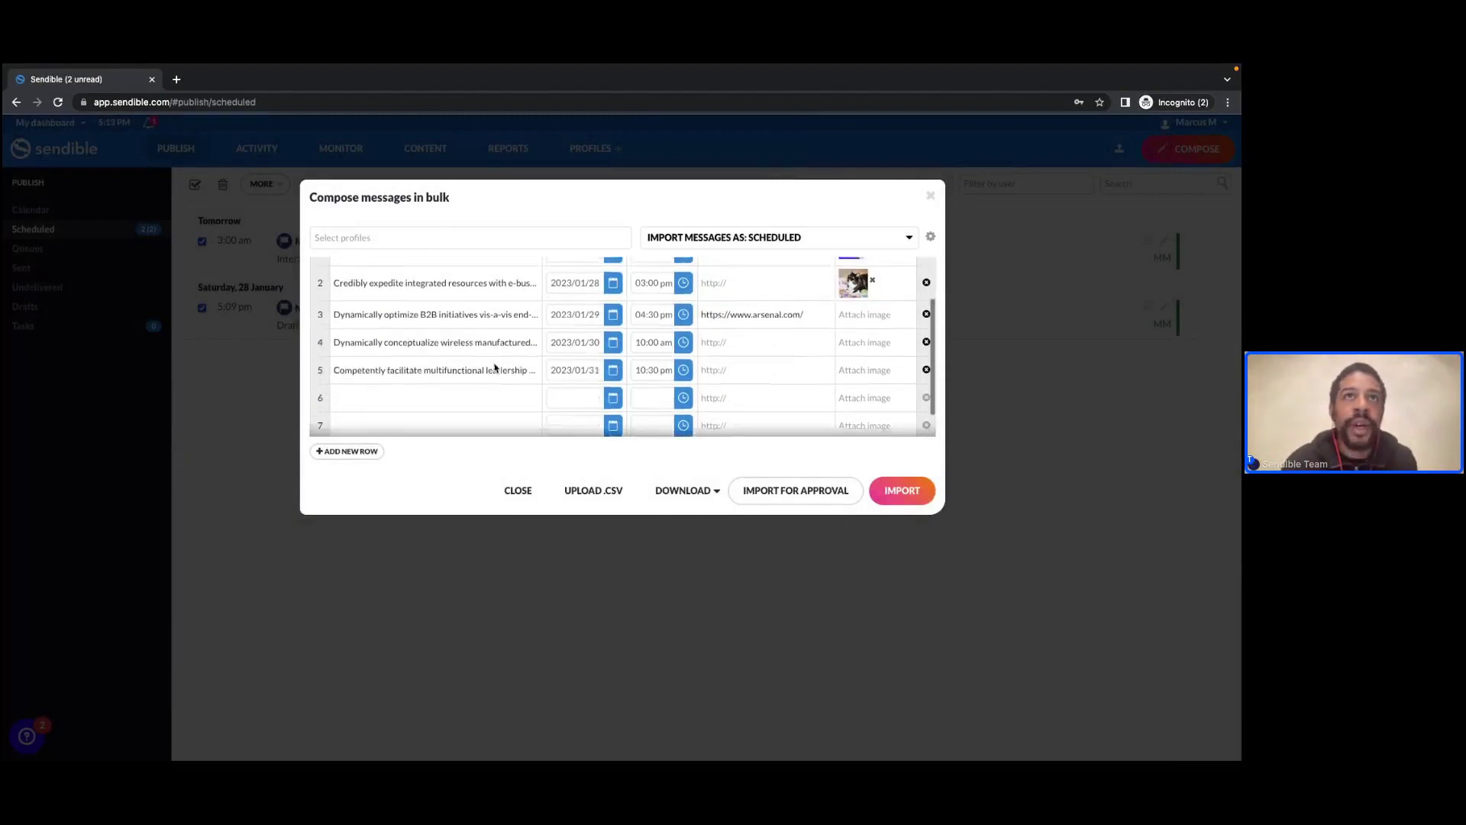
scroll(494, 368, "up", 3)
scroll(494, 368, "down", 1)
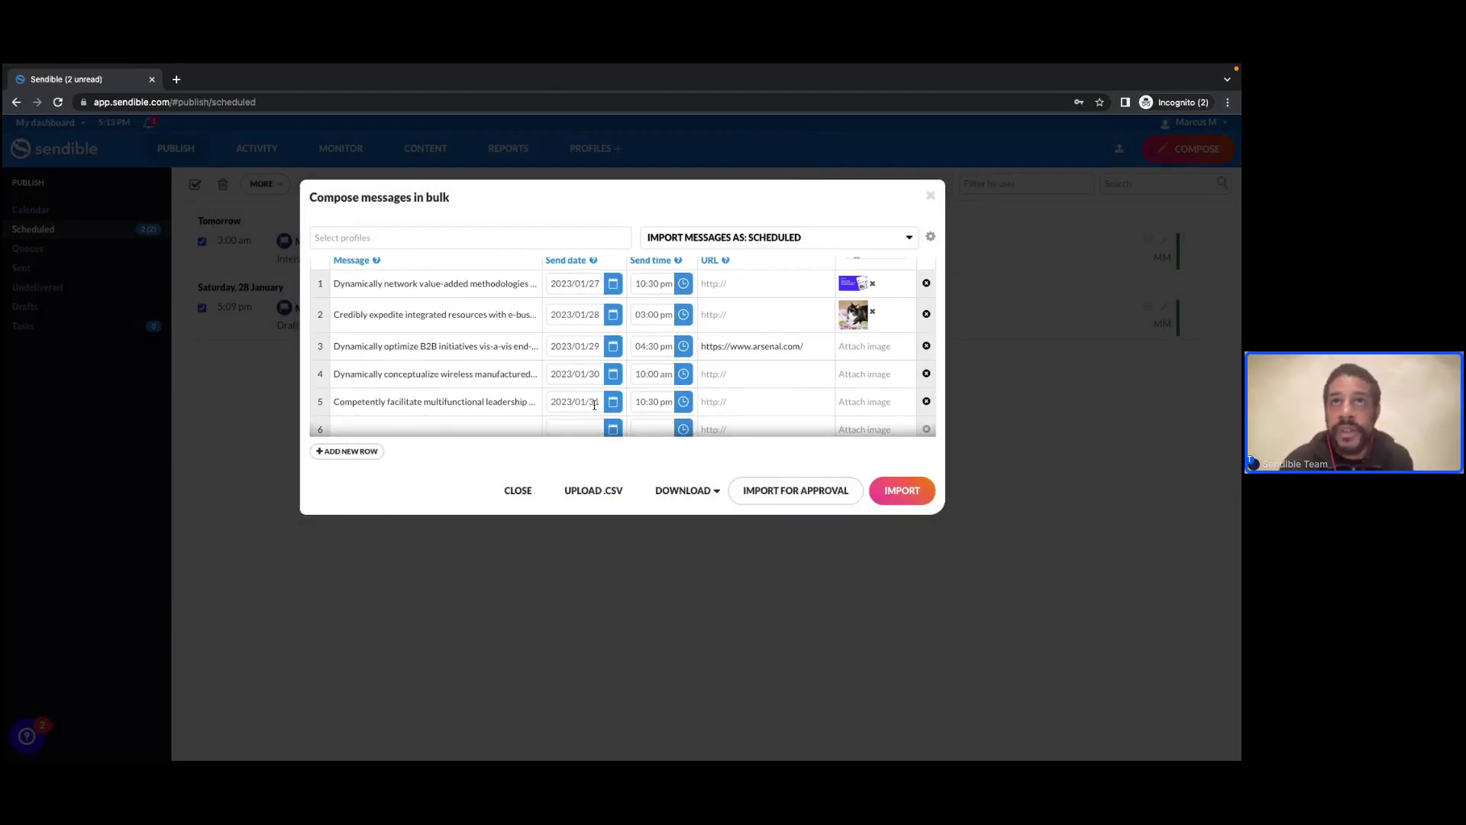
scroll(733, 359, "up", 1)
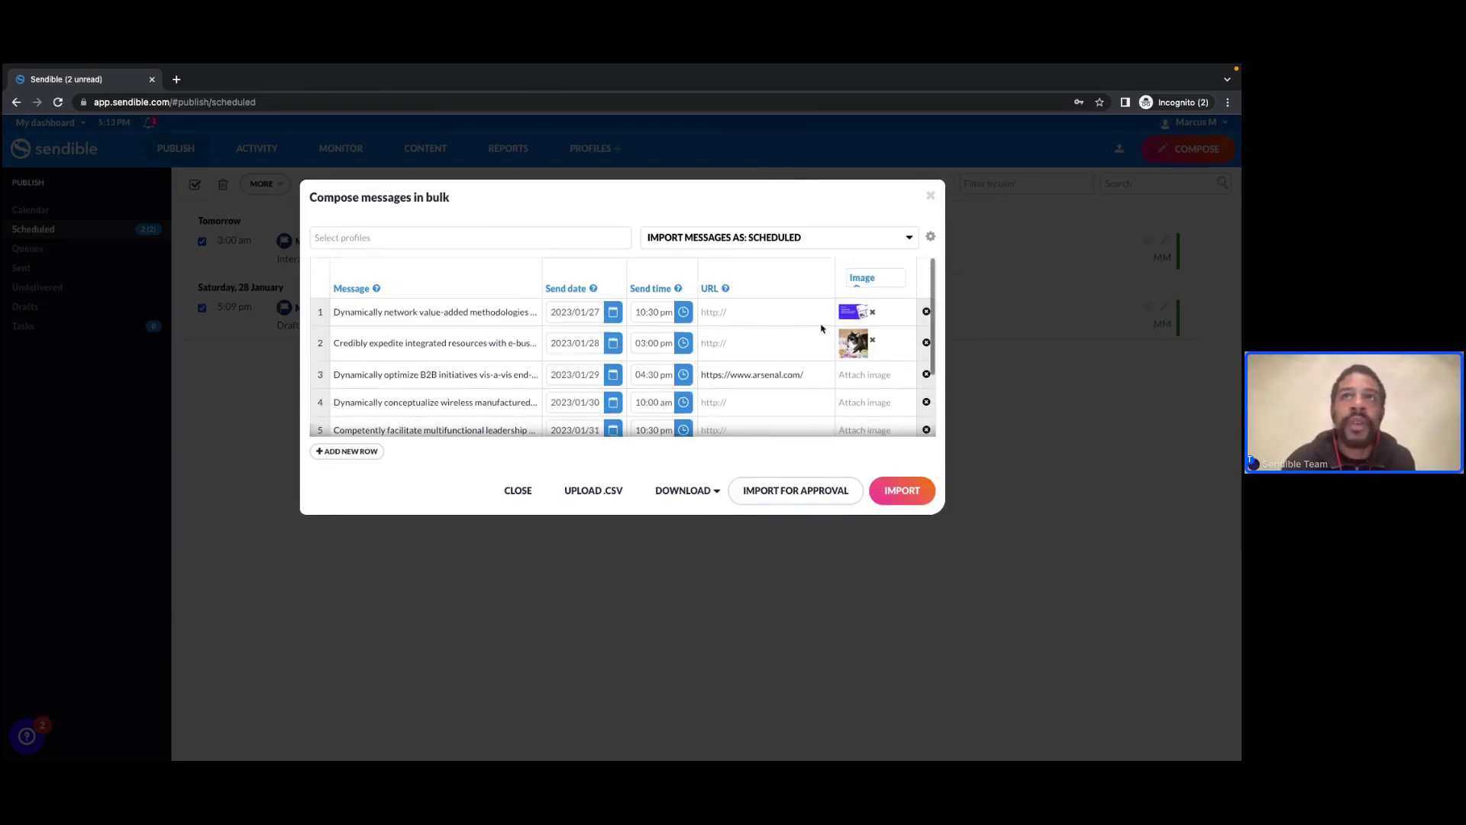
scroll(856, 337, "down", 1)
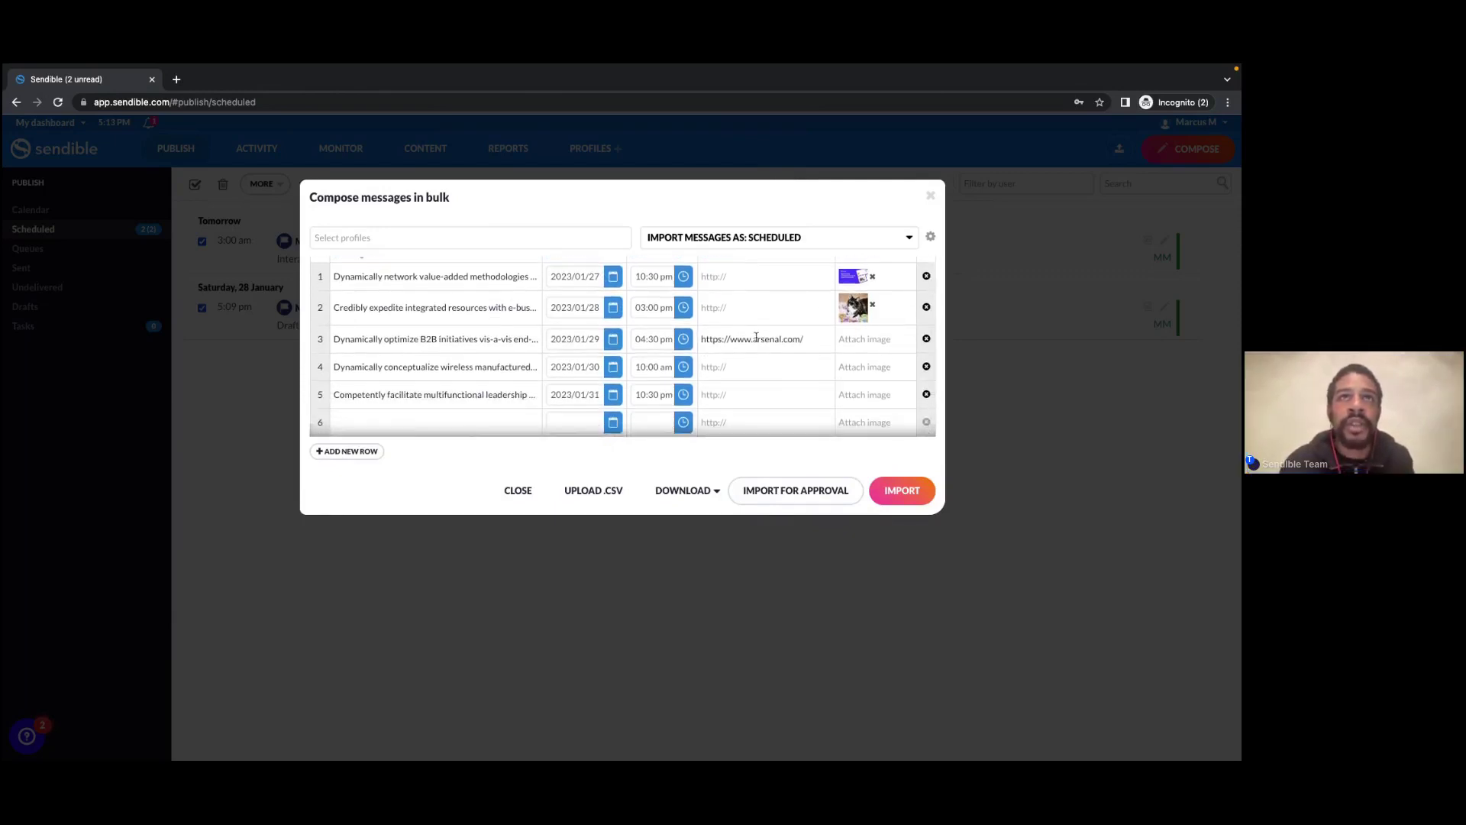
left_click(459, 395)
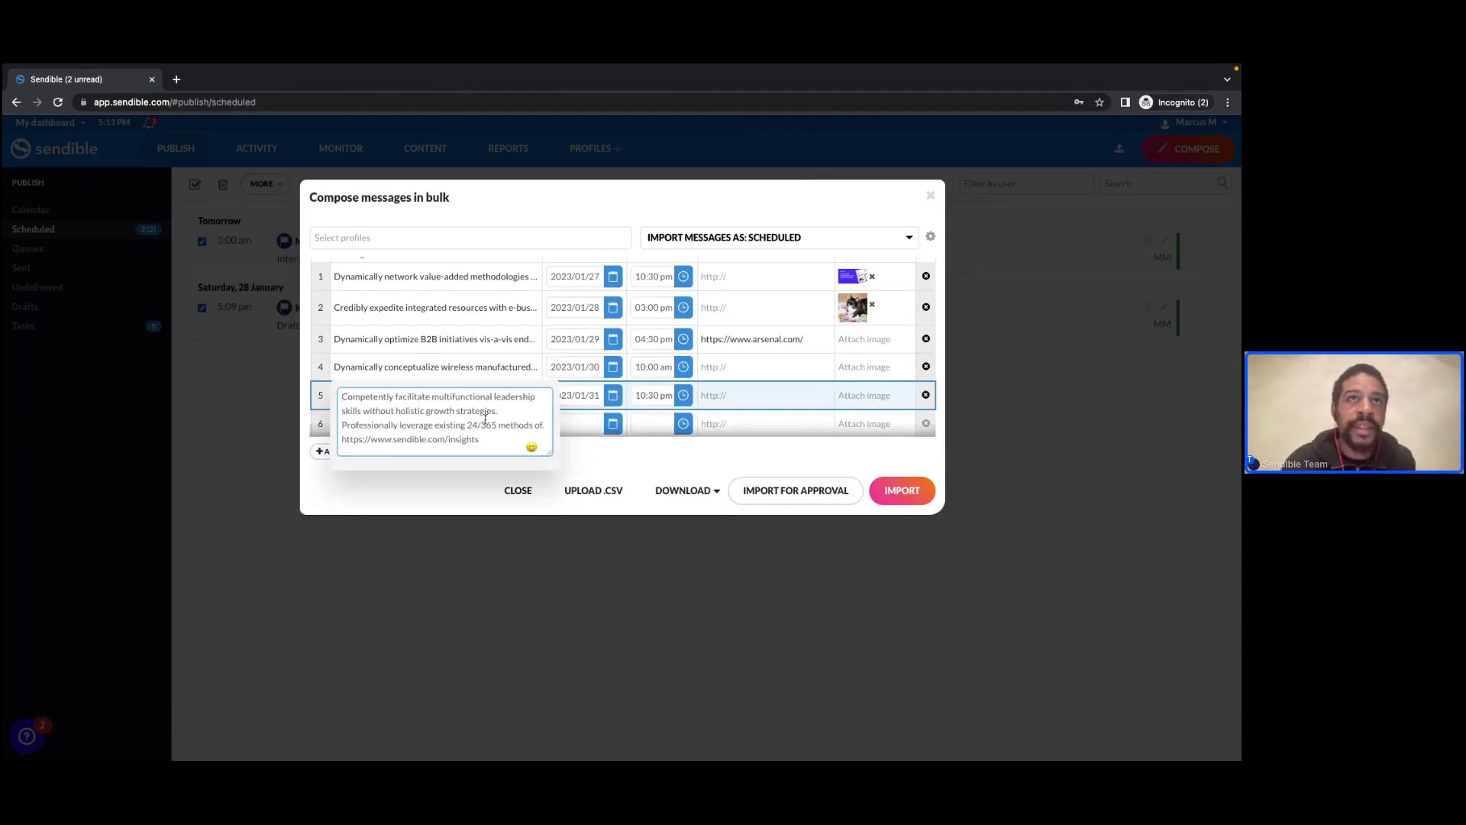
left_click_drag(494, 440, 339, 440)
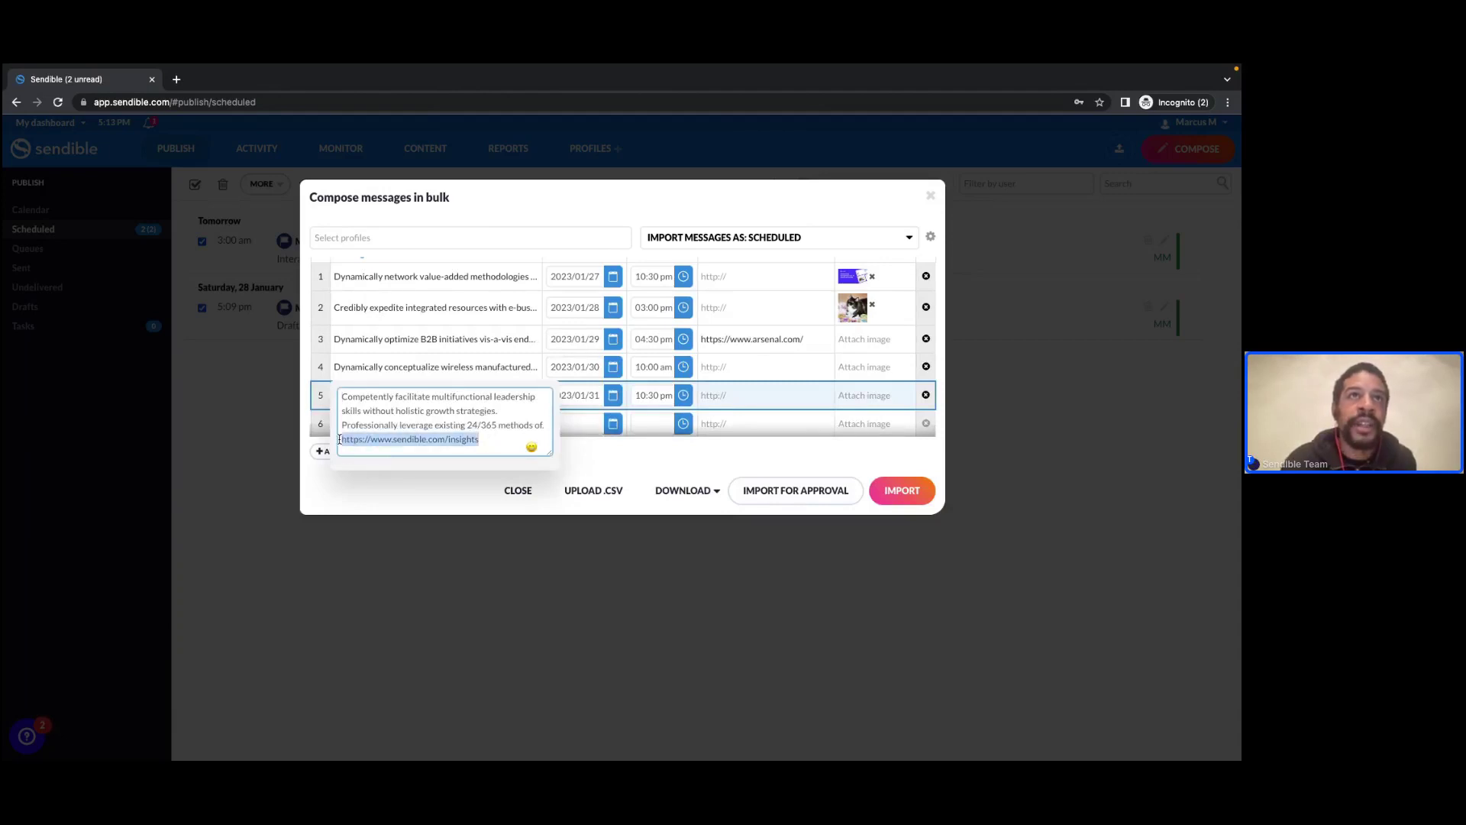
scroll(381, 305, "up", 2)
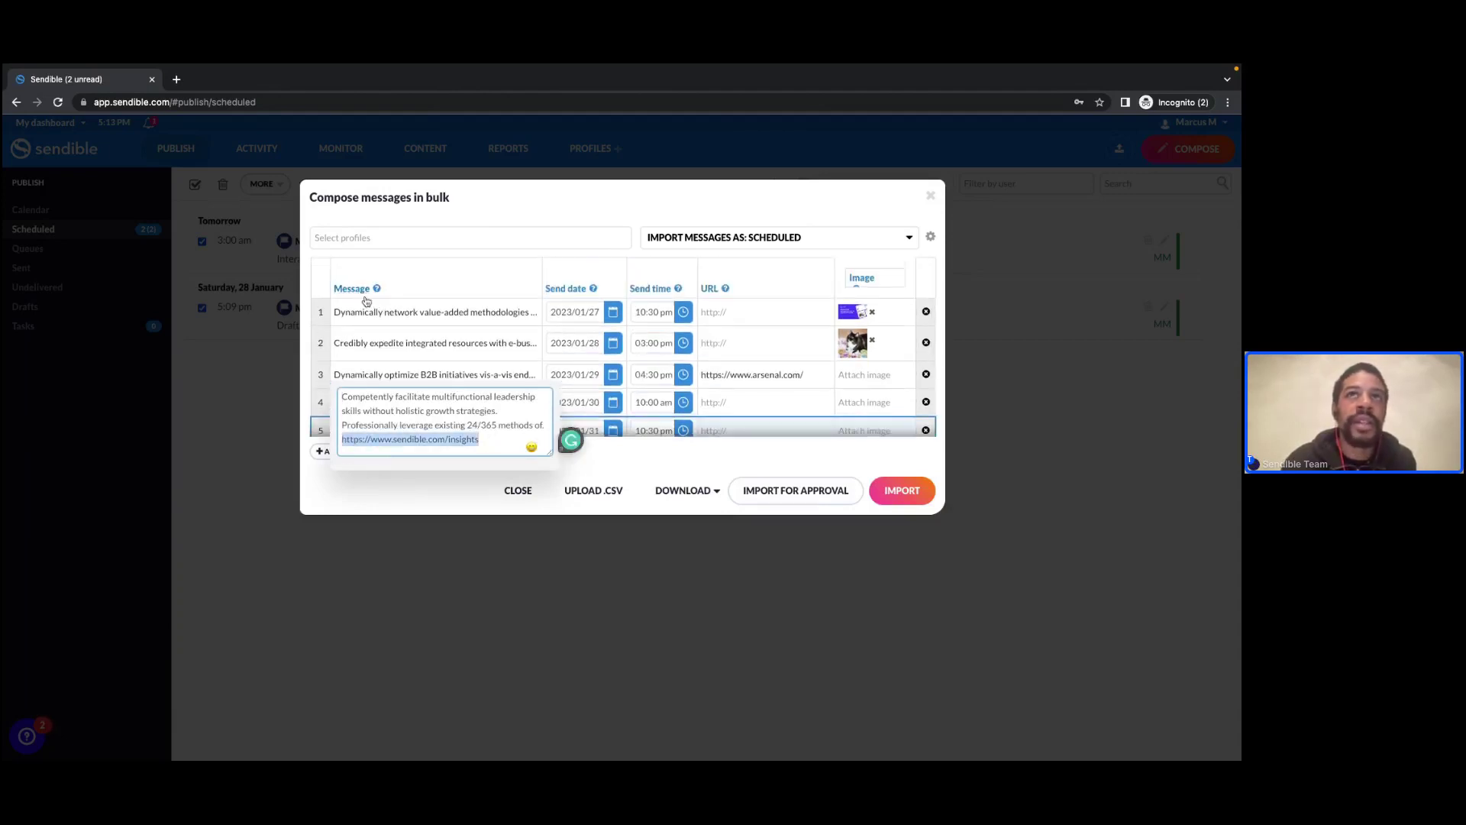
scroll(728, 335, "down", 3)
scroll(729, 347, "up", 2)
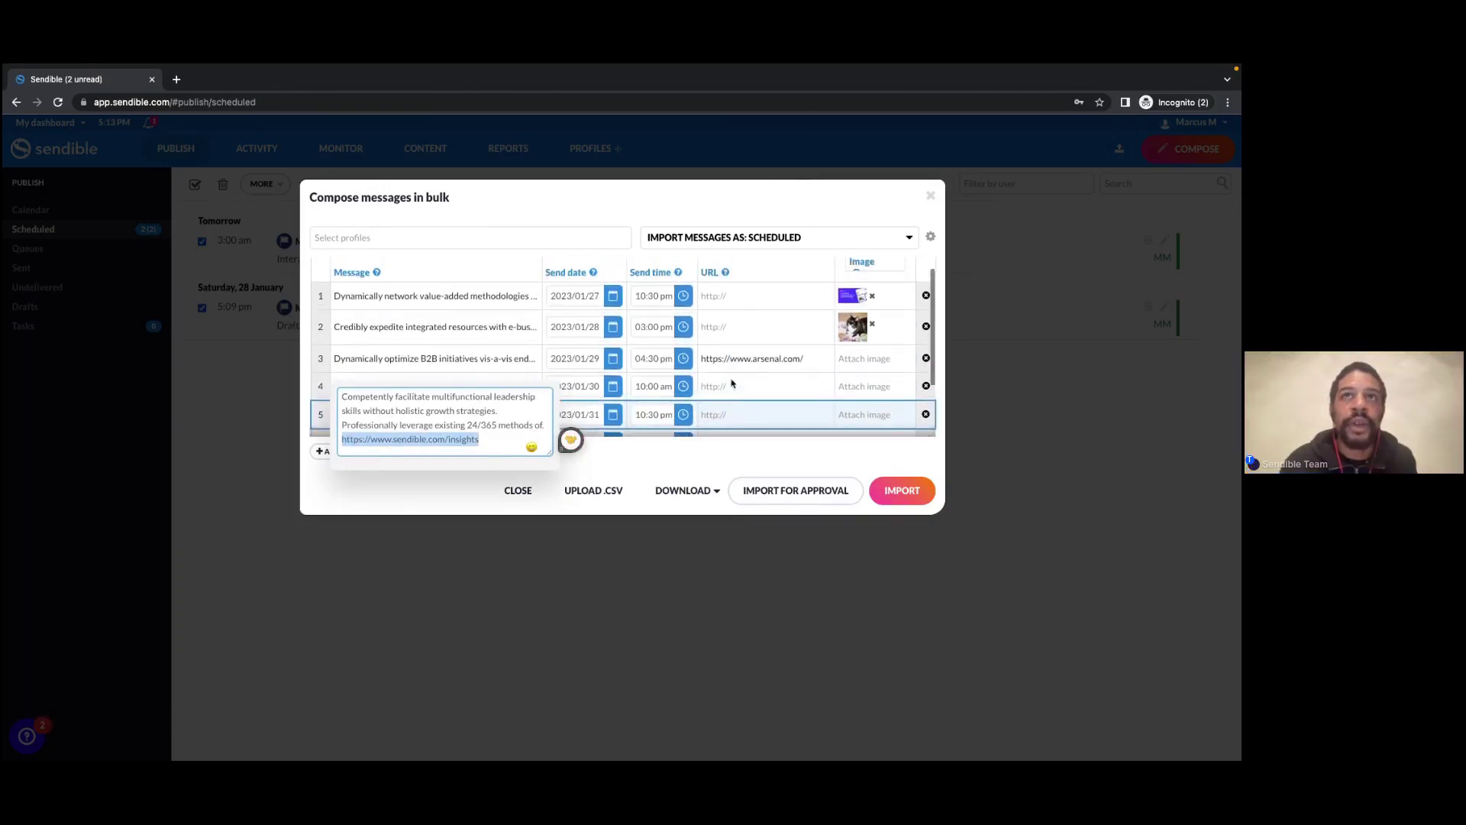
left_click(632, 213)
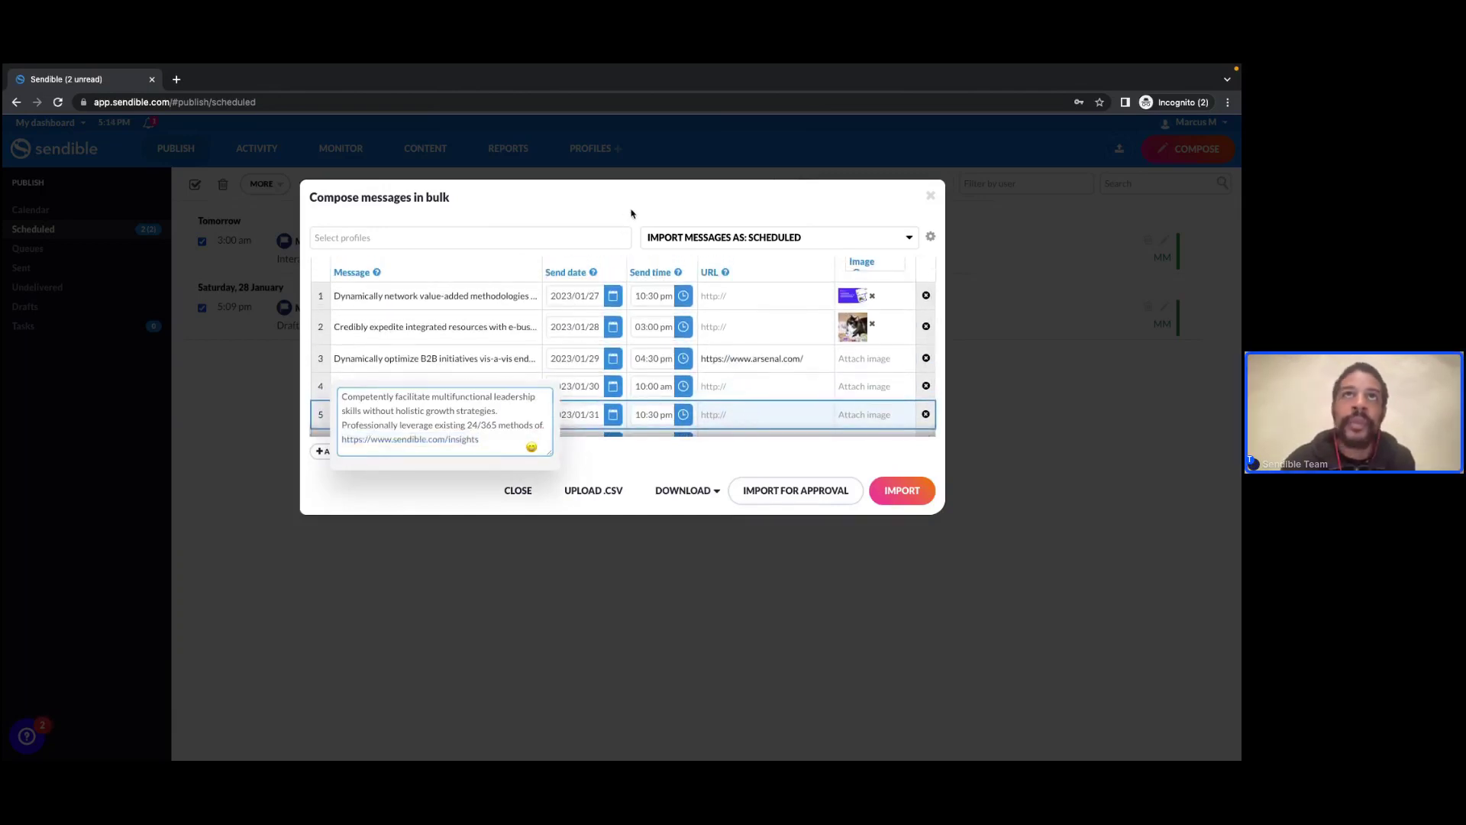
- Select the MrDubss Facebook page and the MrDubss Instagram business profile as destinations for the bulk messages
left_click(556, 240)
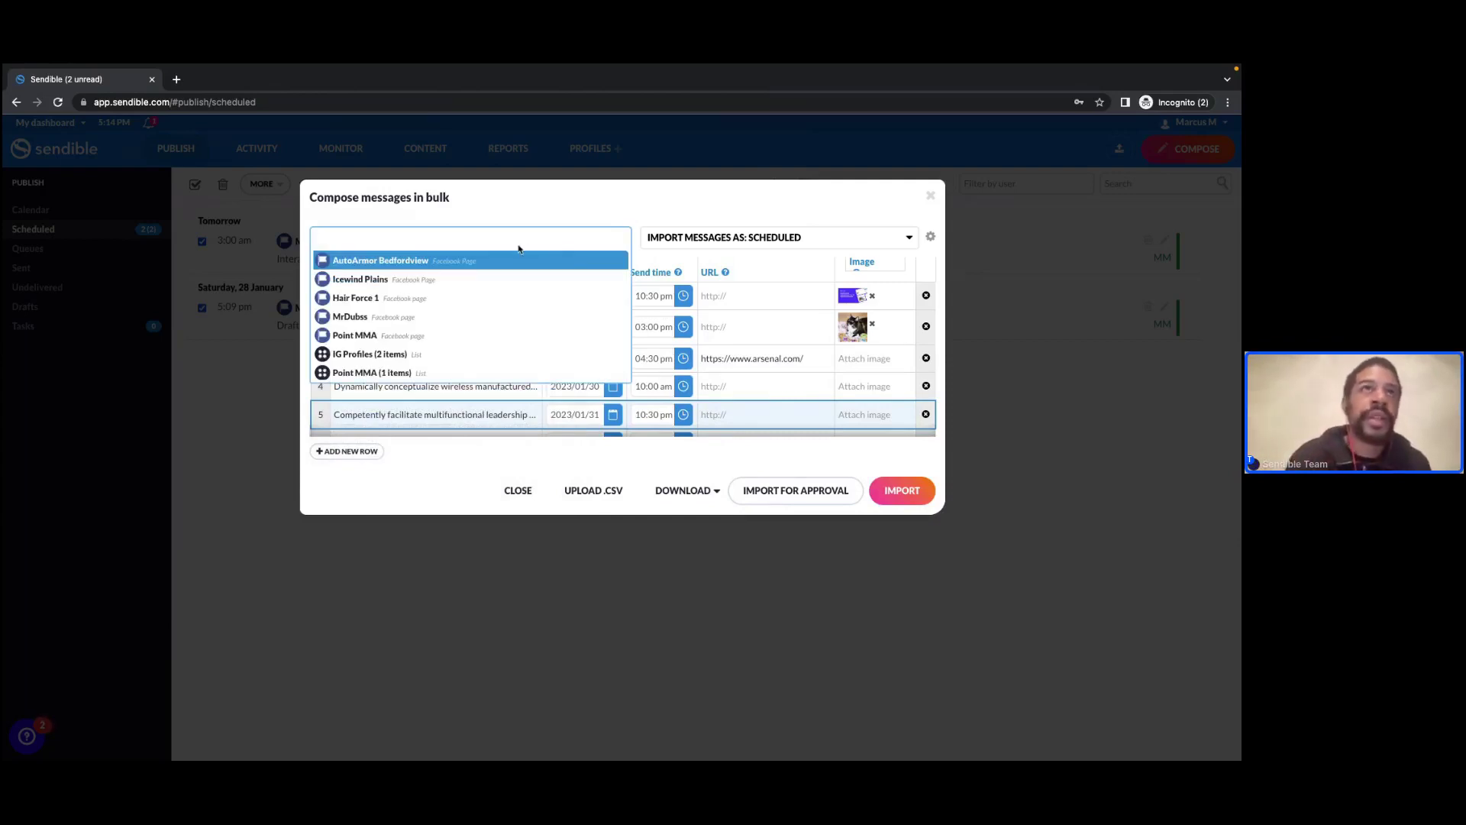
left_click(397, 317)
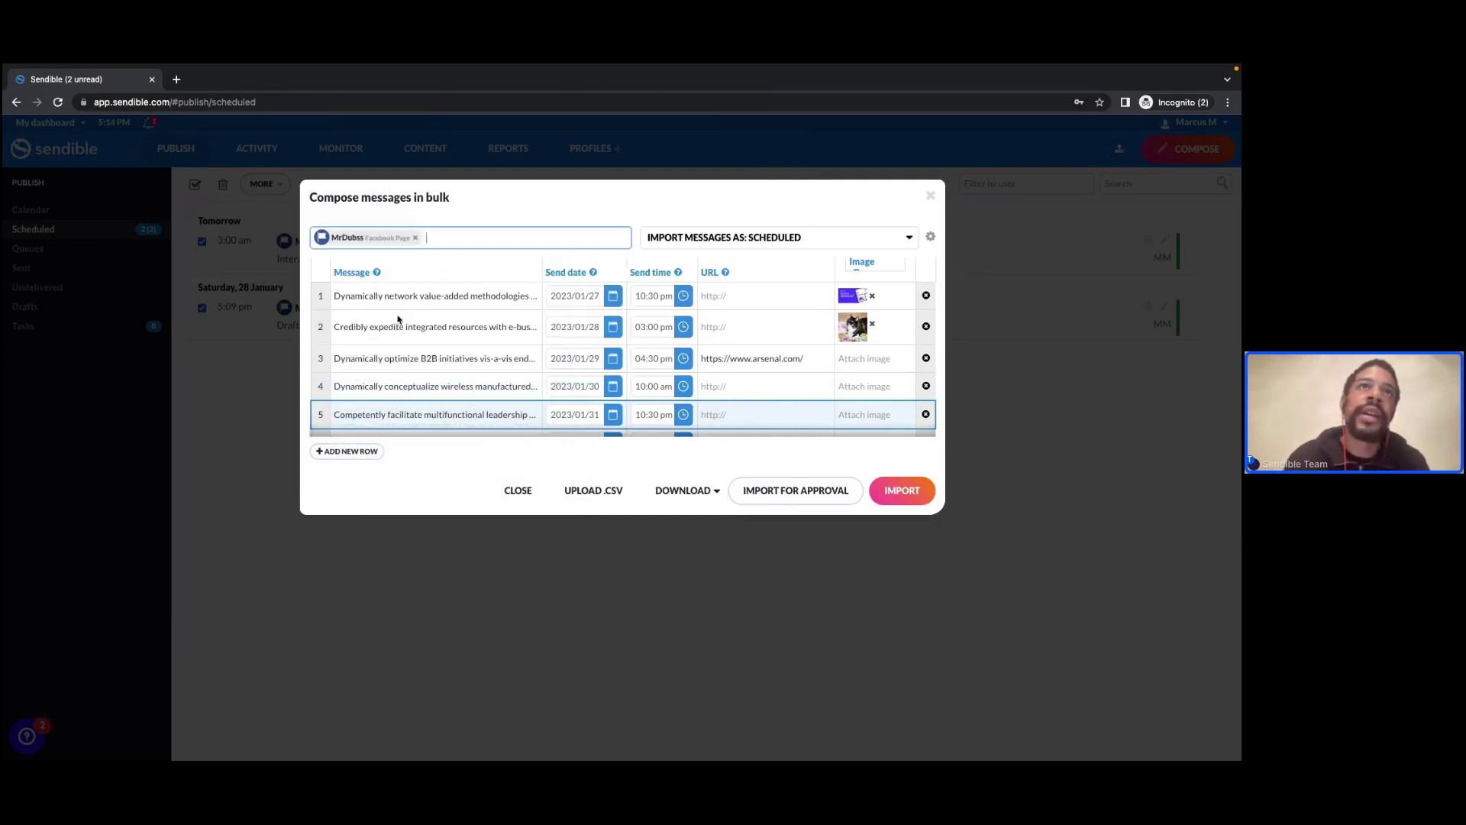
left_click(468, 227)
scroll(460, 284, "down", 5)
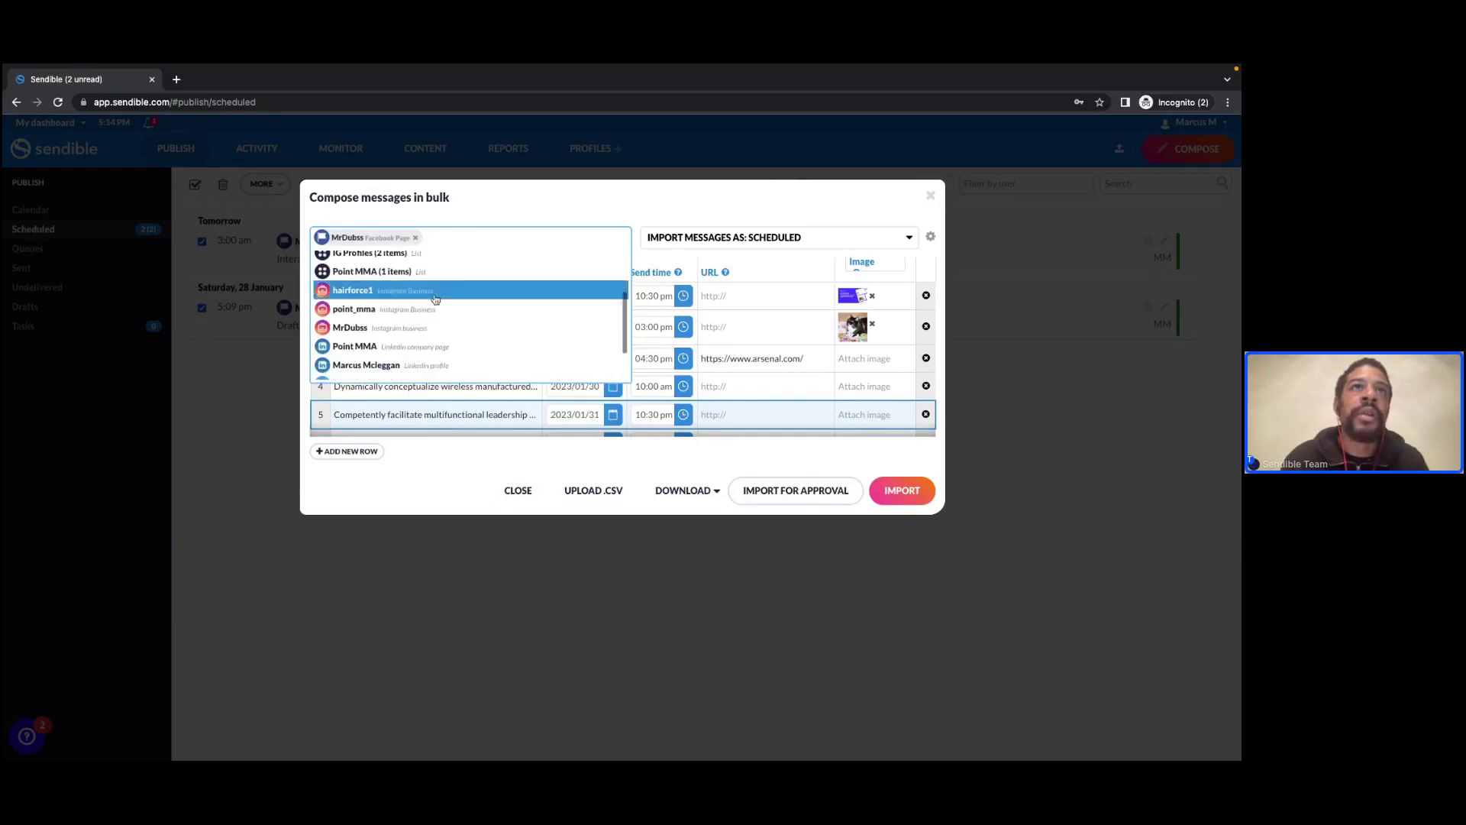
left_click(405, 326)
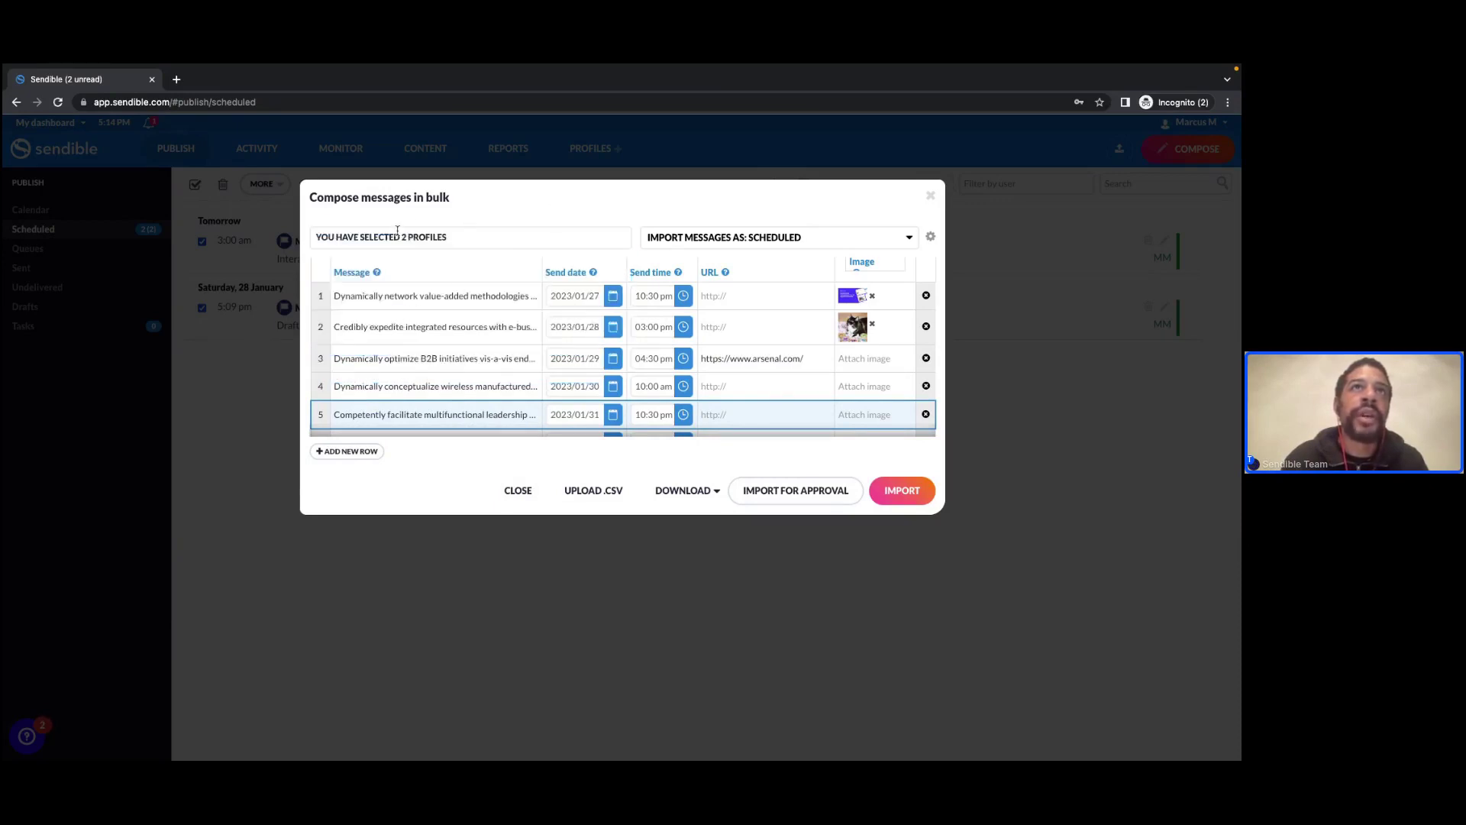
left_click(450, 239)
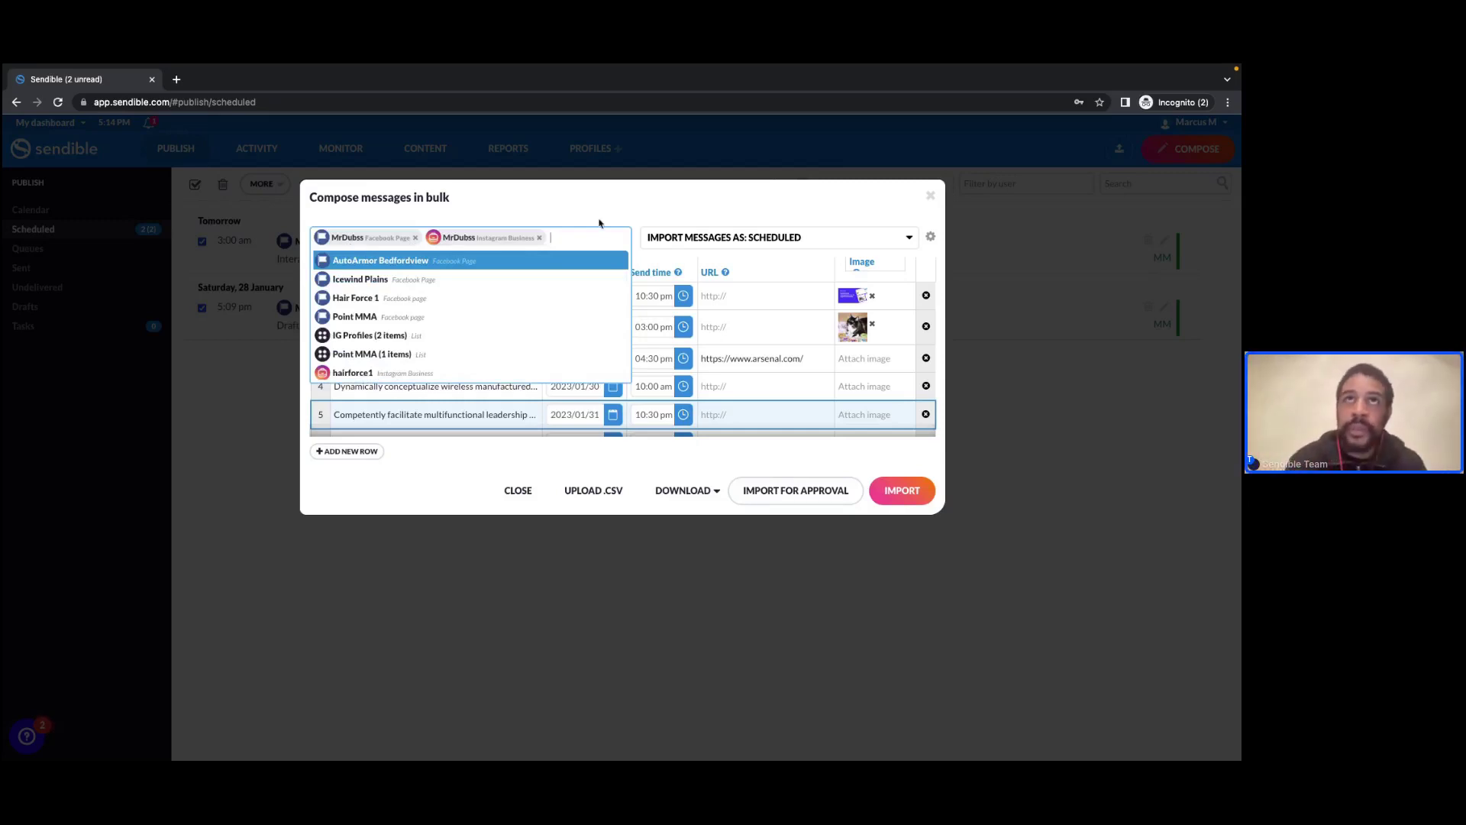
left_click(639, 205)
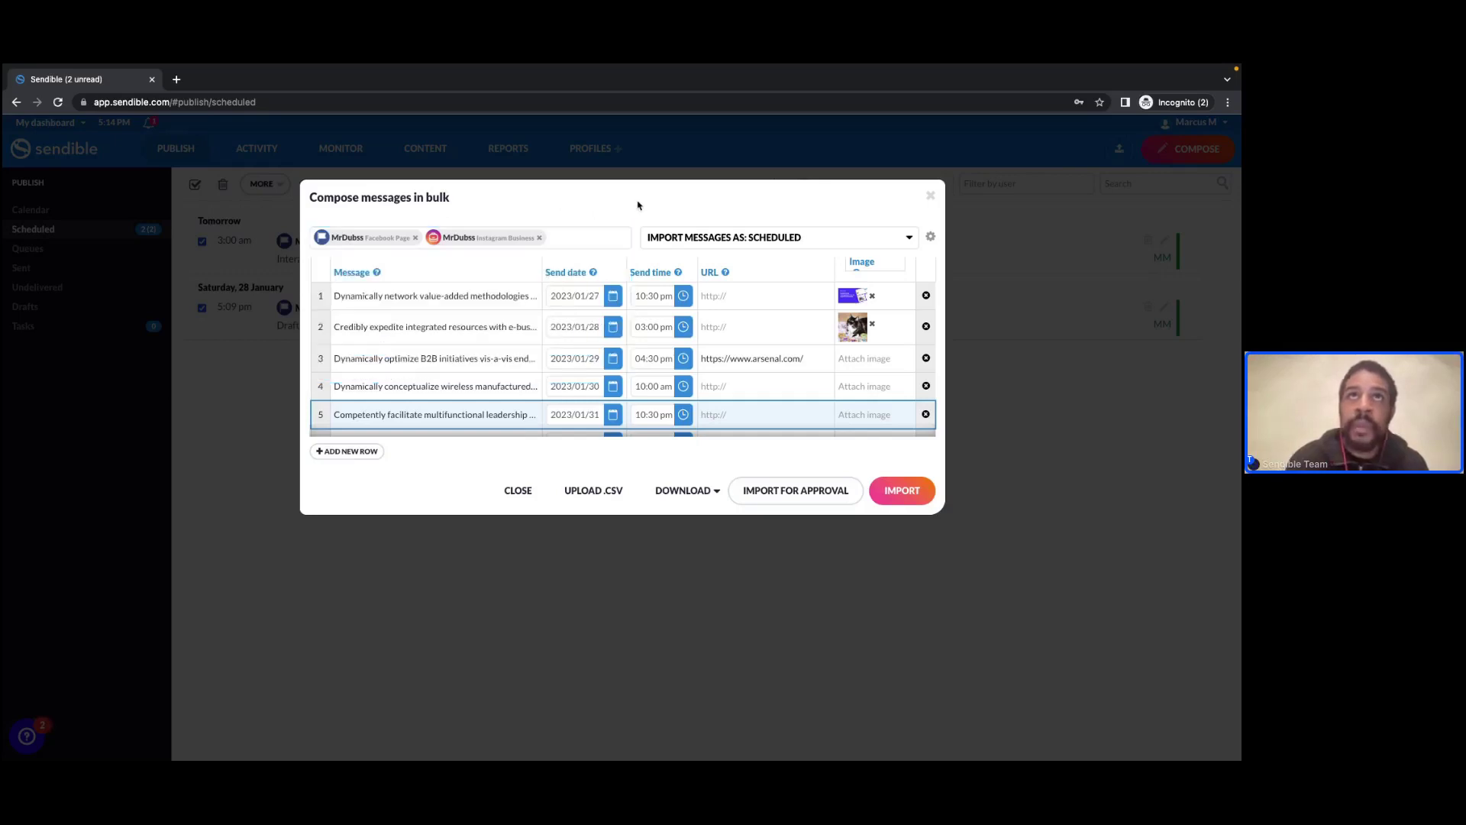
- Import the table's rows as scheduled messages, and refresh the scheduled list with all messages deselected
left_click(865, 369)
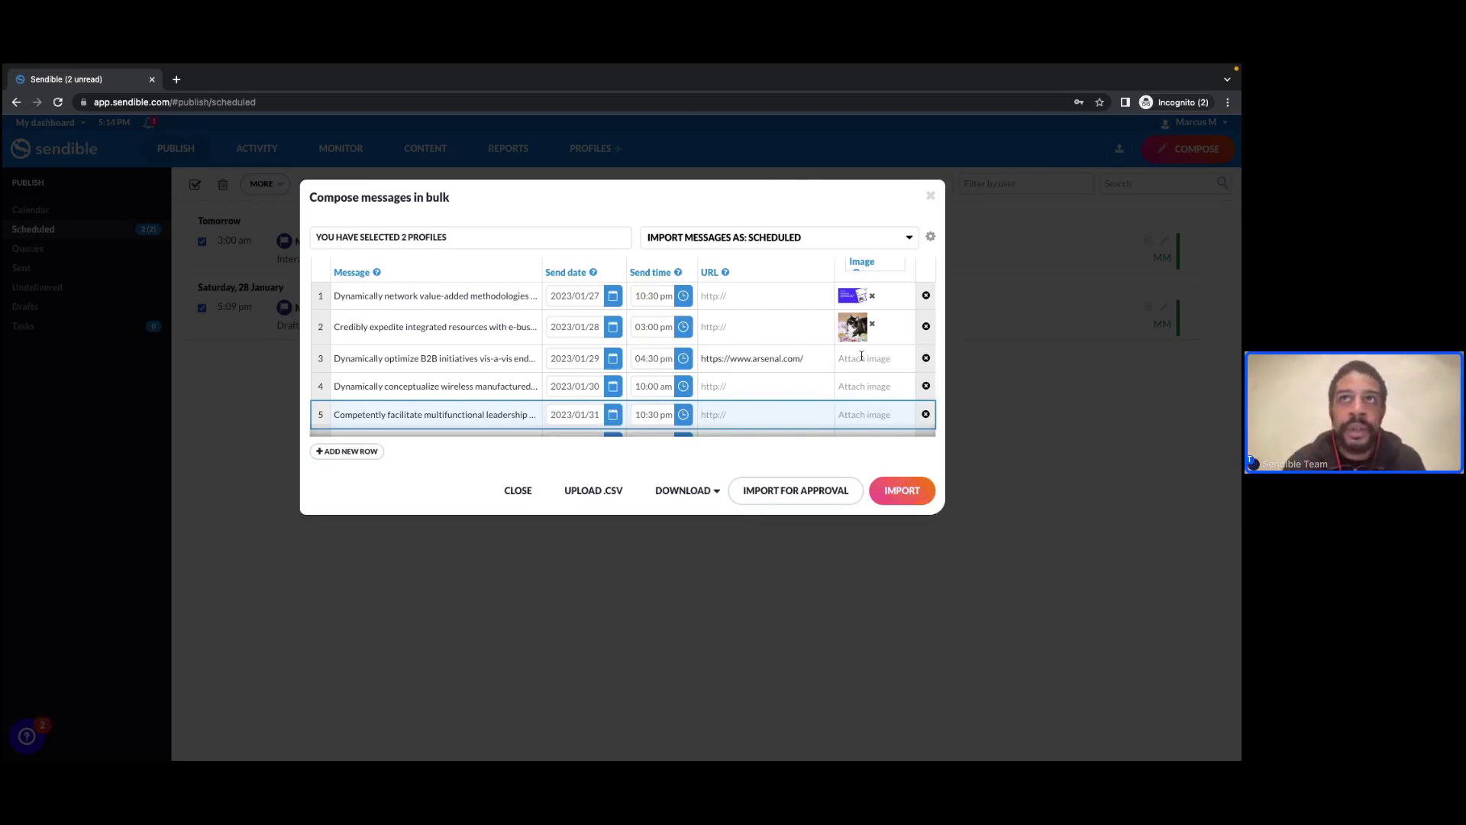
left_click(901, 492)
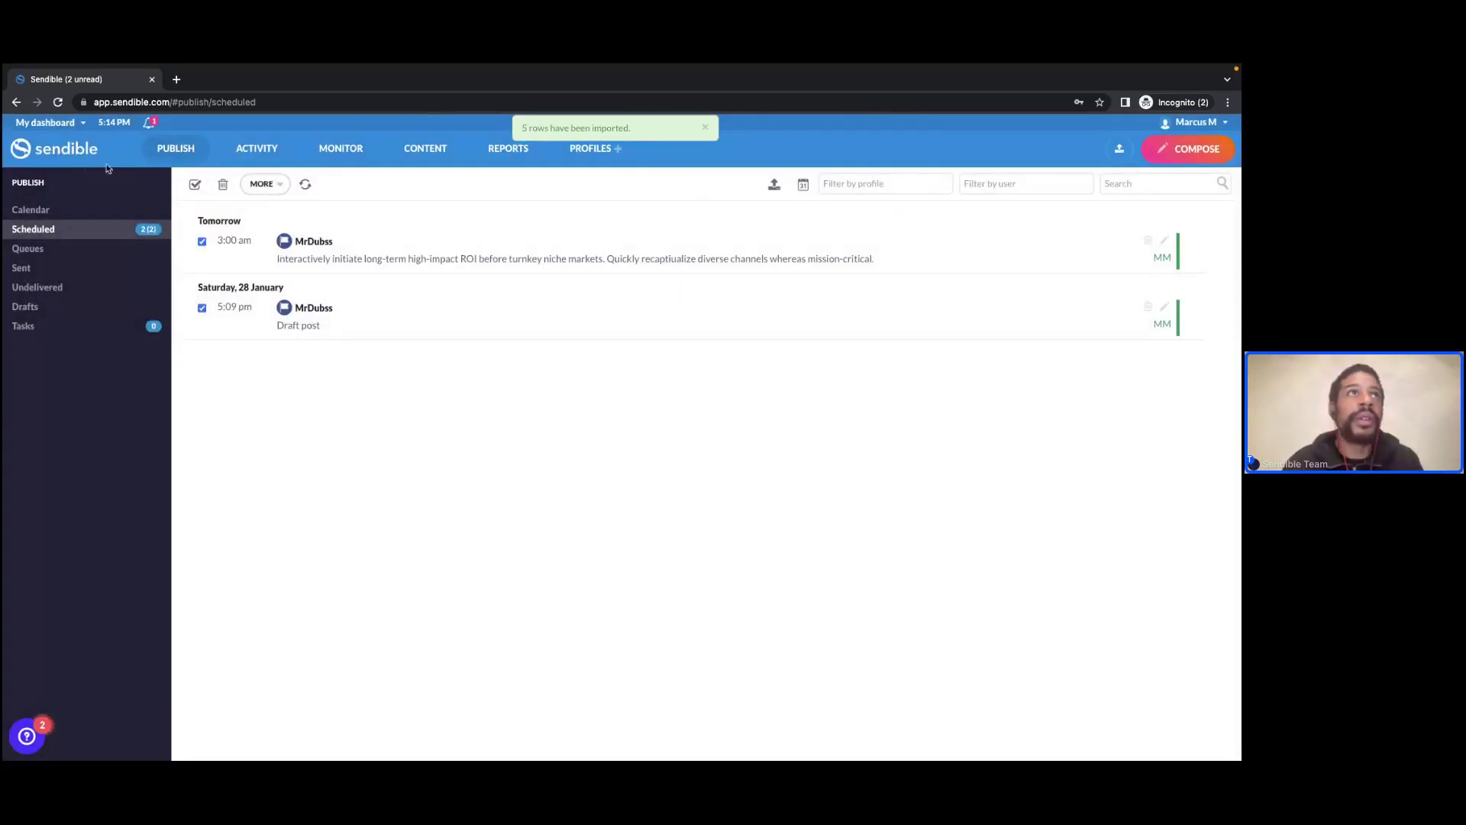
left_click(306, 184)
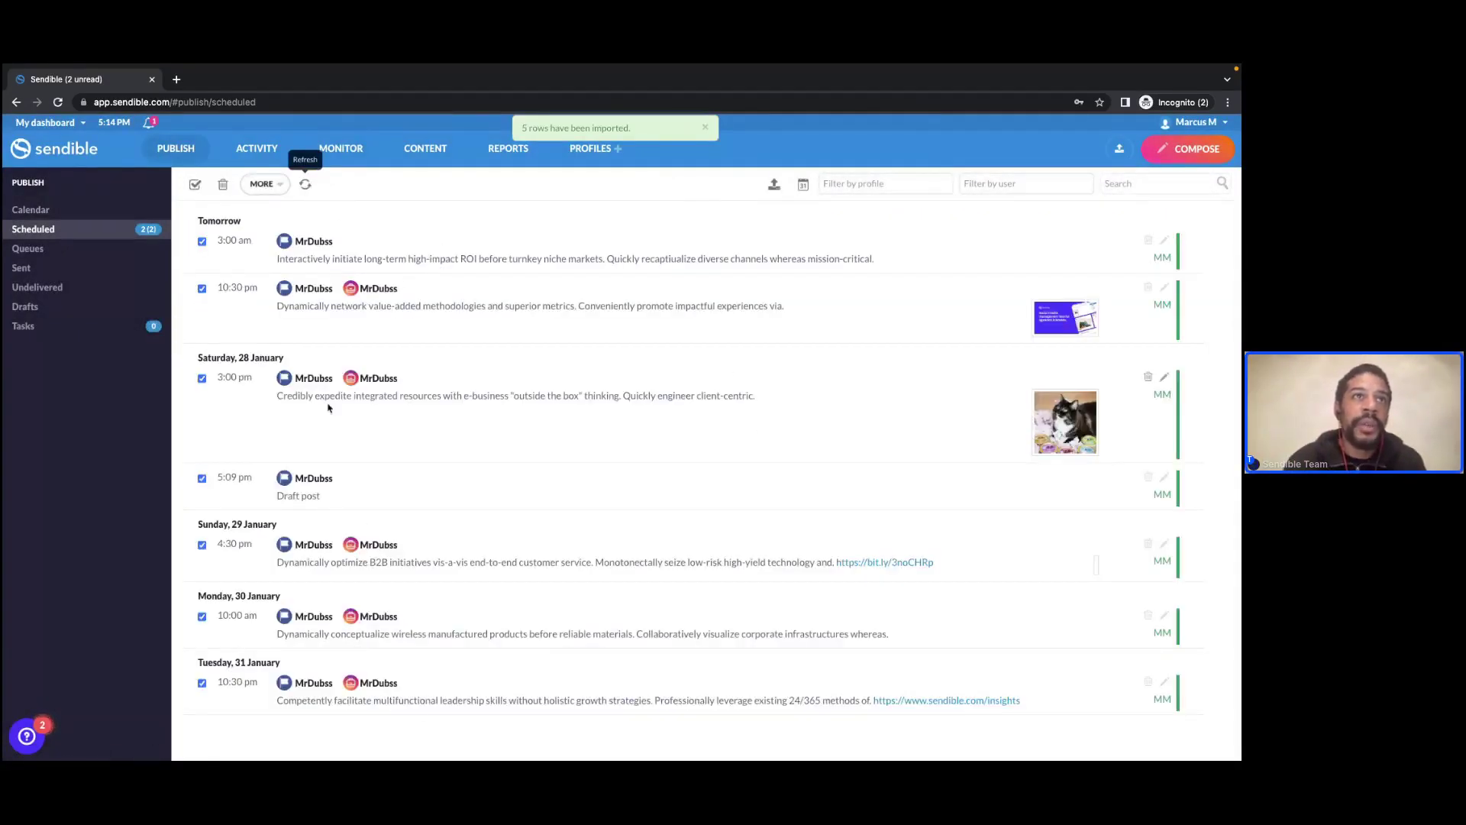
left_click(195, 184)
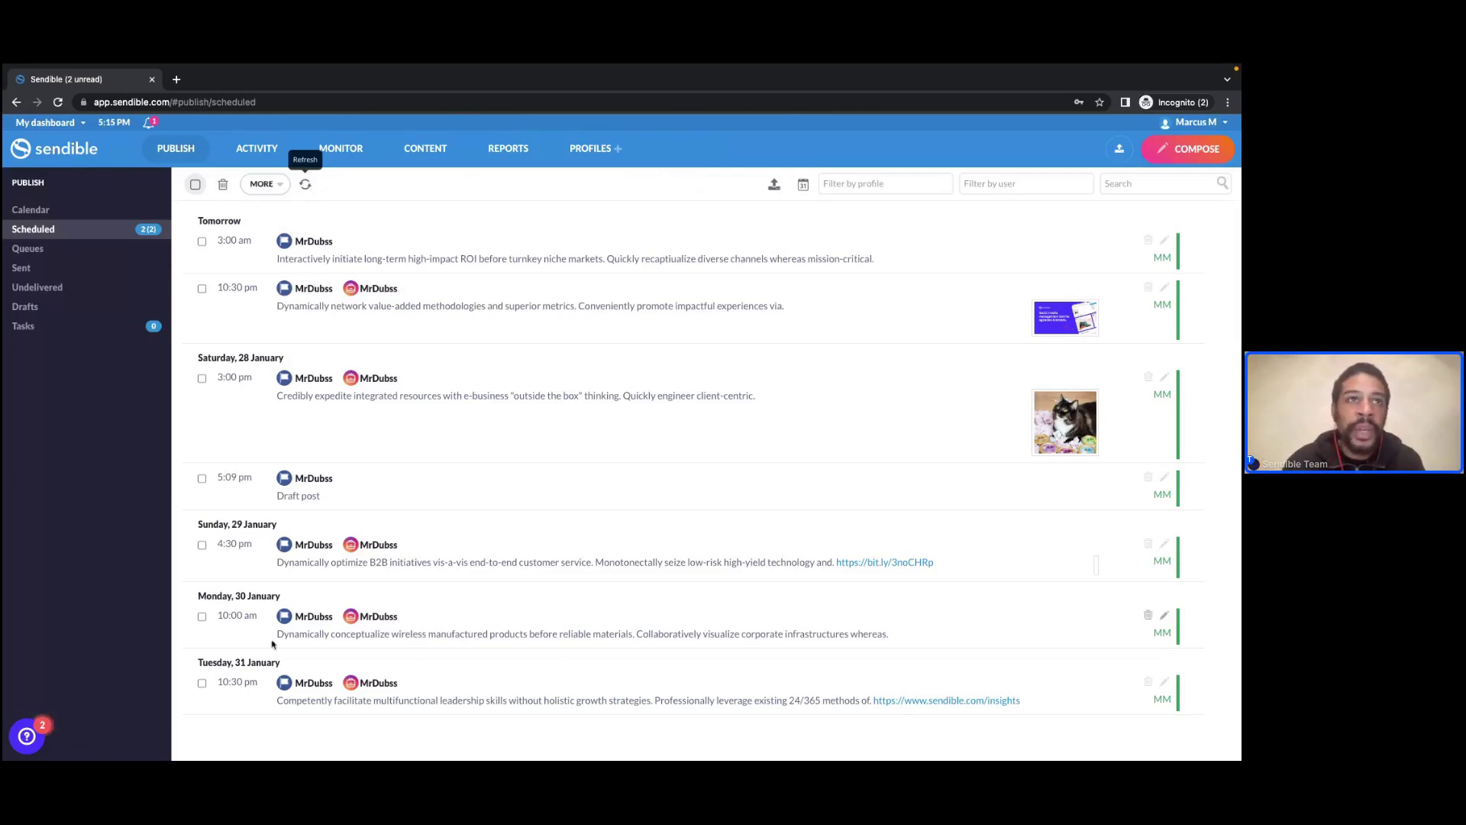
- Open the Monday, 30 January 10:00 am message to view its image and video attachment option, and close it without changes
left_click_drag(419, 621, 296, 620)
left_click(296, 621)
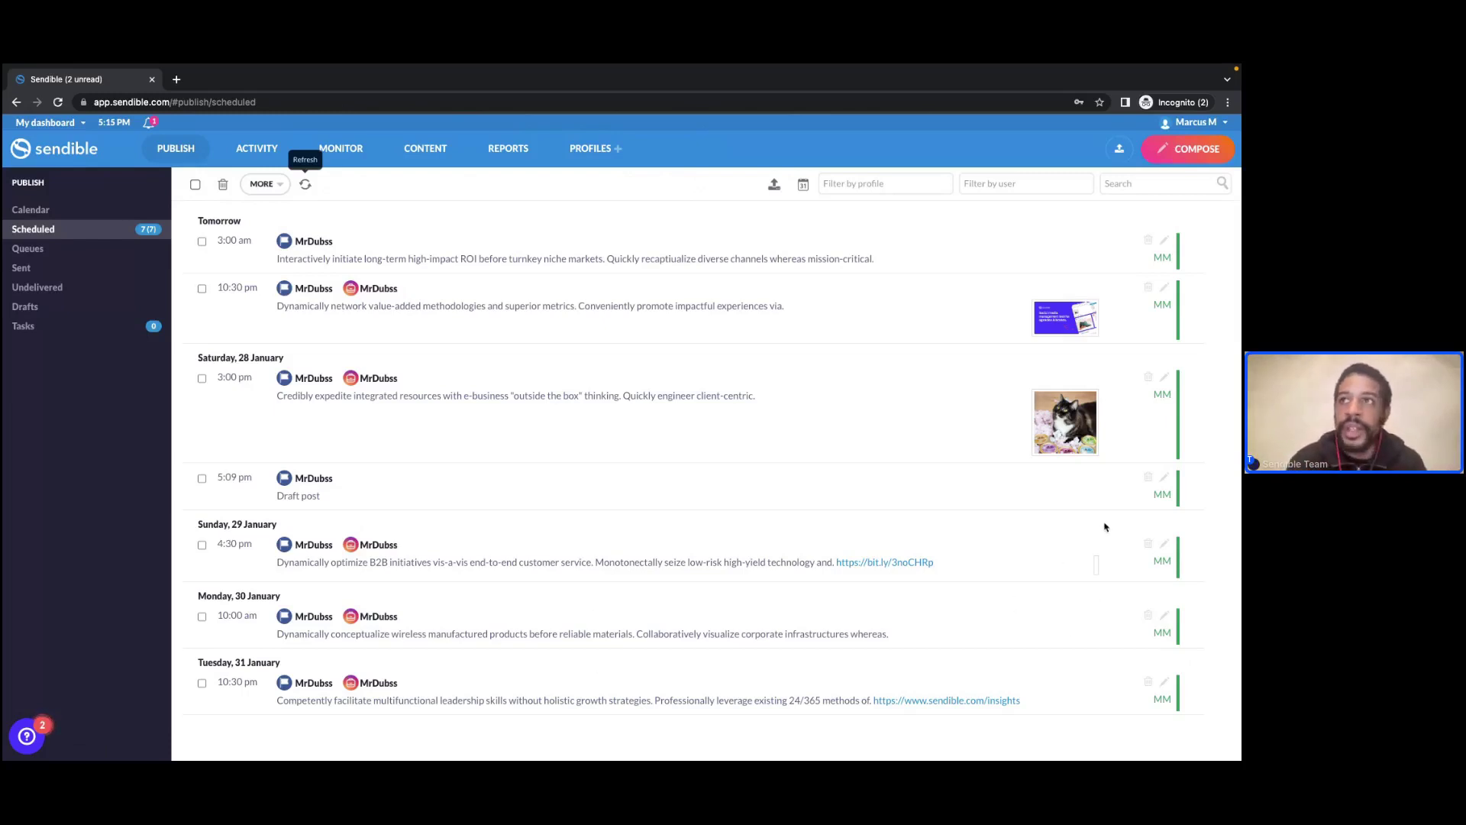
left_click(1163, 617)
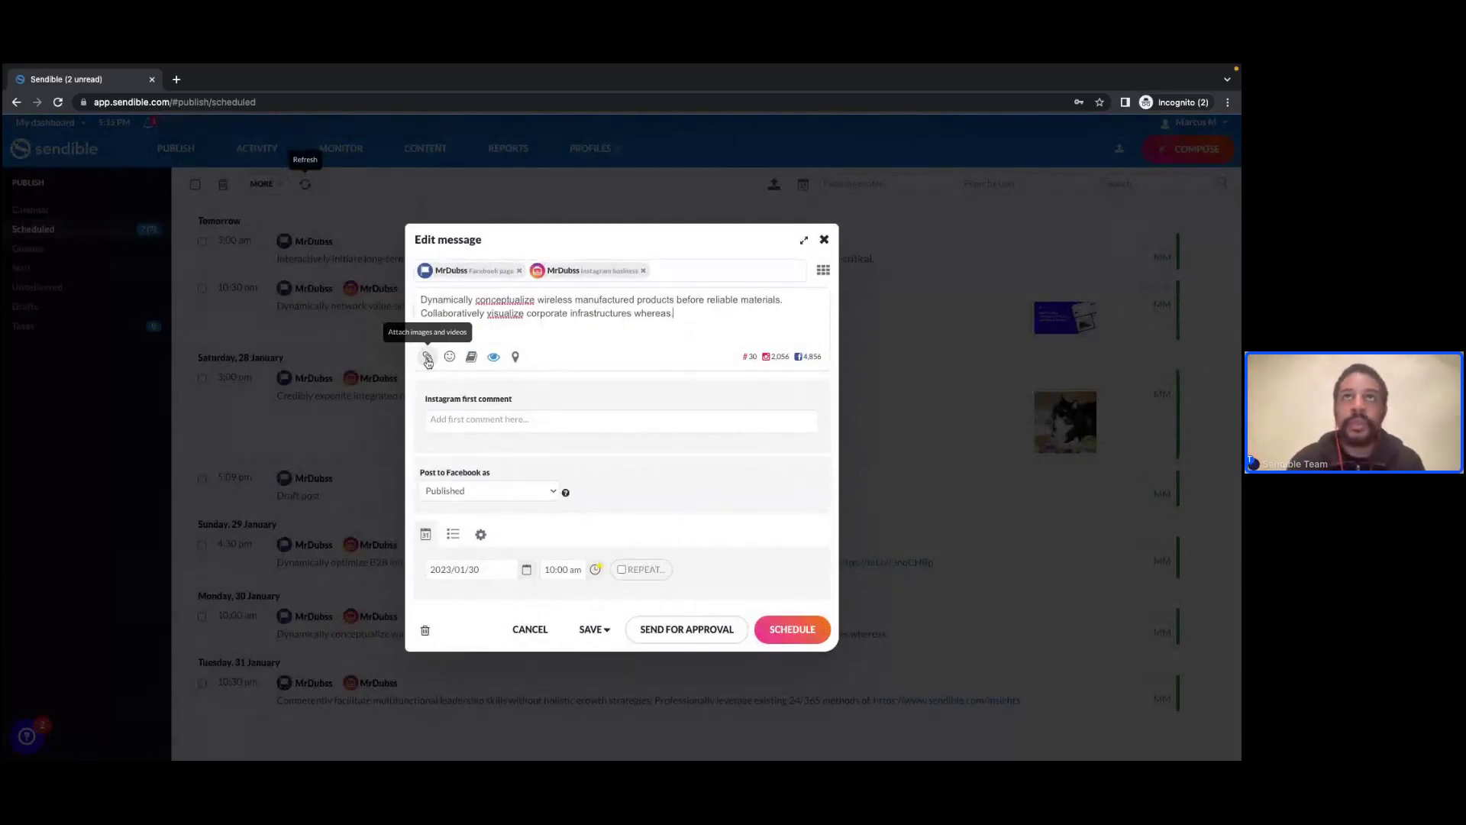
left_click(825, 242)
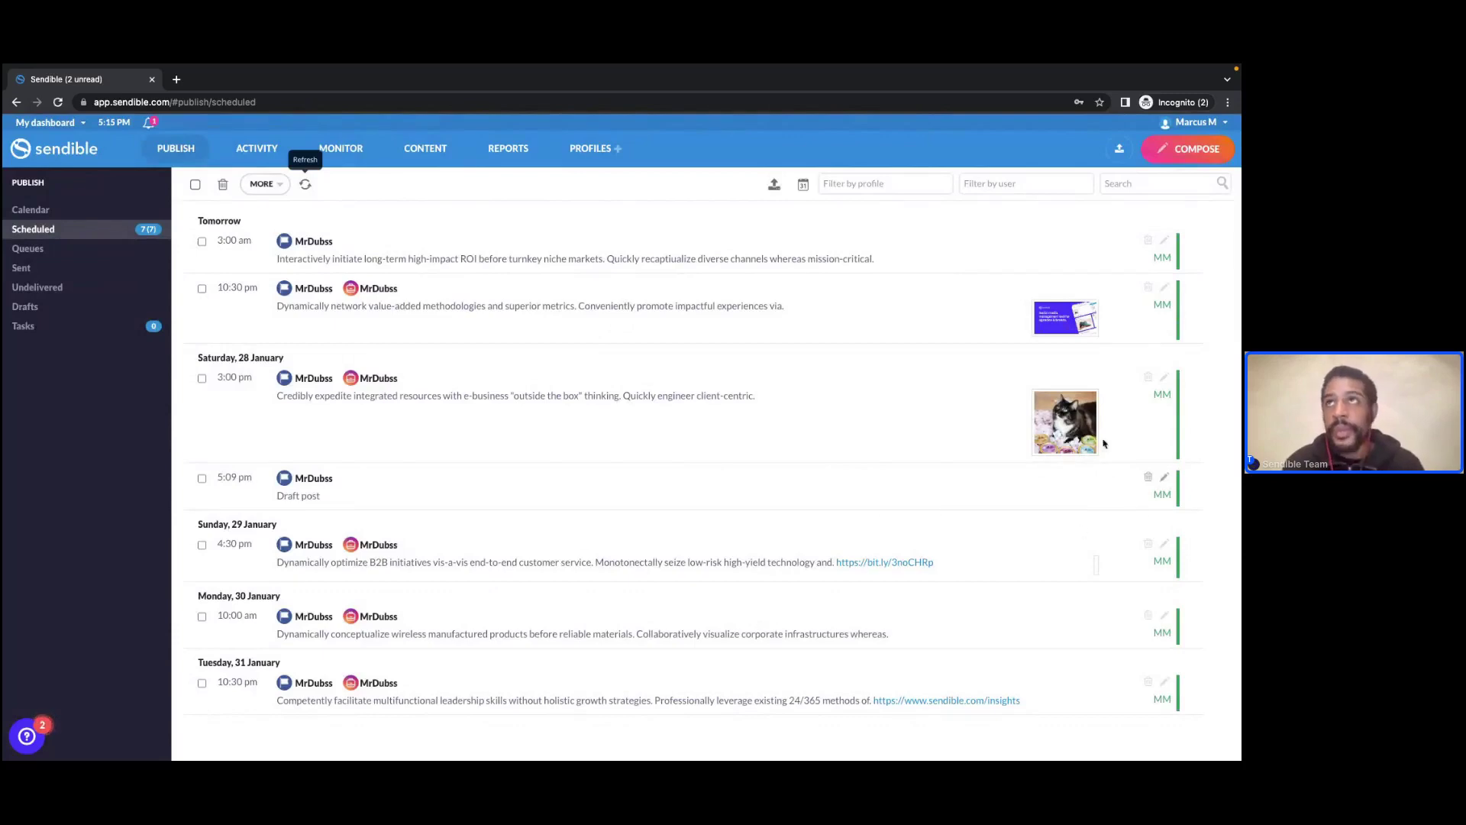
- Upload messages (69).csv into a new bulk compose table, choosing the date format for its send dates
left_click(1115, 154)
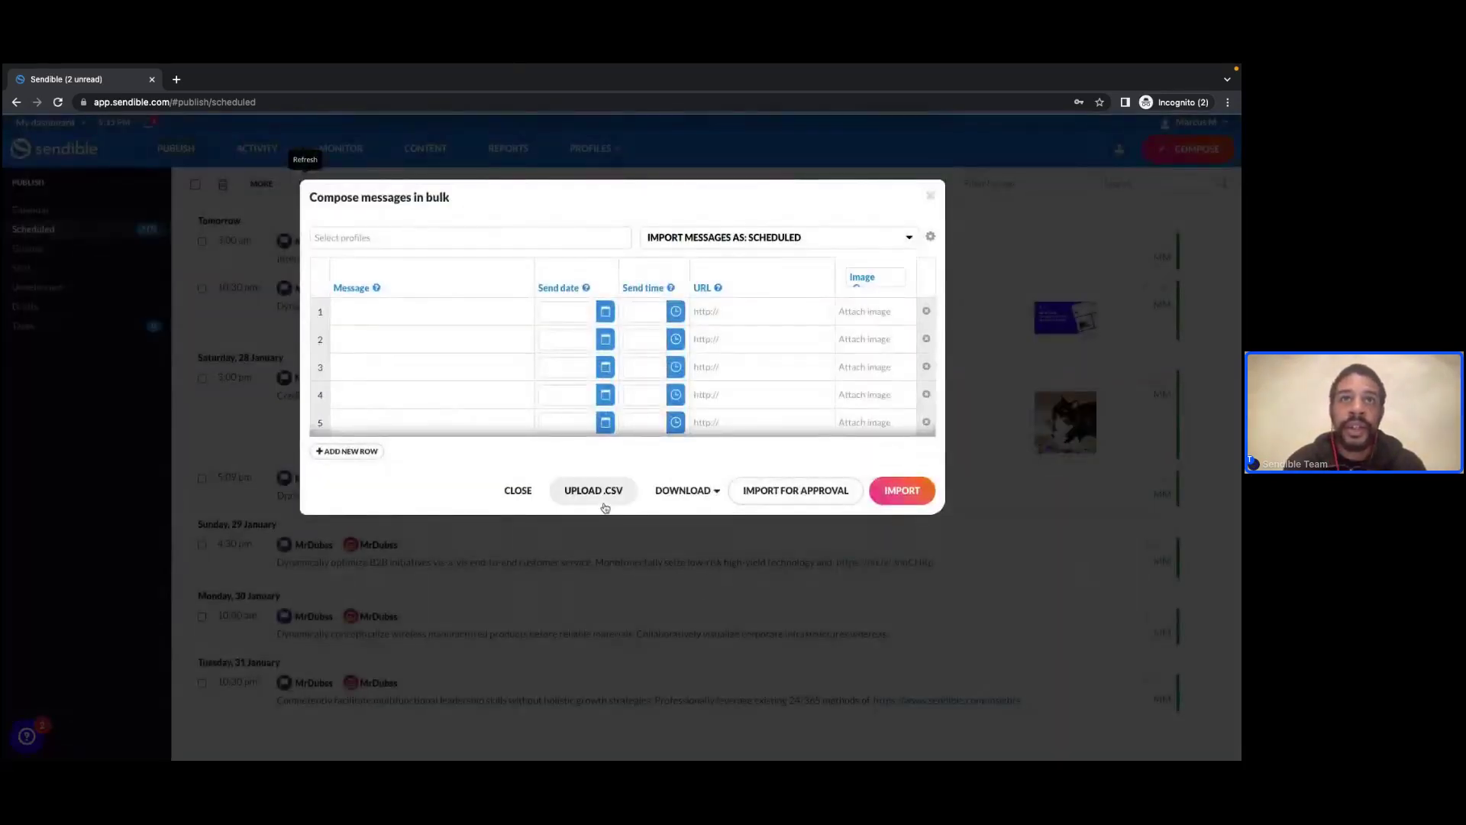
left_click(602, 491)
left_click(408, 373)
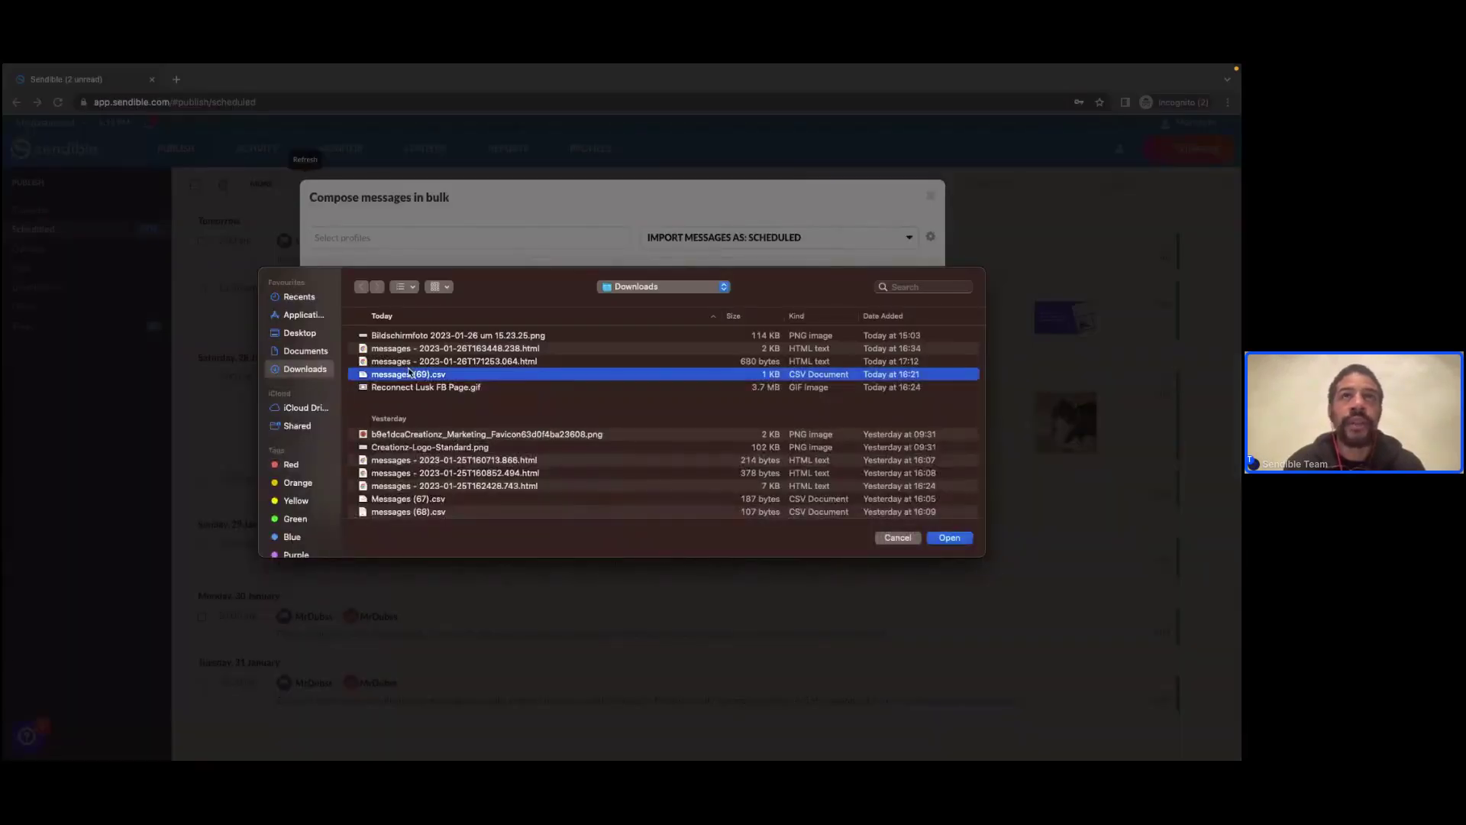
left_click(950, 540)
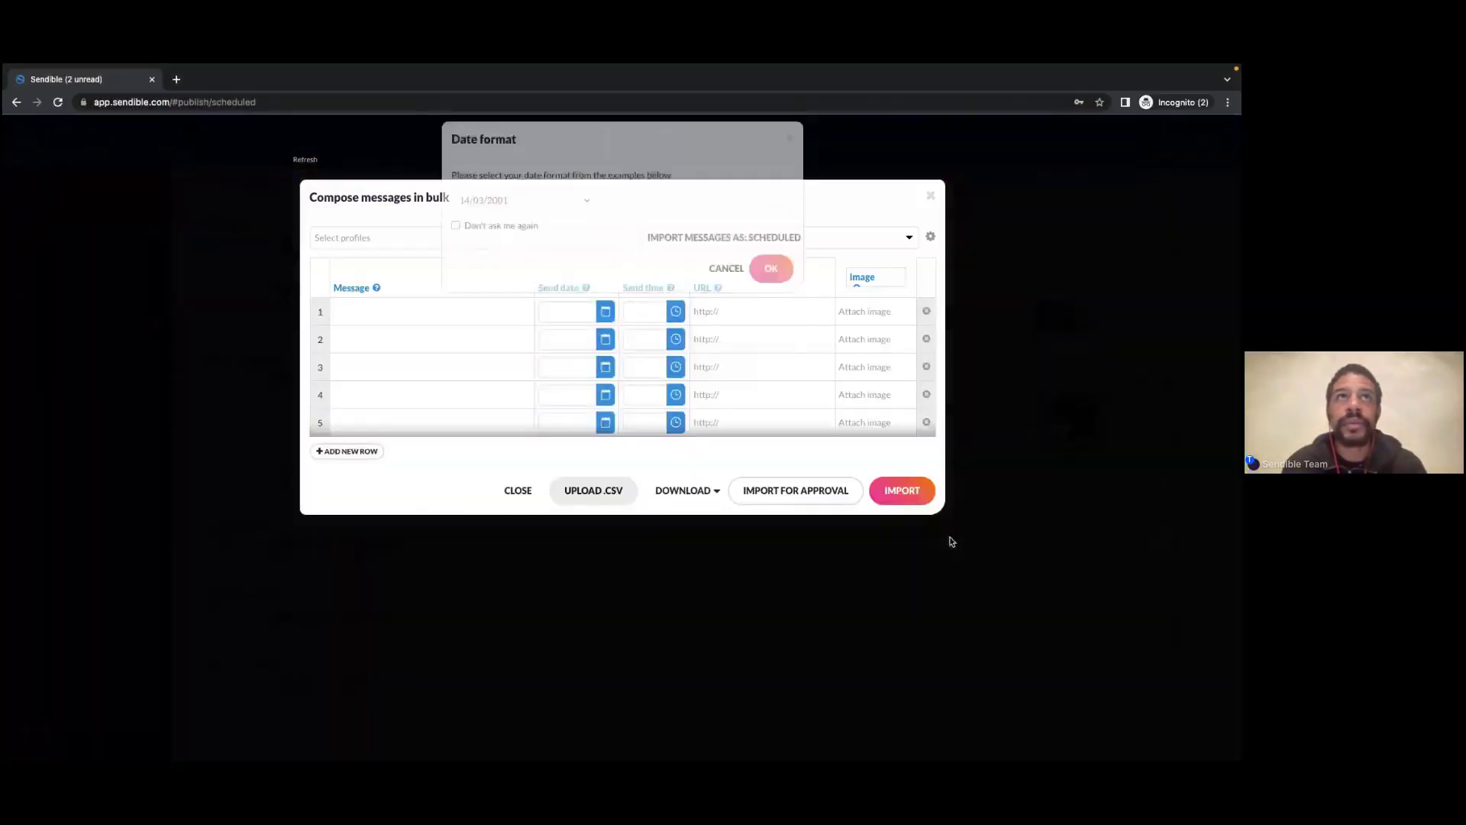
left_click(561, 257)
left_click(518, 287)
left_click(771, 326)
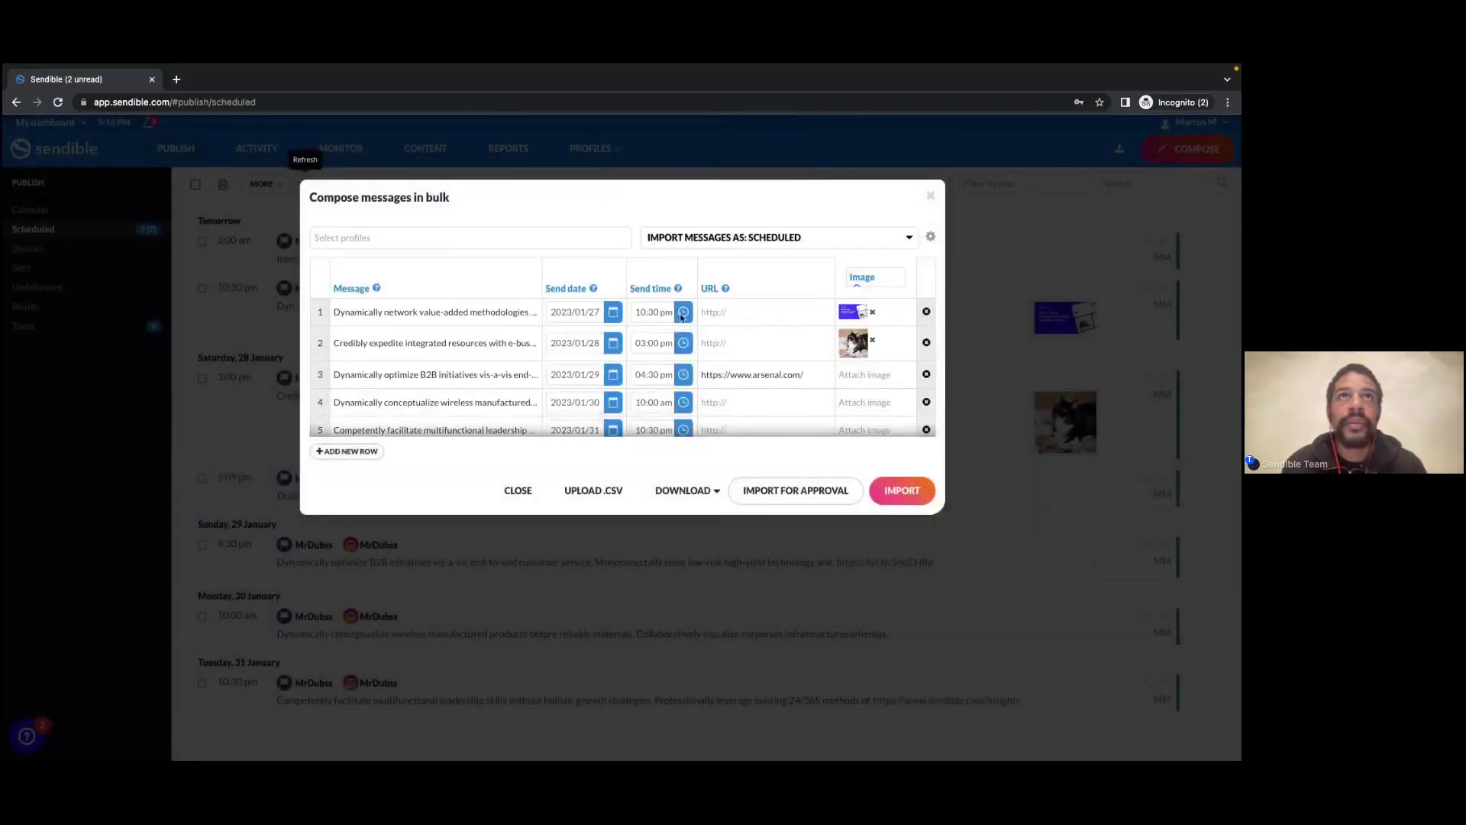
- Select the Point MMA Facebook page as the destination profile for the bulk messages
left_click(552, 238)
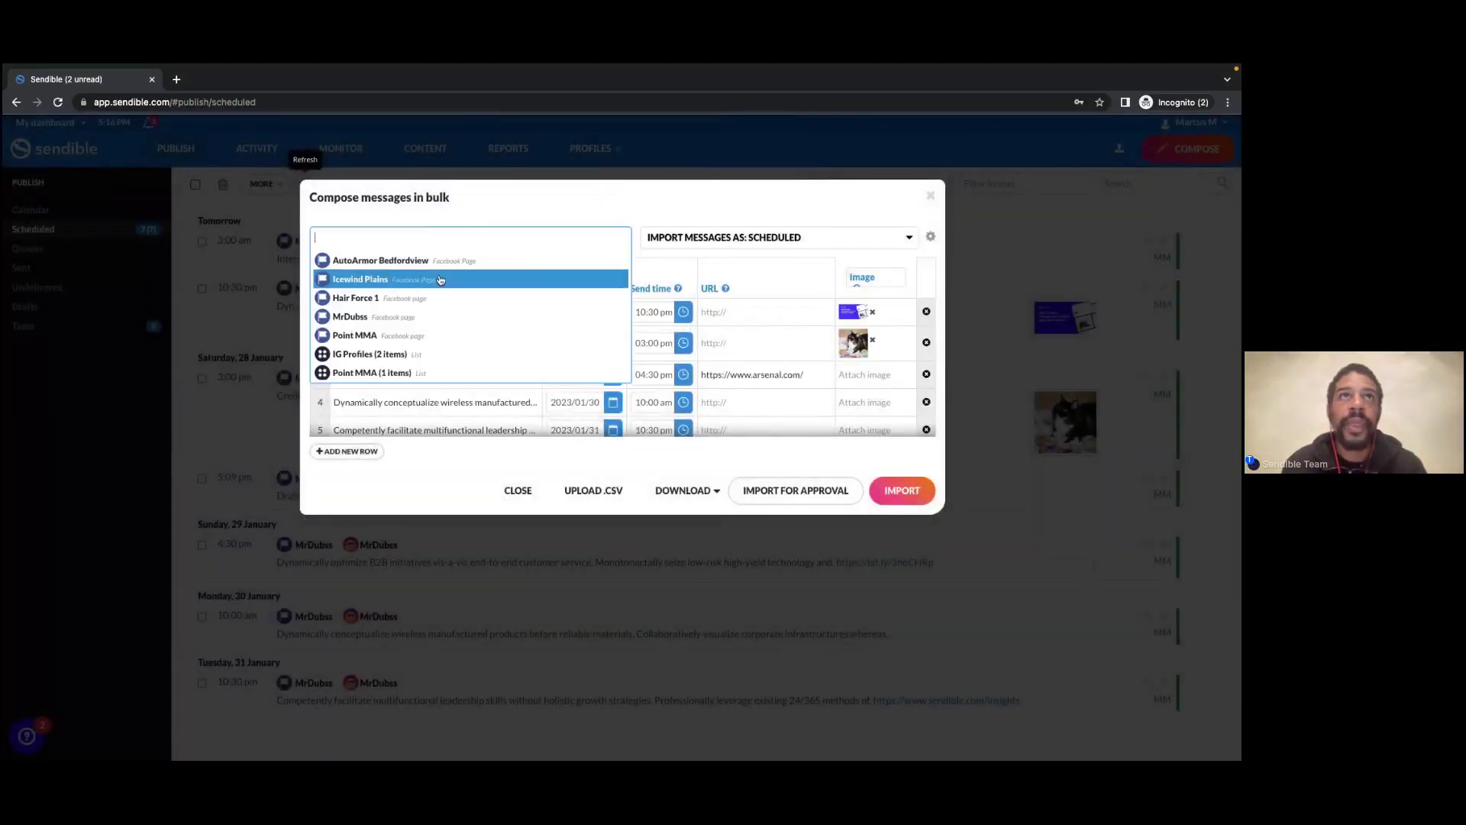
left_click(403, 334)
left_click(603, 188)
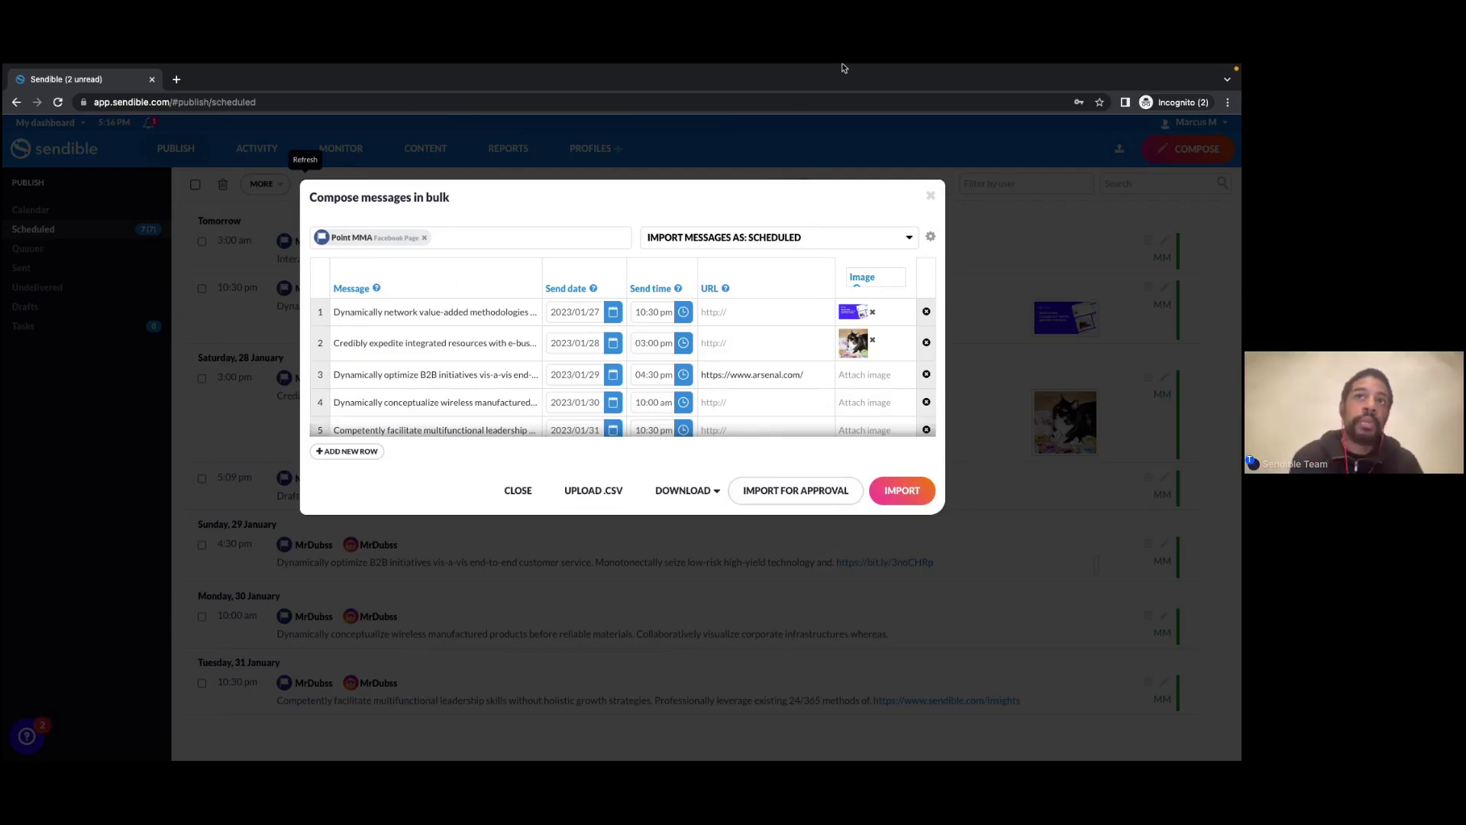
- Import the rows for approval, choosing the account owner as approver with the note "Please see the five posts ready to go live."
left_click(744, 496)
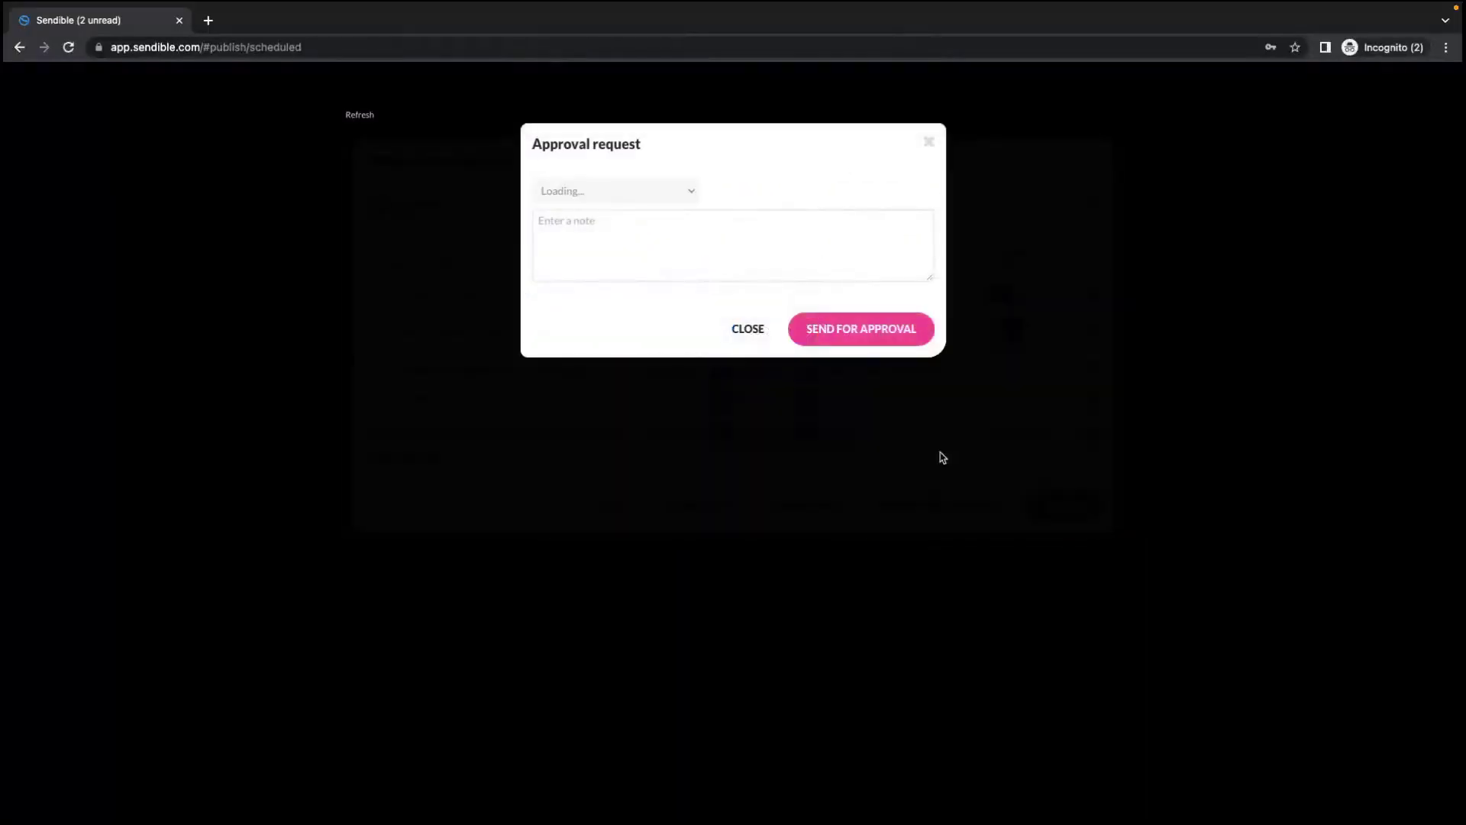
left_click(692, 193)
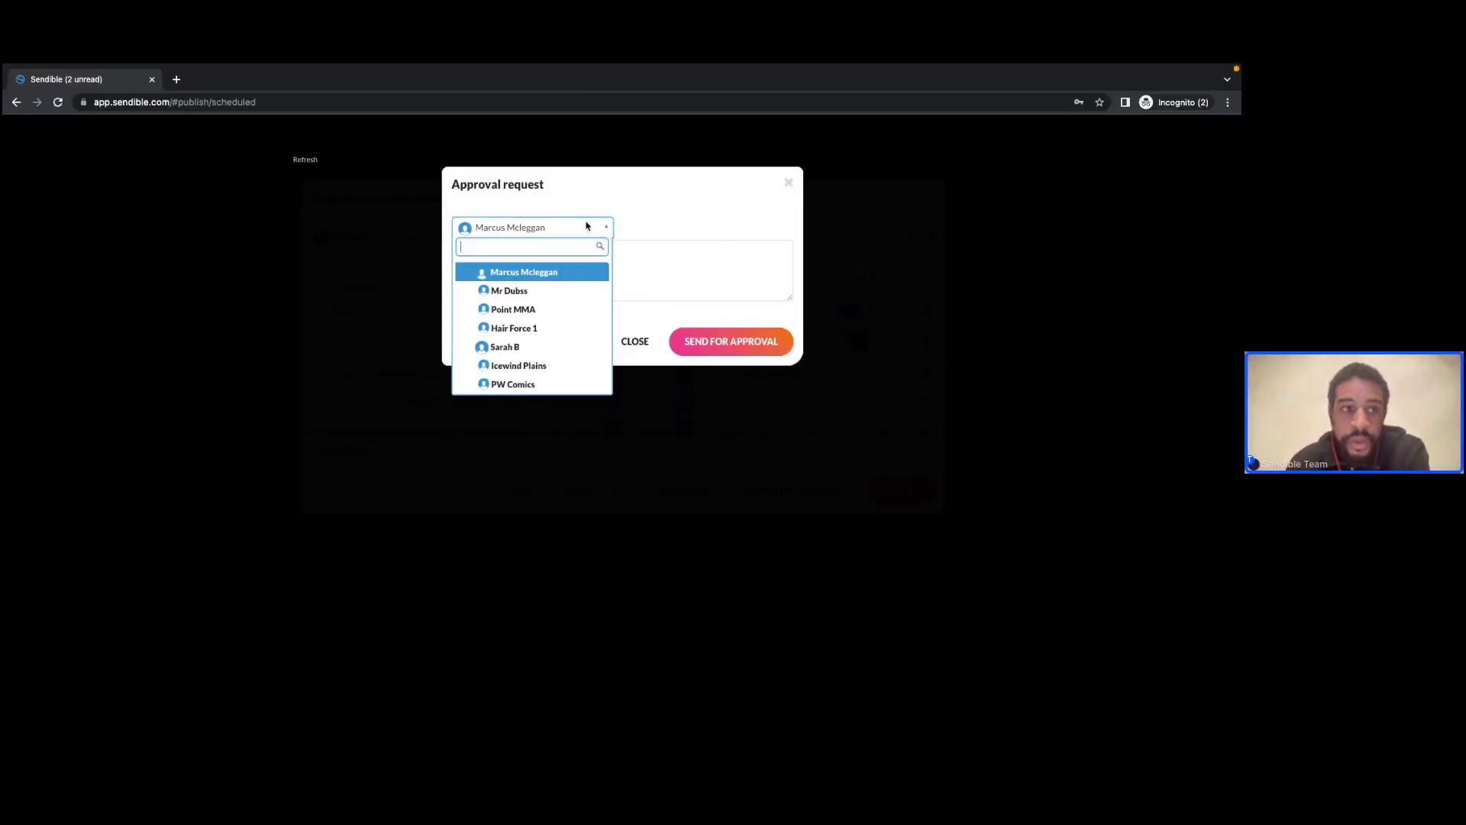
left_click(540, 272)
left_click(541, 272)
type("Please see the five")
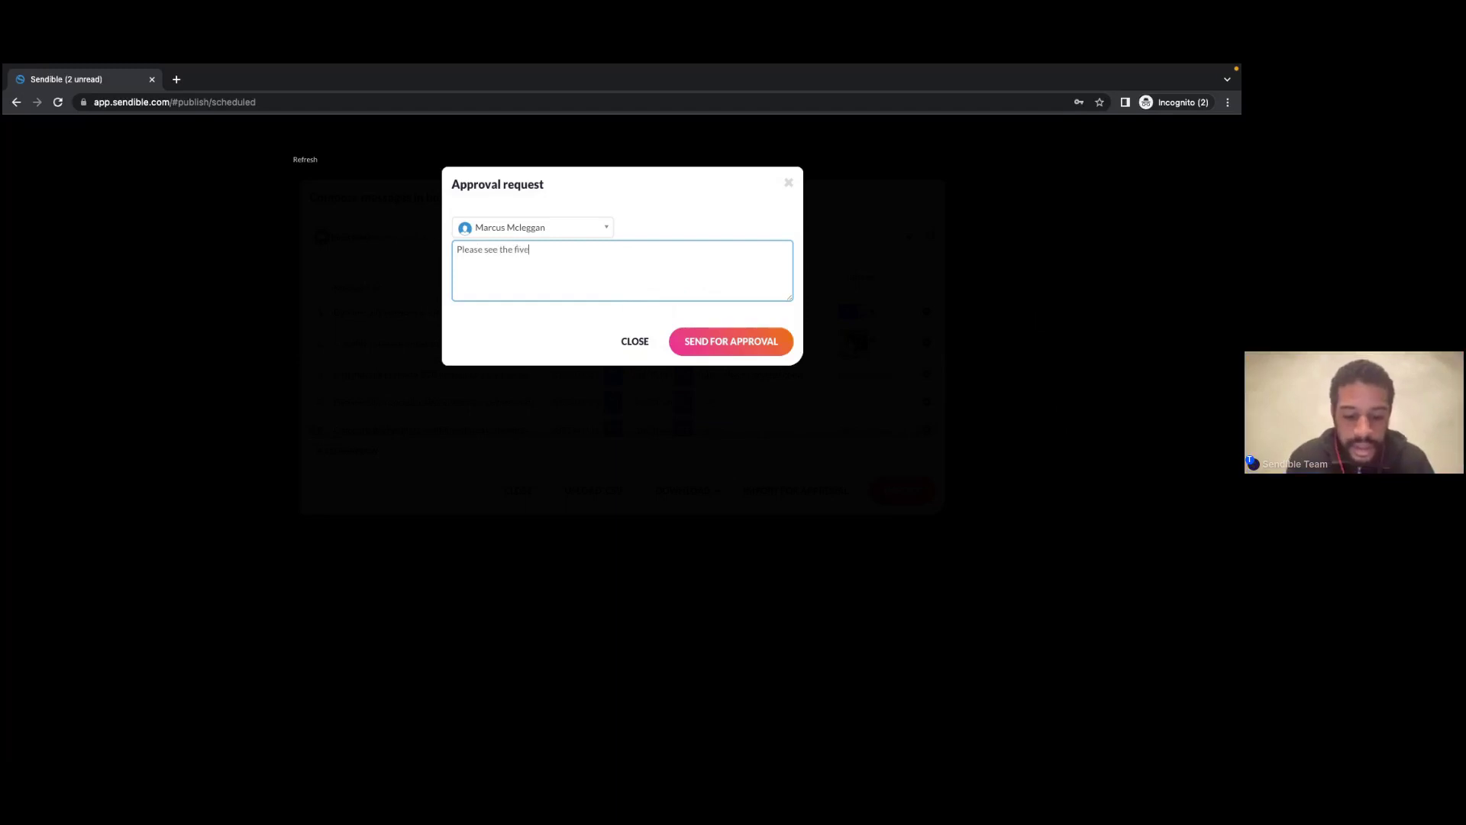
type(" posts ready")
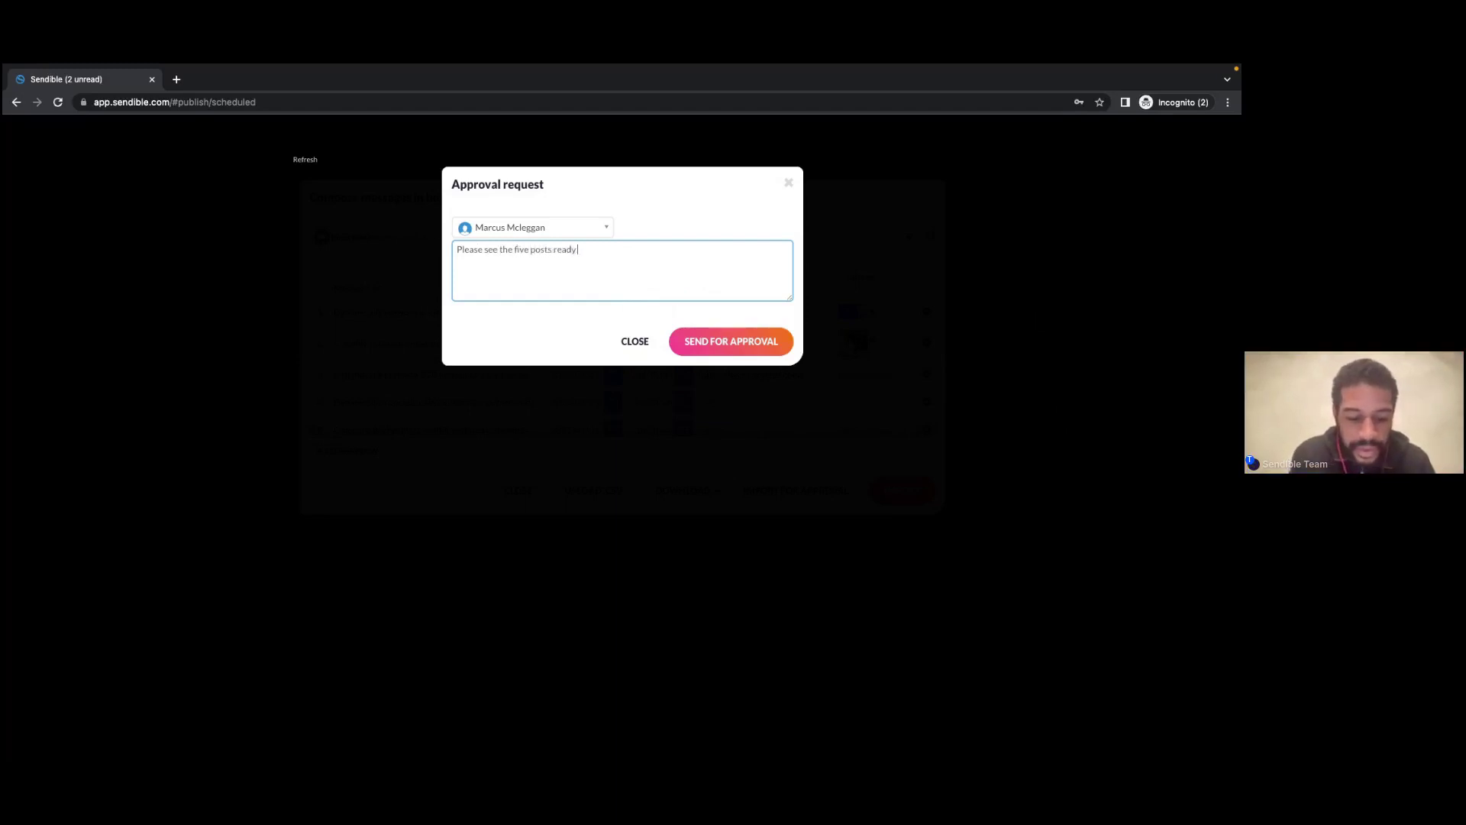
type(" to go live")
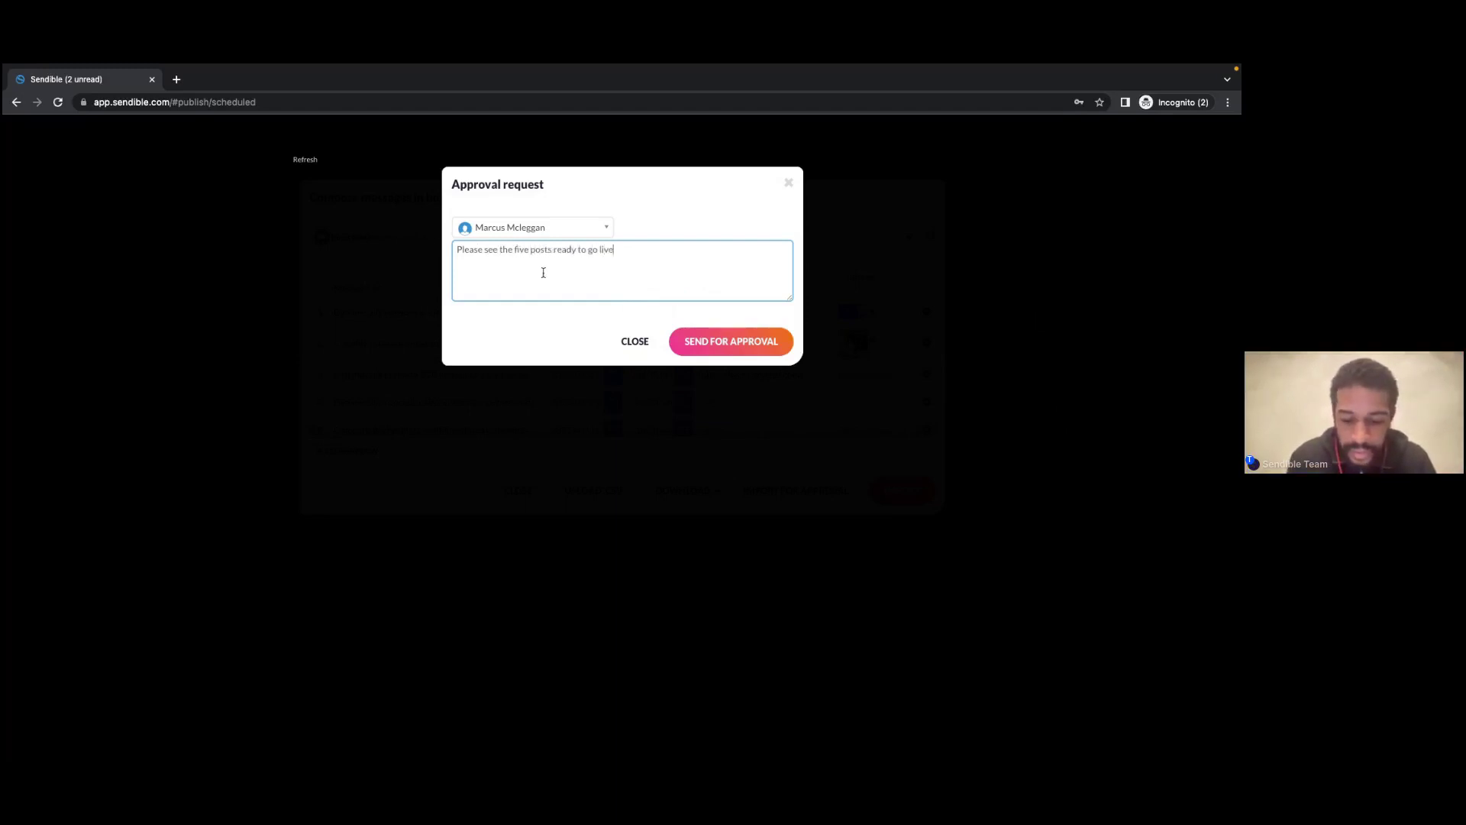
type(".")
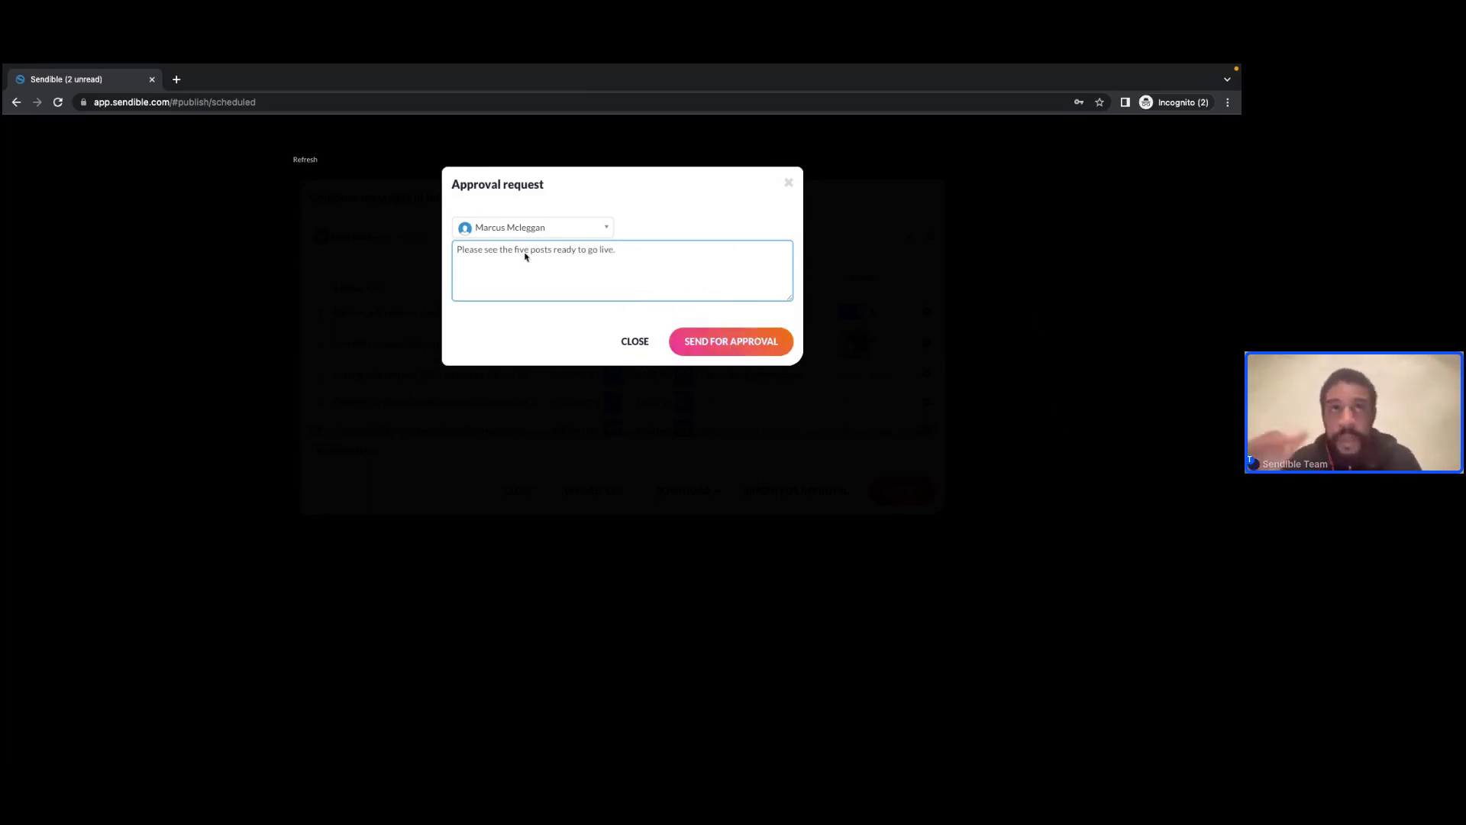
left_click(710, 342)
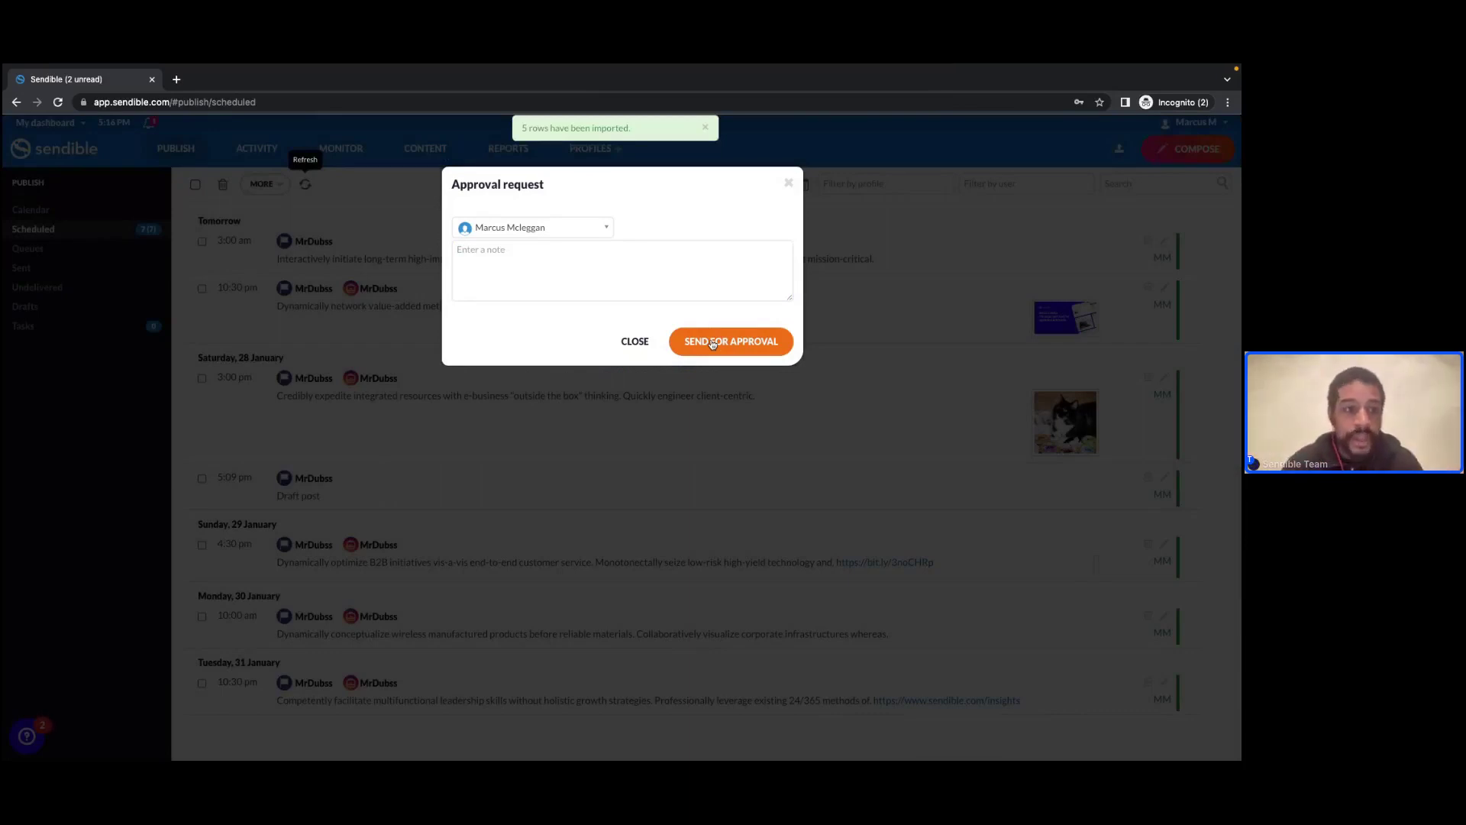
left_click(633, 341)
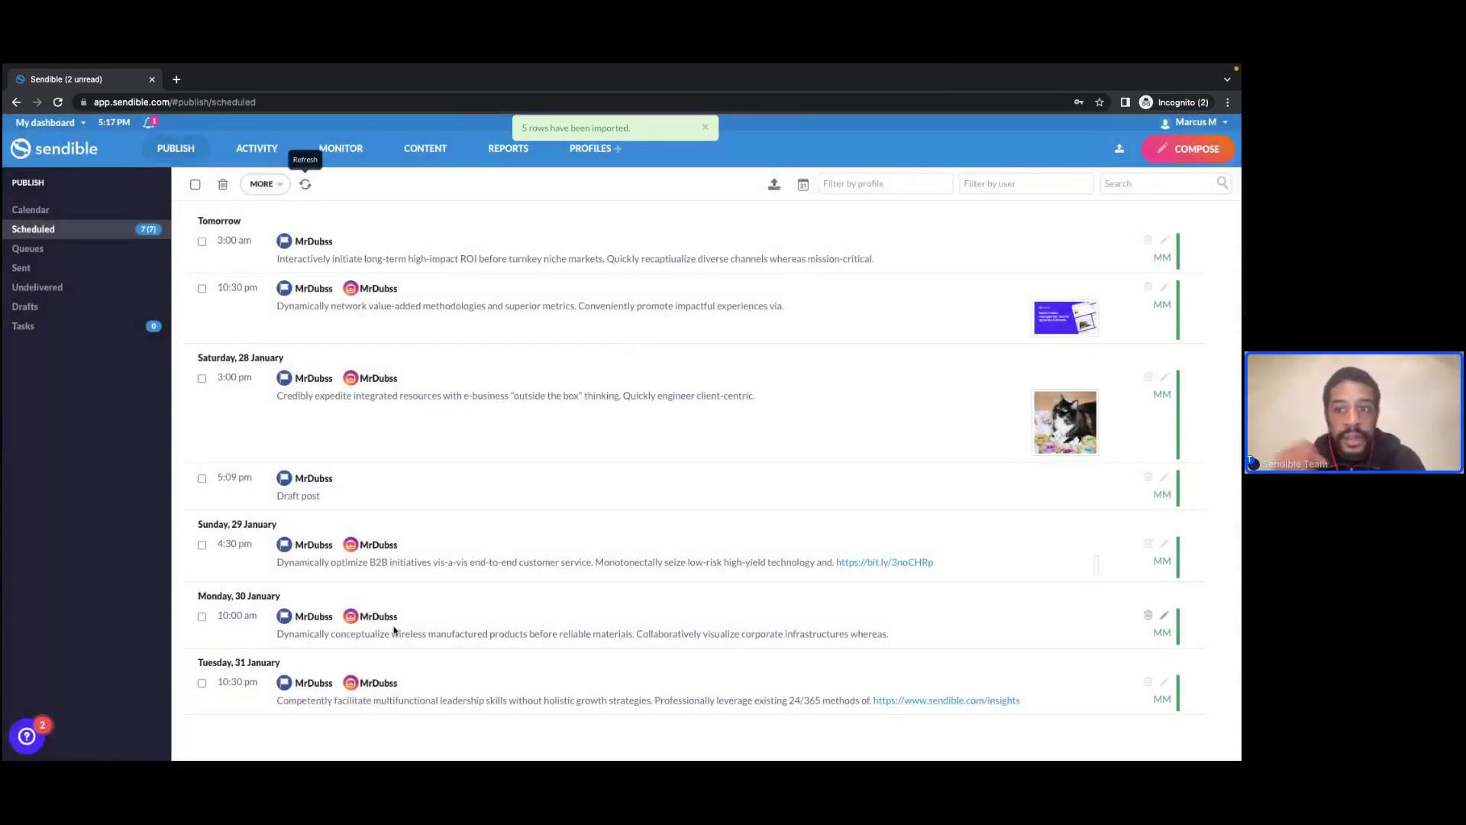
- Open the approval tasks from the notifications and examine the Point MMA posts, their schedules and the attached note
left_click(150, 126)
left_click(238, 229)
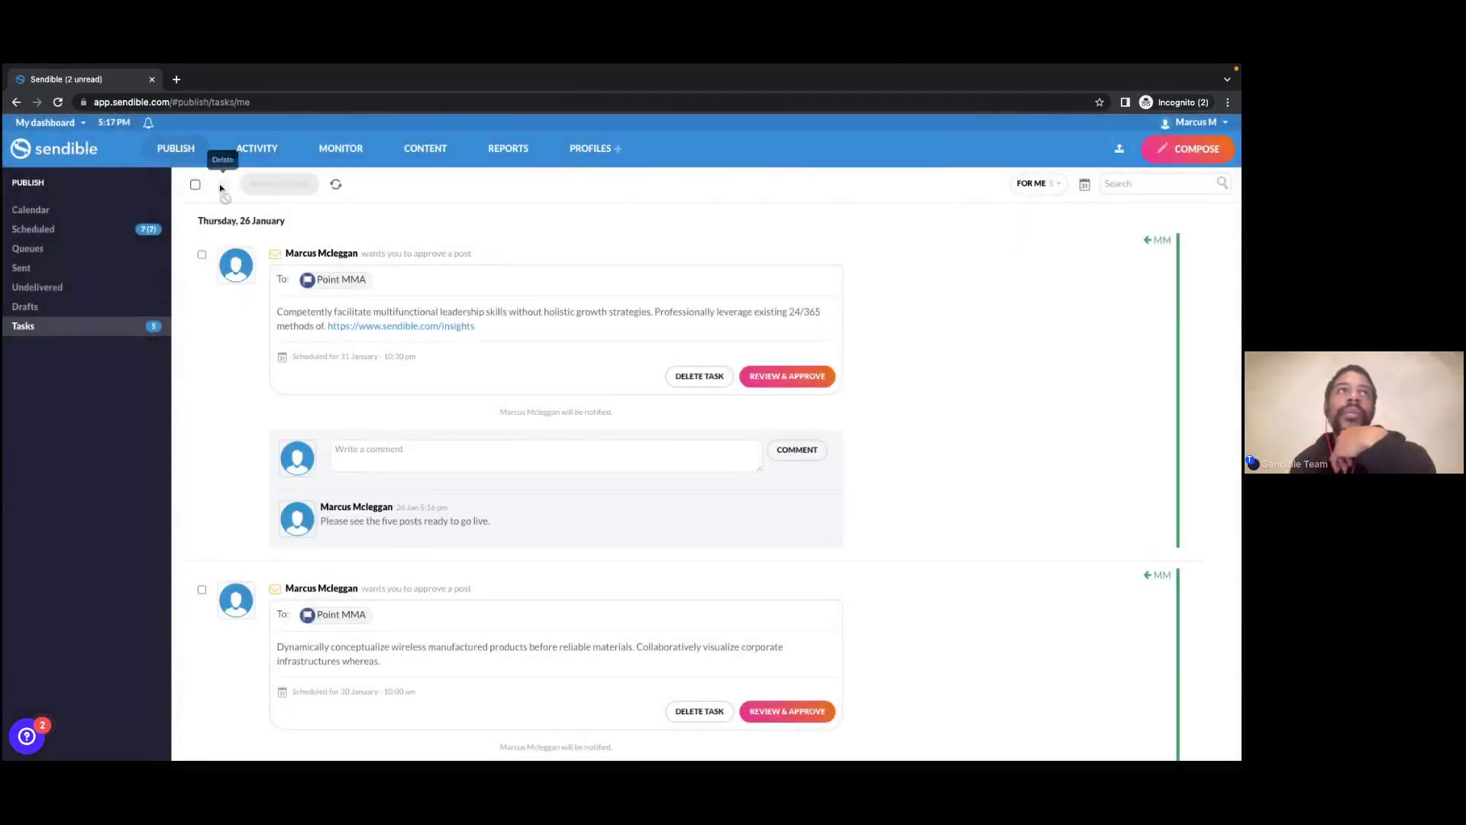
mouse_move(149, 142)
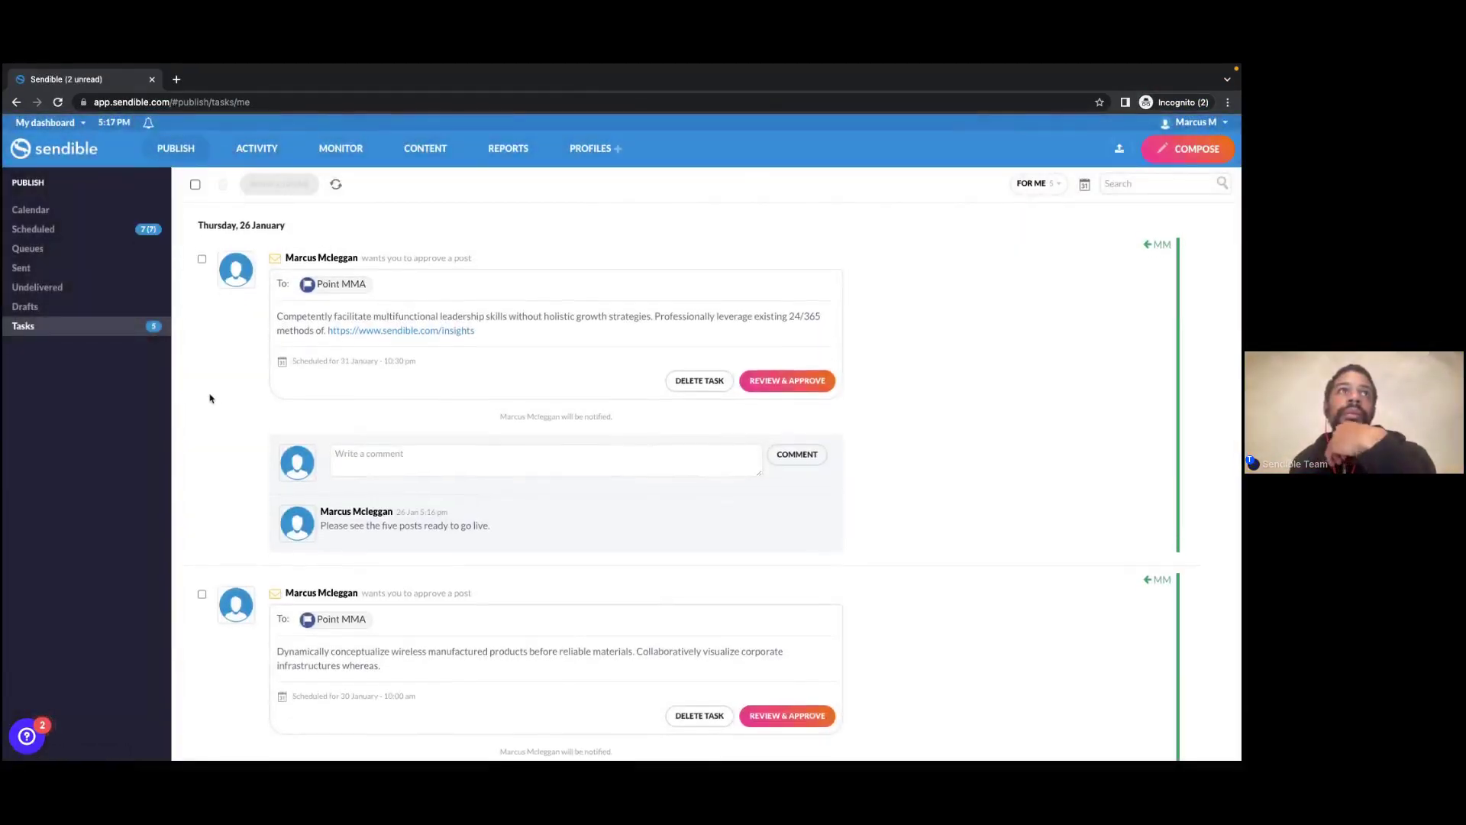
scroll(255, 394, "down", 2)
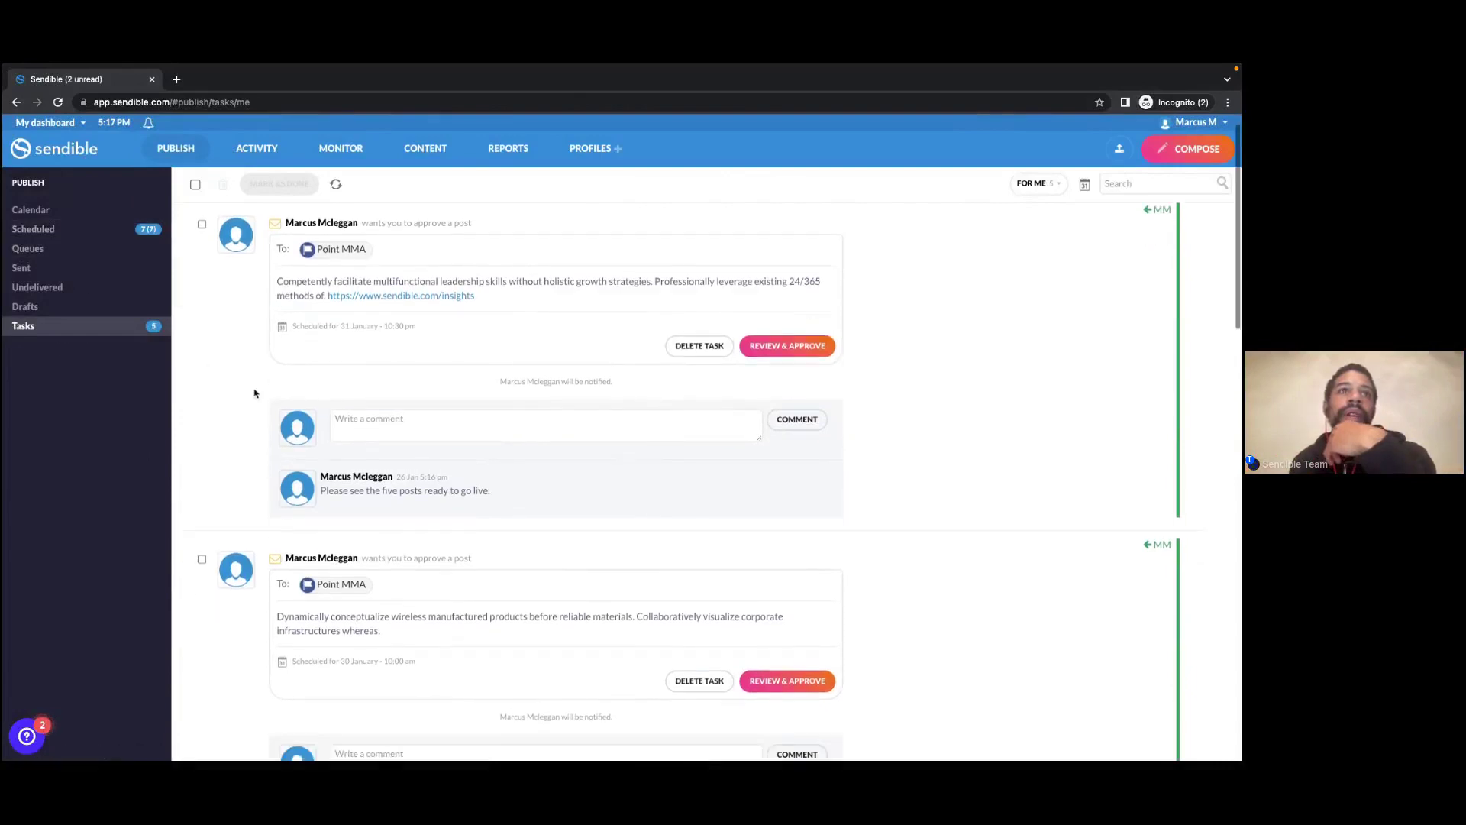
scroll(294, 355, "up", 2)
scroll(355, 545, "down", 1)
left_click_drag(323, 521, 497, 520)
left_click(514, 527)
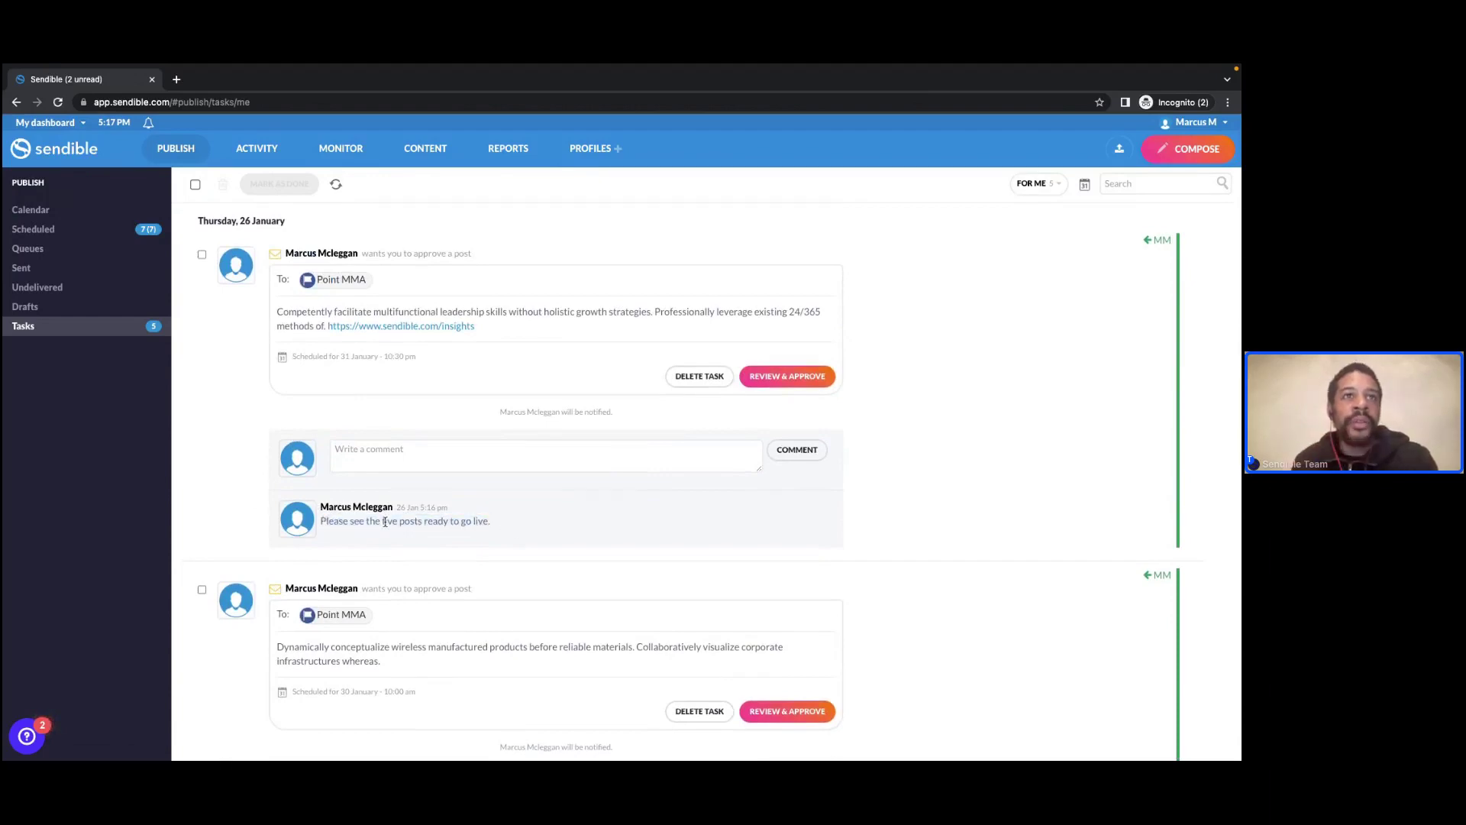
scroll(384, 521, "down", 7)
scroll(394, 584, "down", 8)
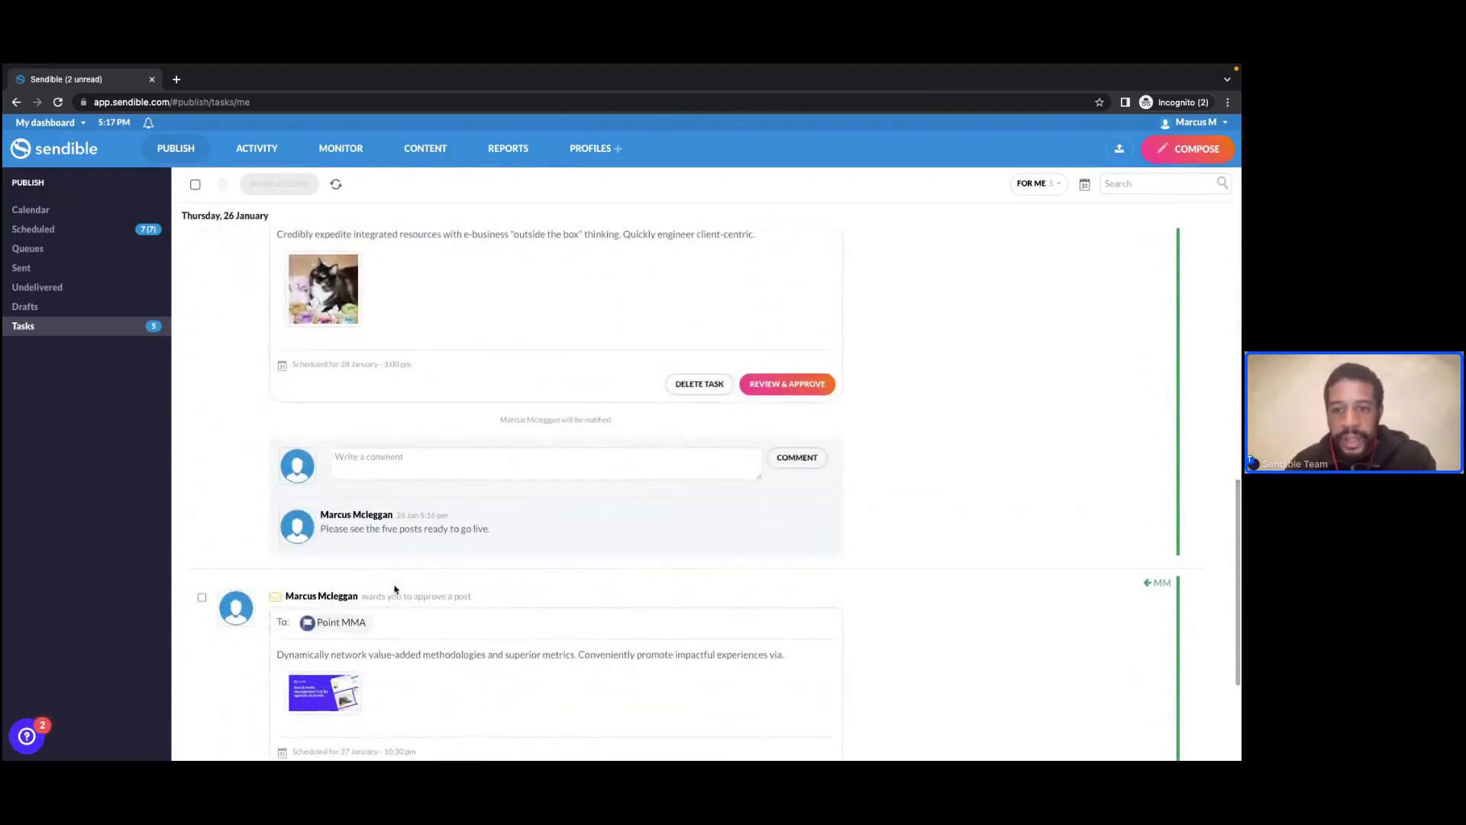
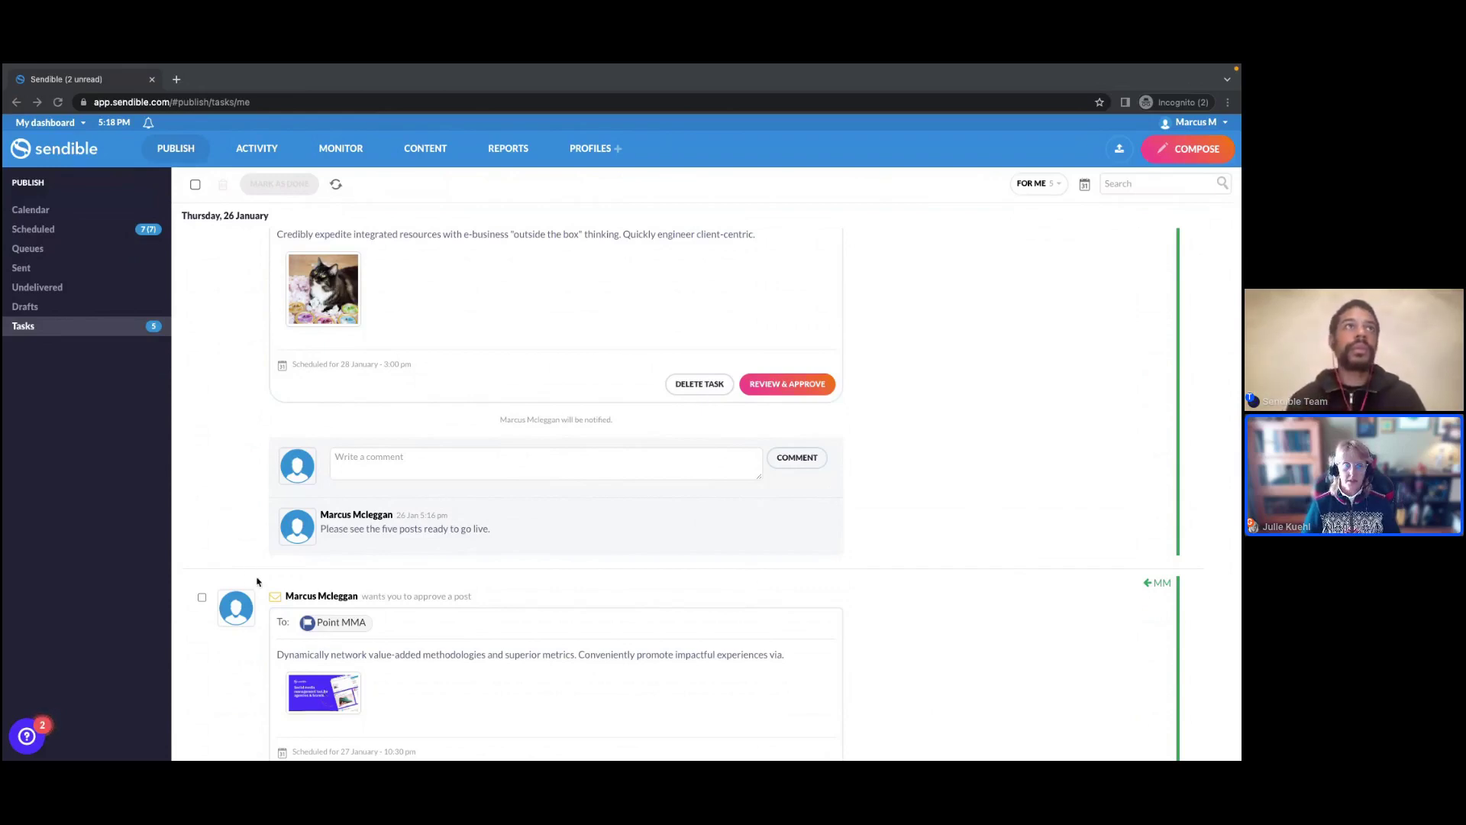
- Select all scheduled messages, filter them by the MrDubss profile, and export them as a CSV file
left_click(67, 233)
left_click(67, 232)
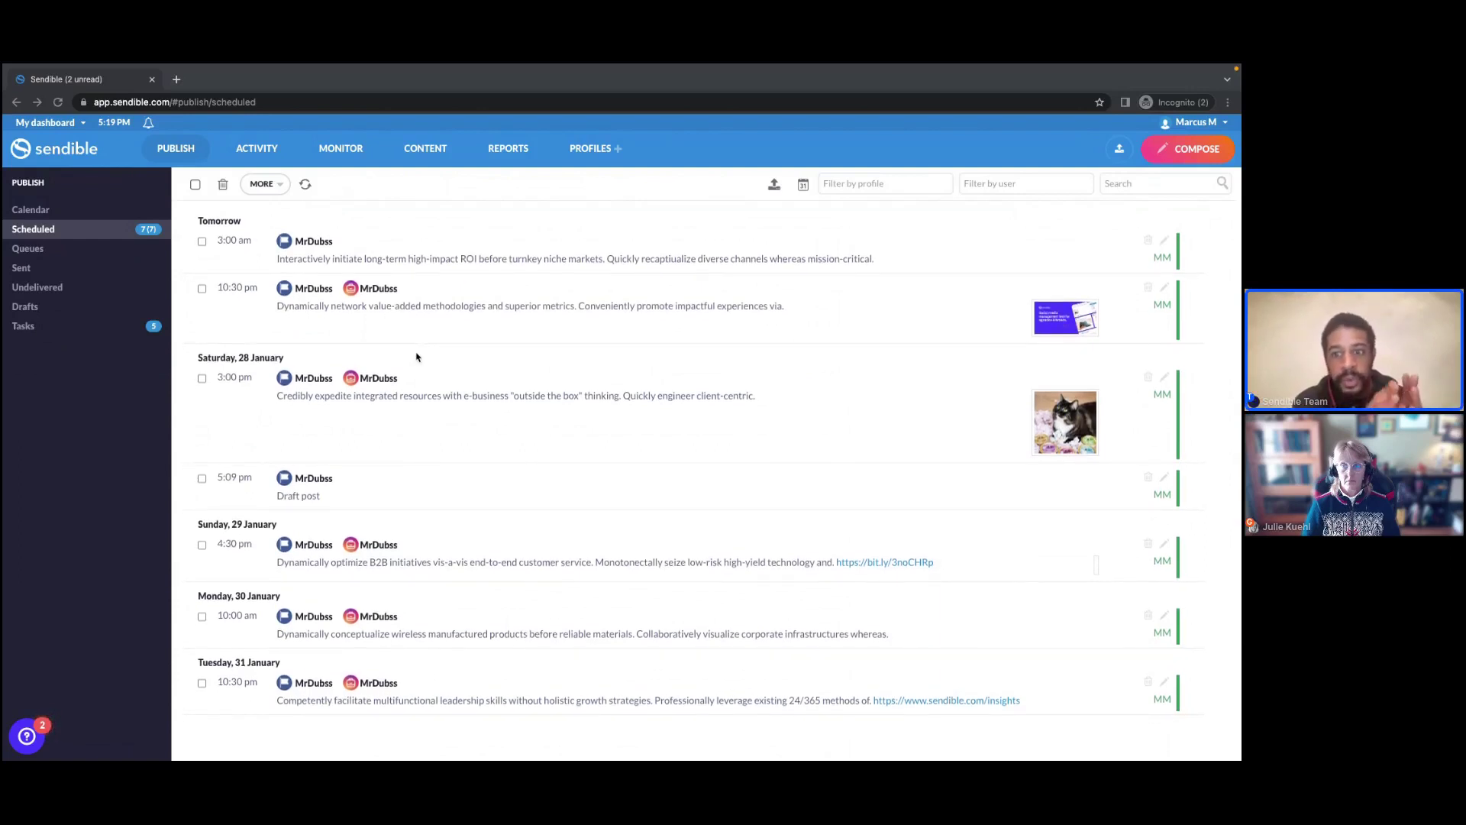
left_click(59, 126)
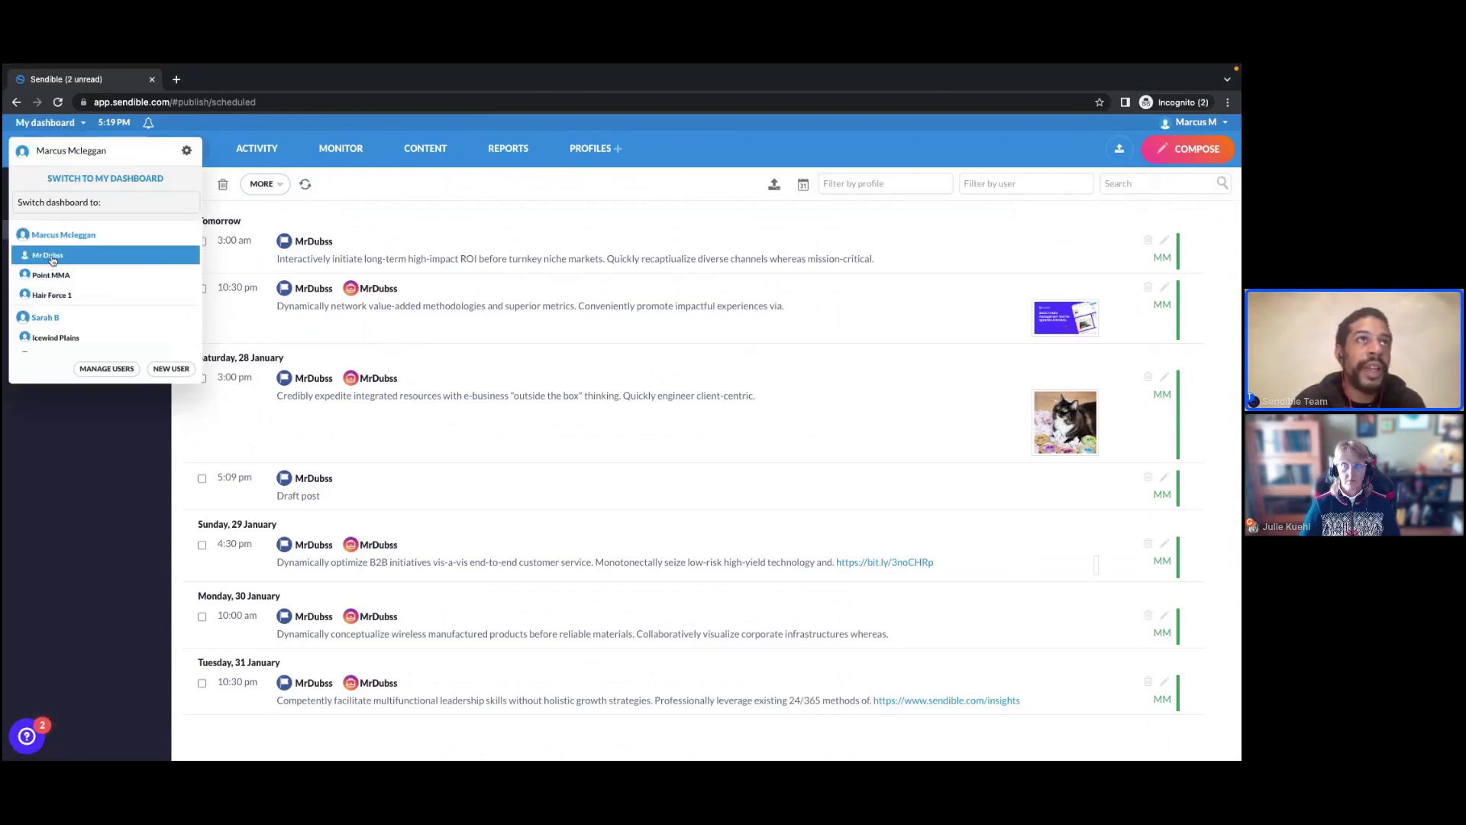
left_click(76, 532)
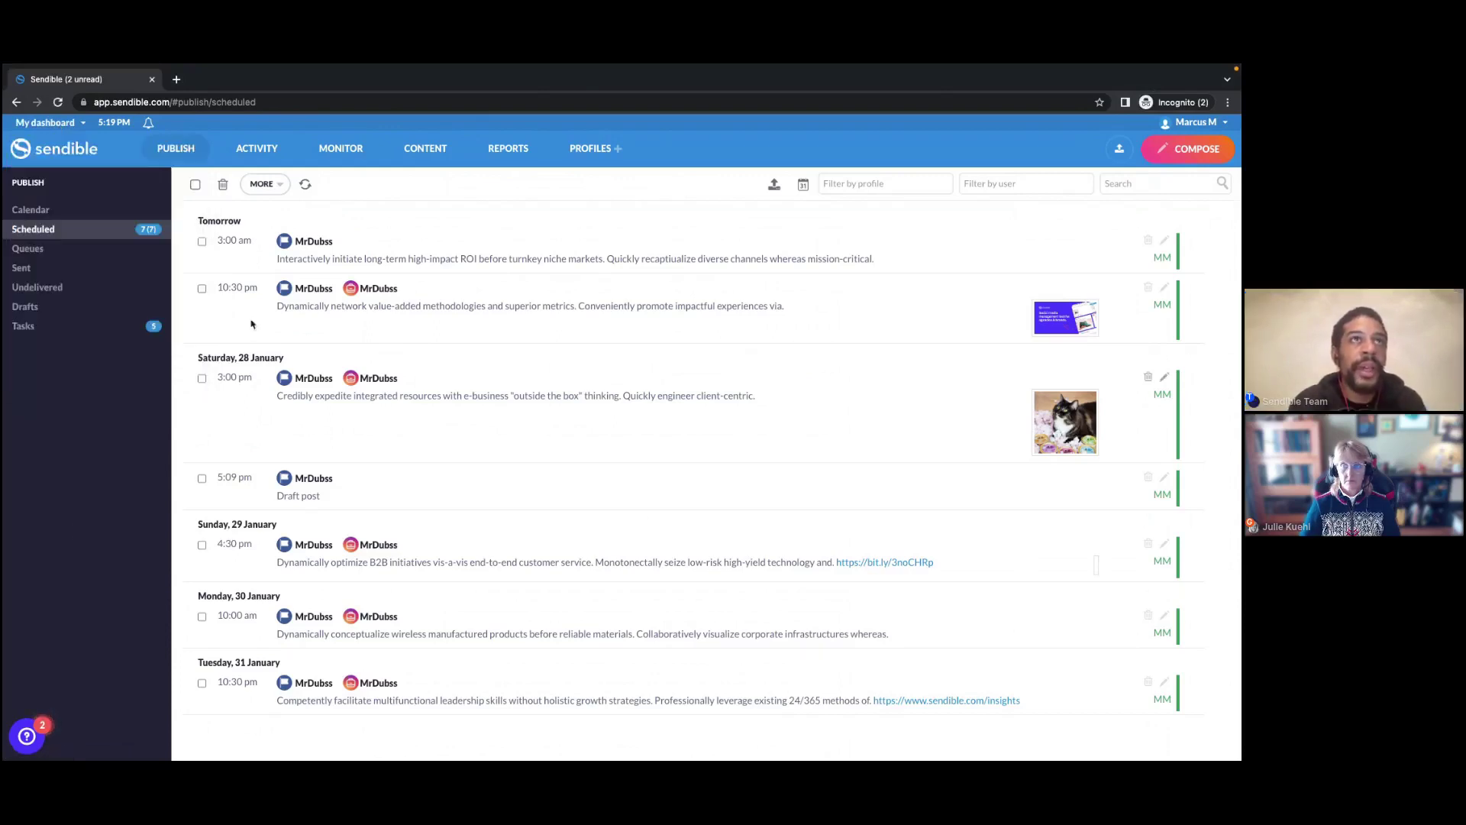
left_click(196, 190)
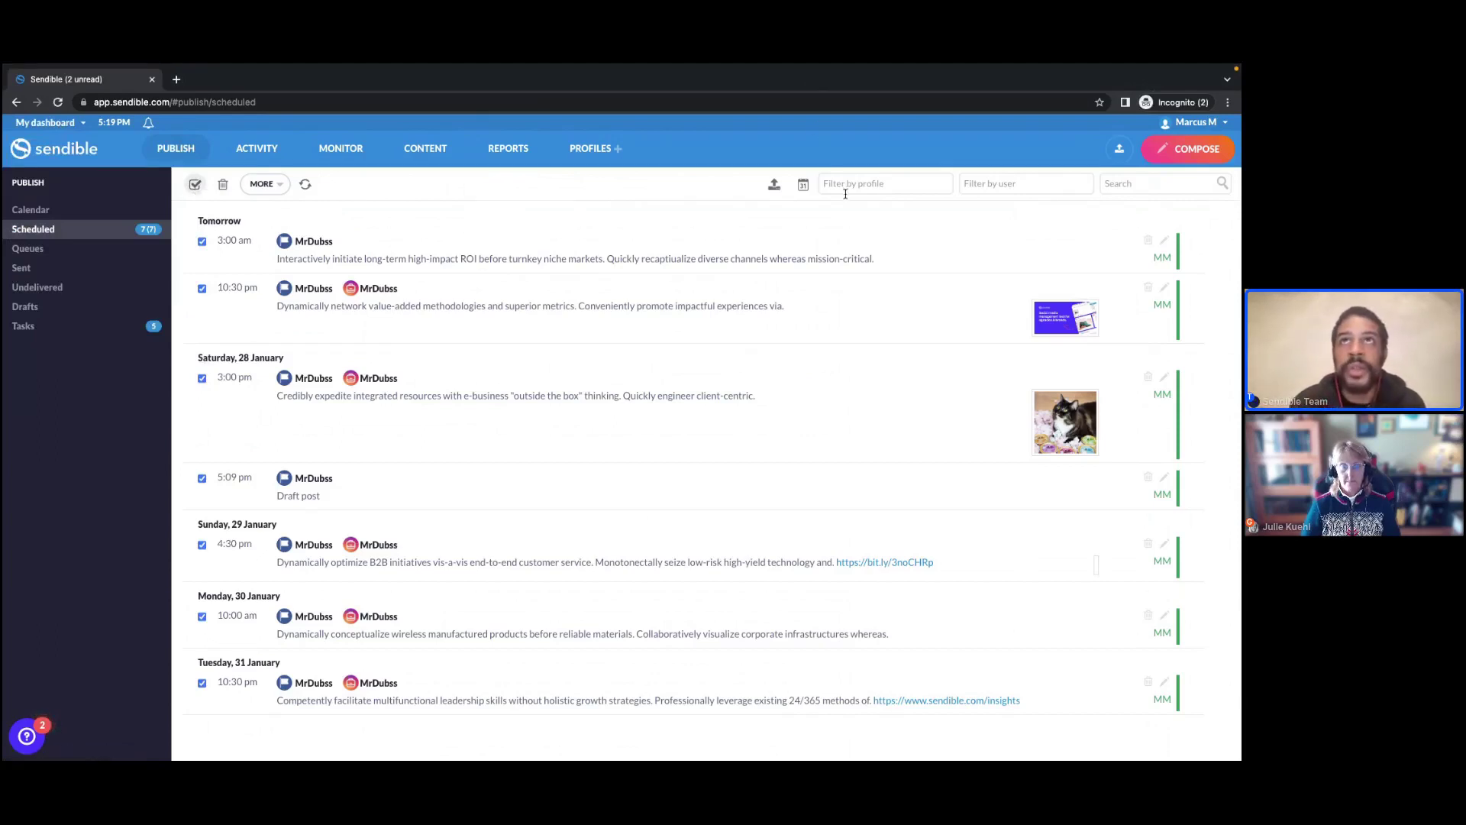
left_click(874, 183)
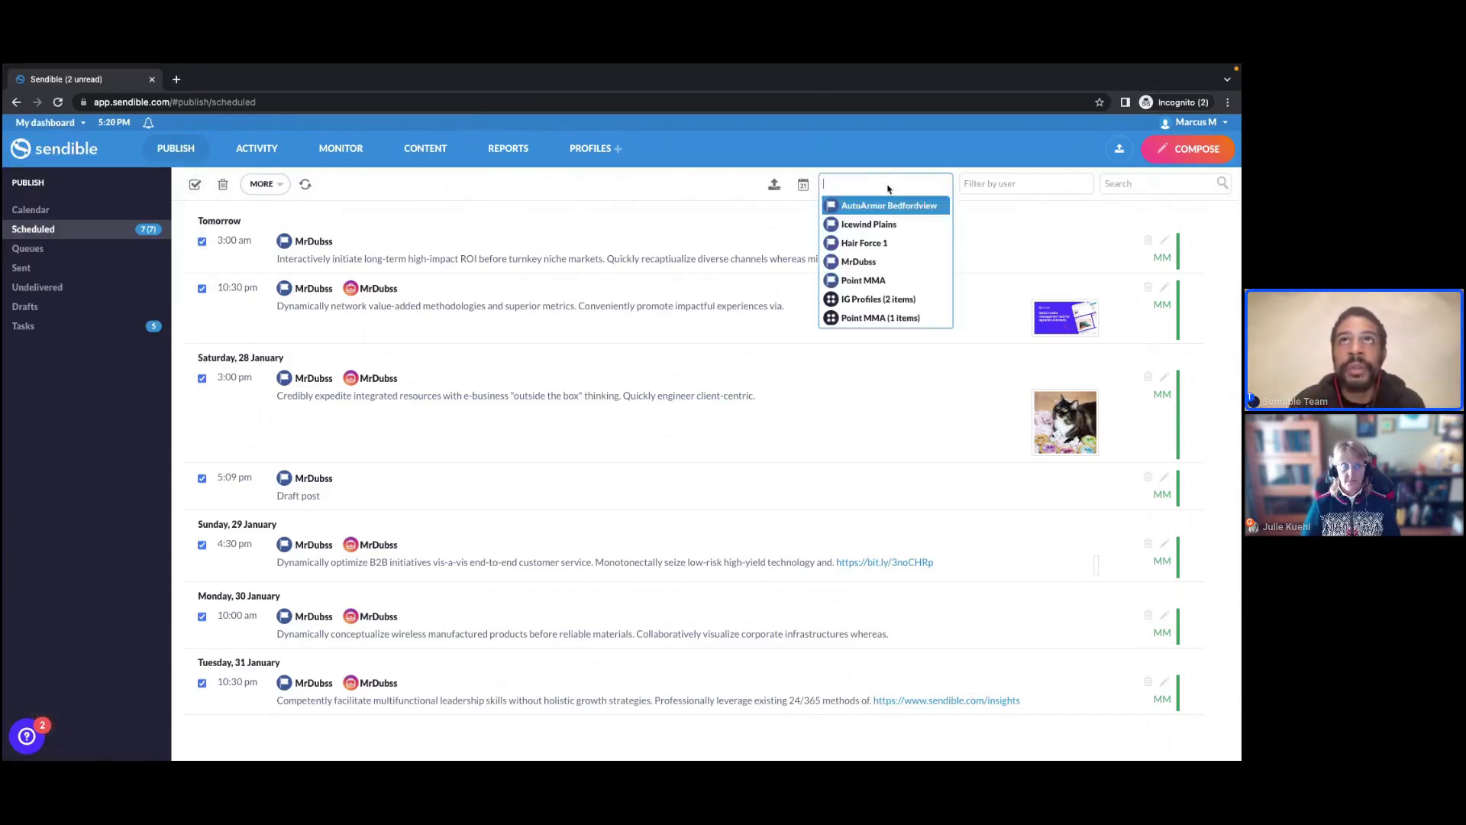
left_click(876, 263)
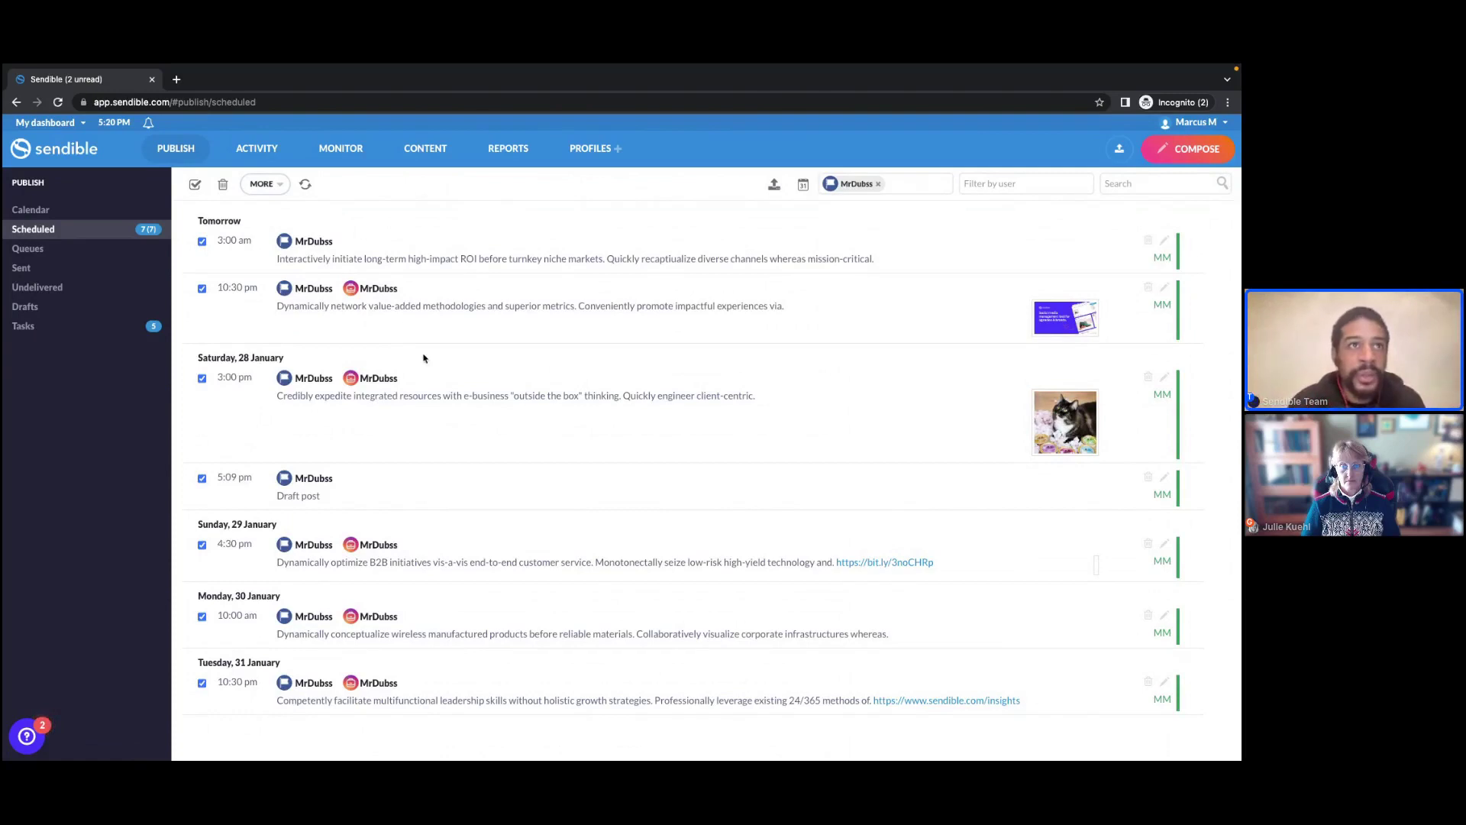
scroll(424, 358, "down", 1)
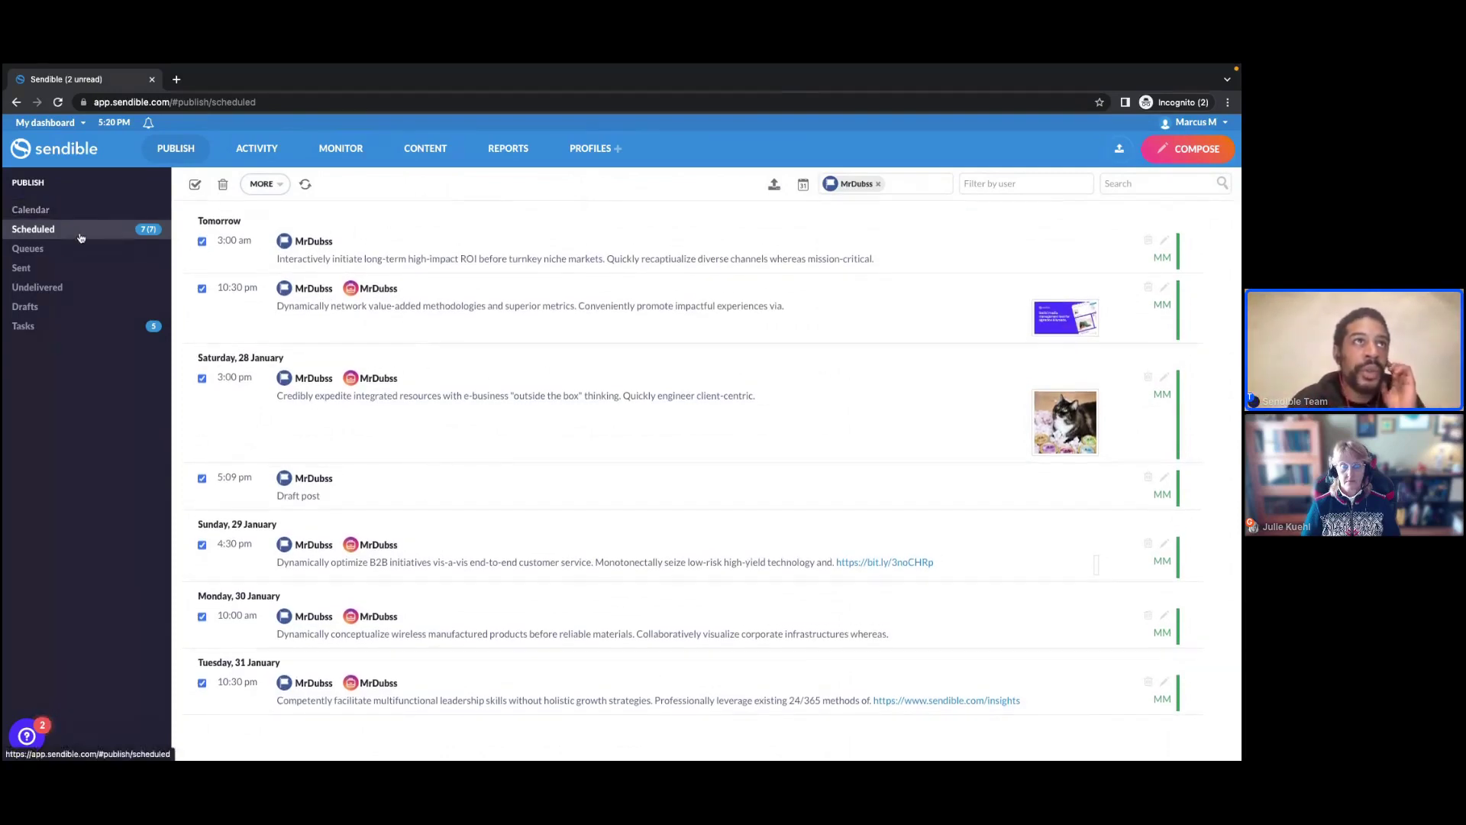
left_click(274, 183)
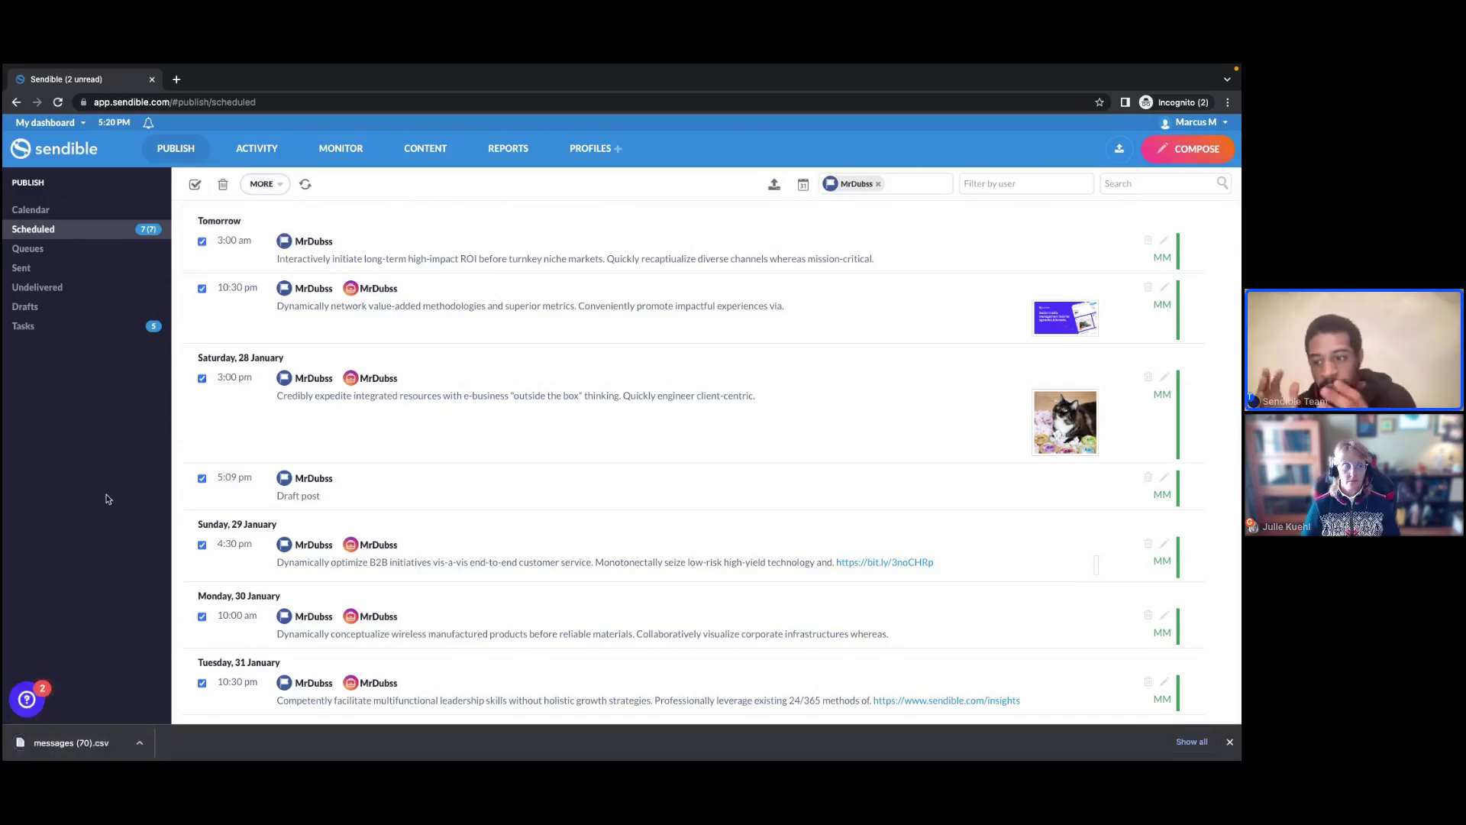
- Switch to the Mr Dubss dashboard and filter its scheduled messages by the Mr Dubss user
left_click(55, 125)
left_click(55, 262)
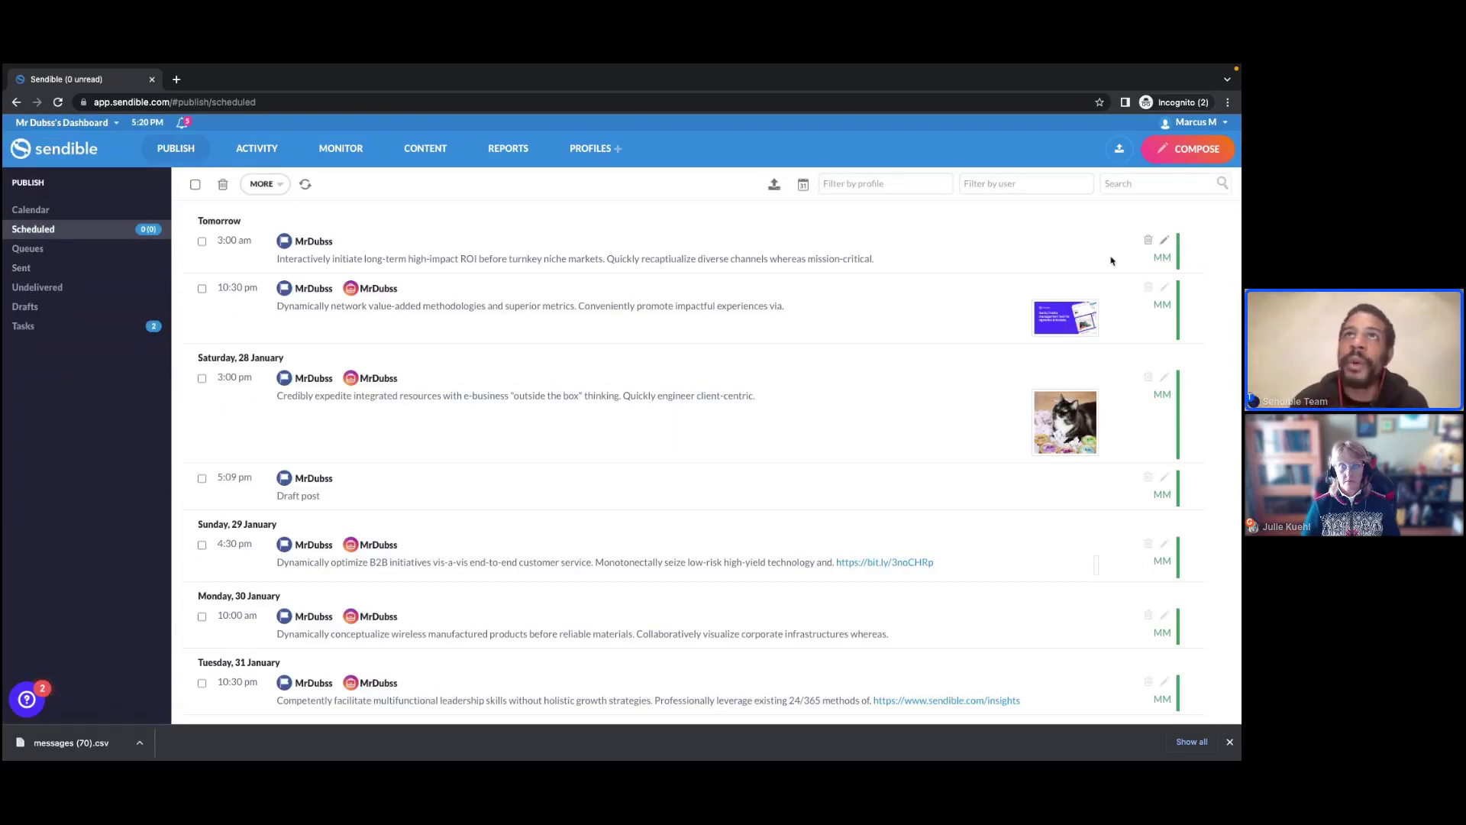
left_click(981, 188)
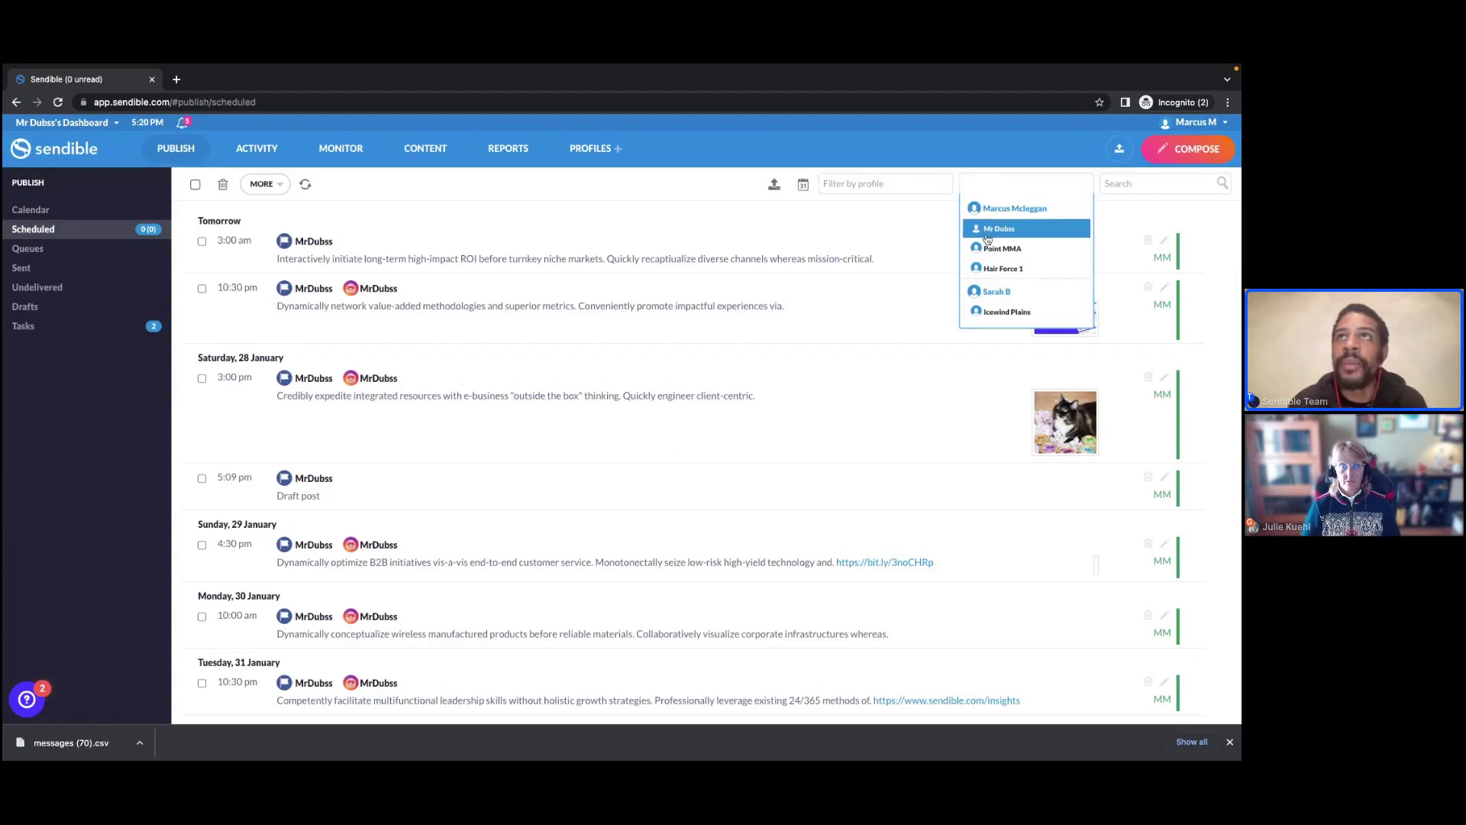
left_click(993, 229)
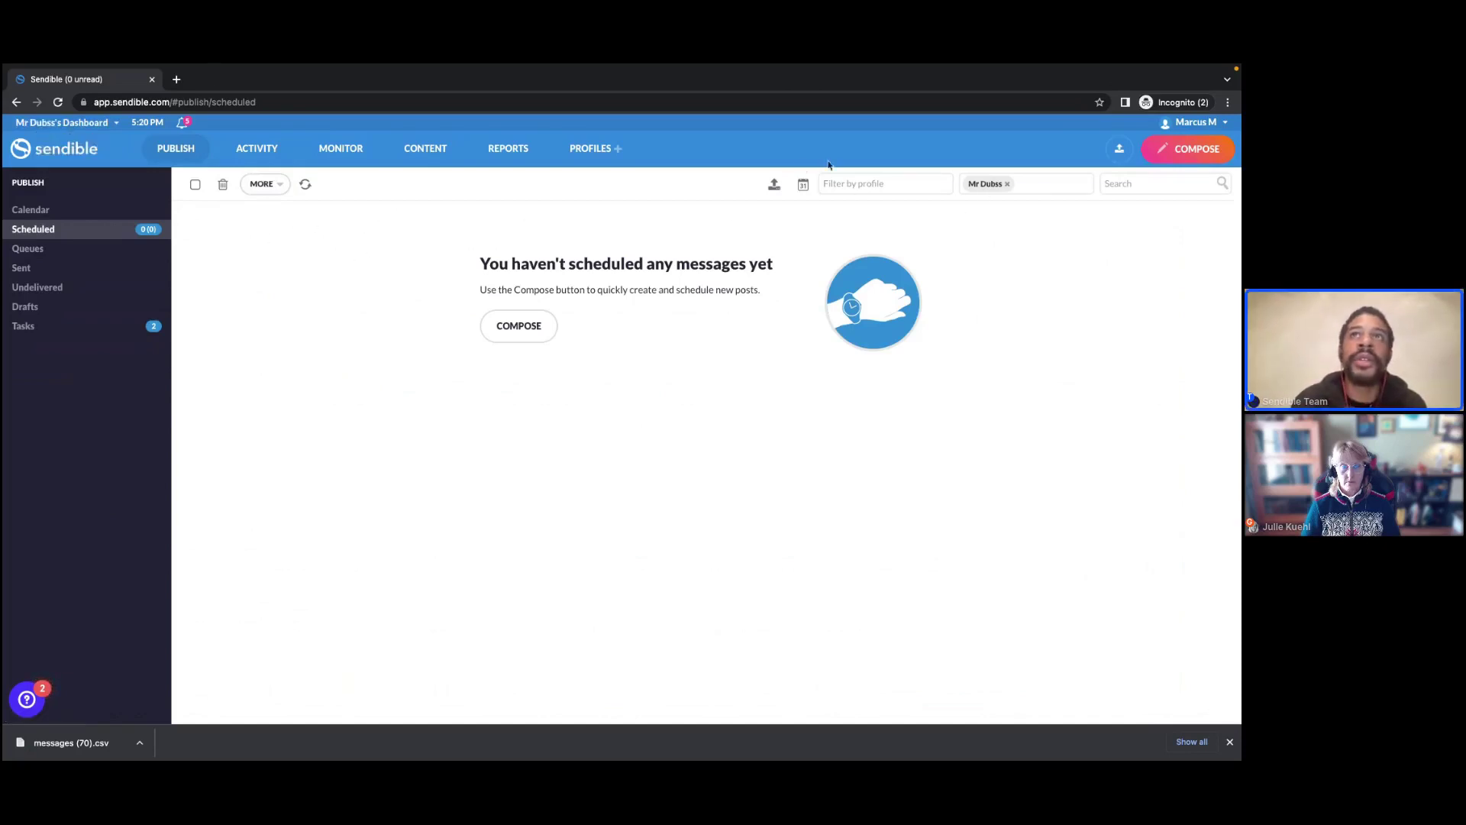
- Upload the exported messages (70).csv into a new bulk compose table on the Mr Dubss dashboard
left_click(774, 185)
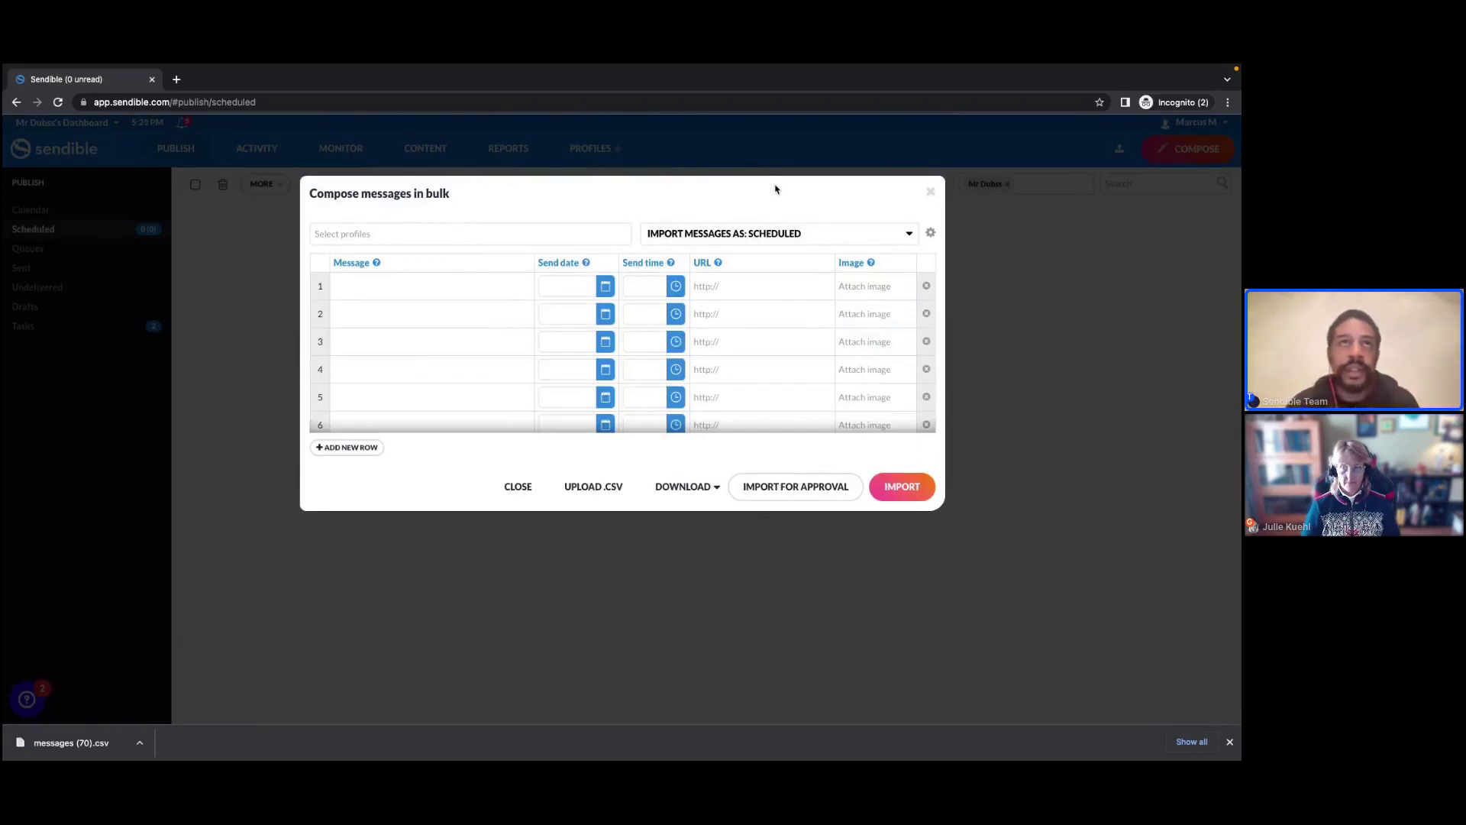
left_click(588, 492)
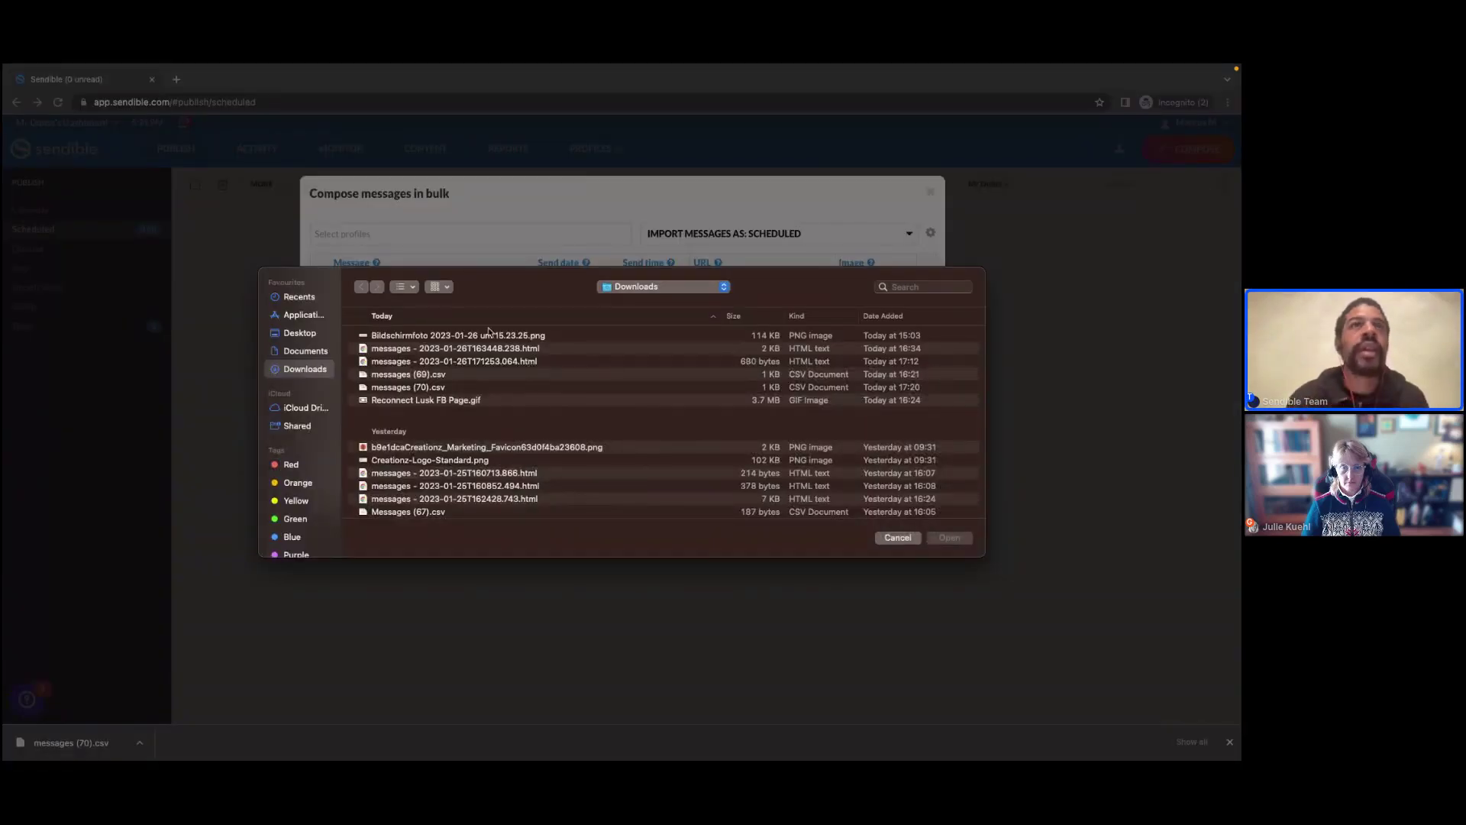
left_click(412, 388)
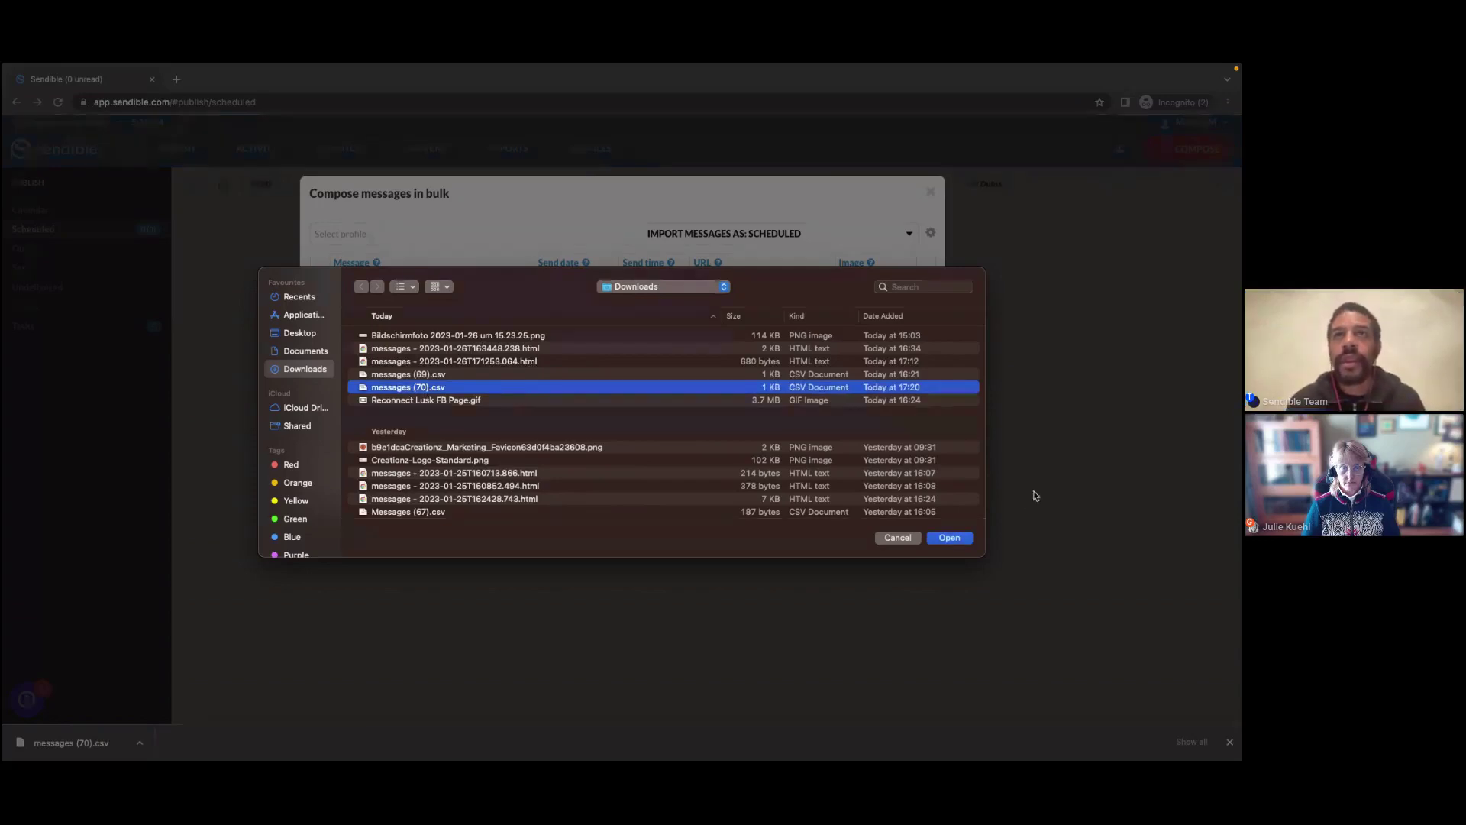
left_click(955, 541)
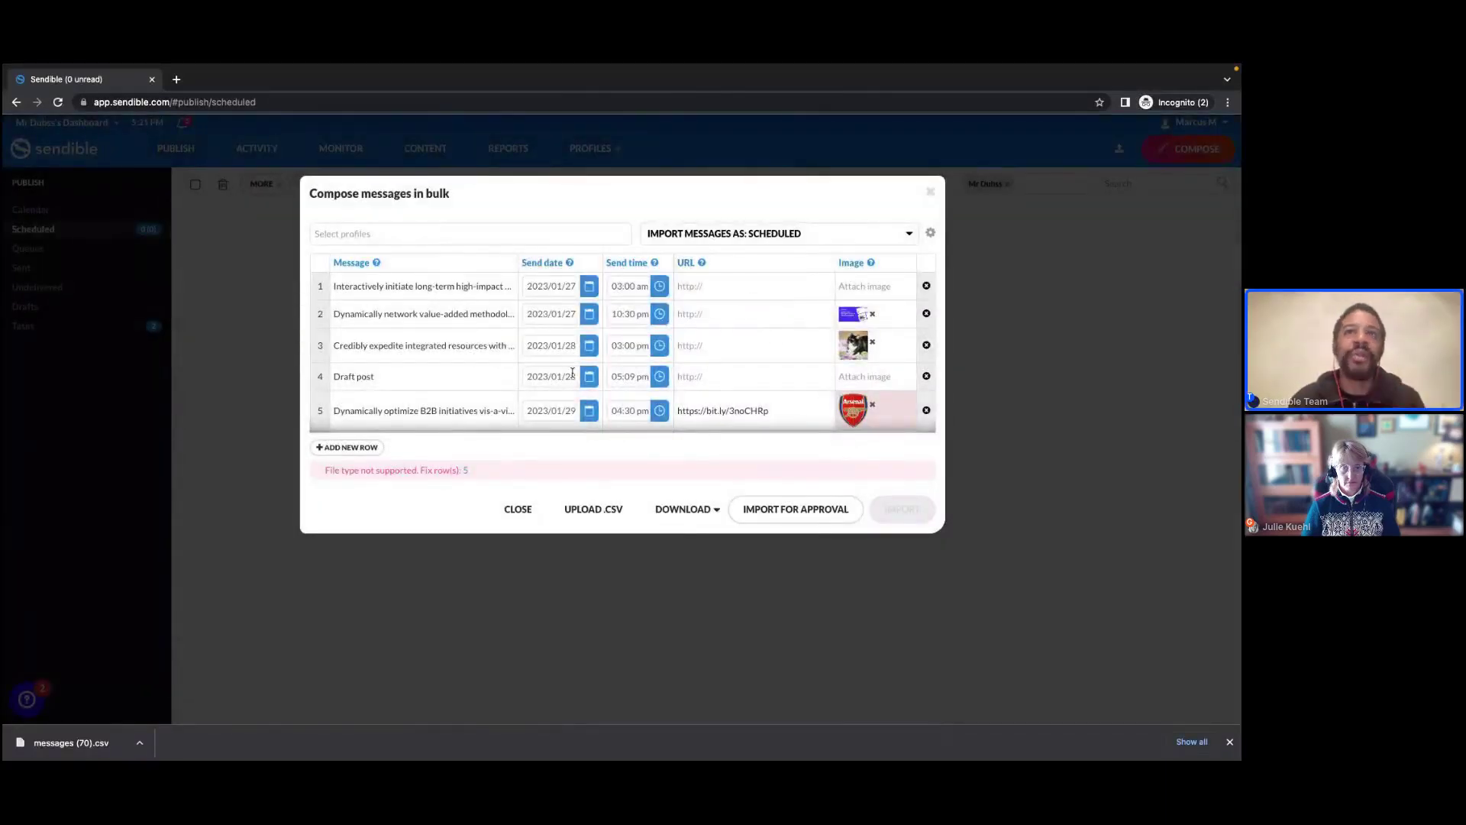
- Remove the unsupported image from row 5 of the bulk compose table
scroll(572, 372, "down", 2)
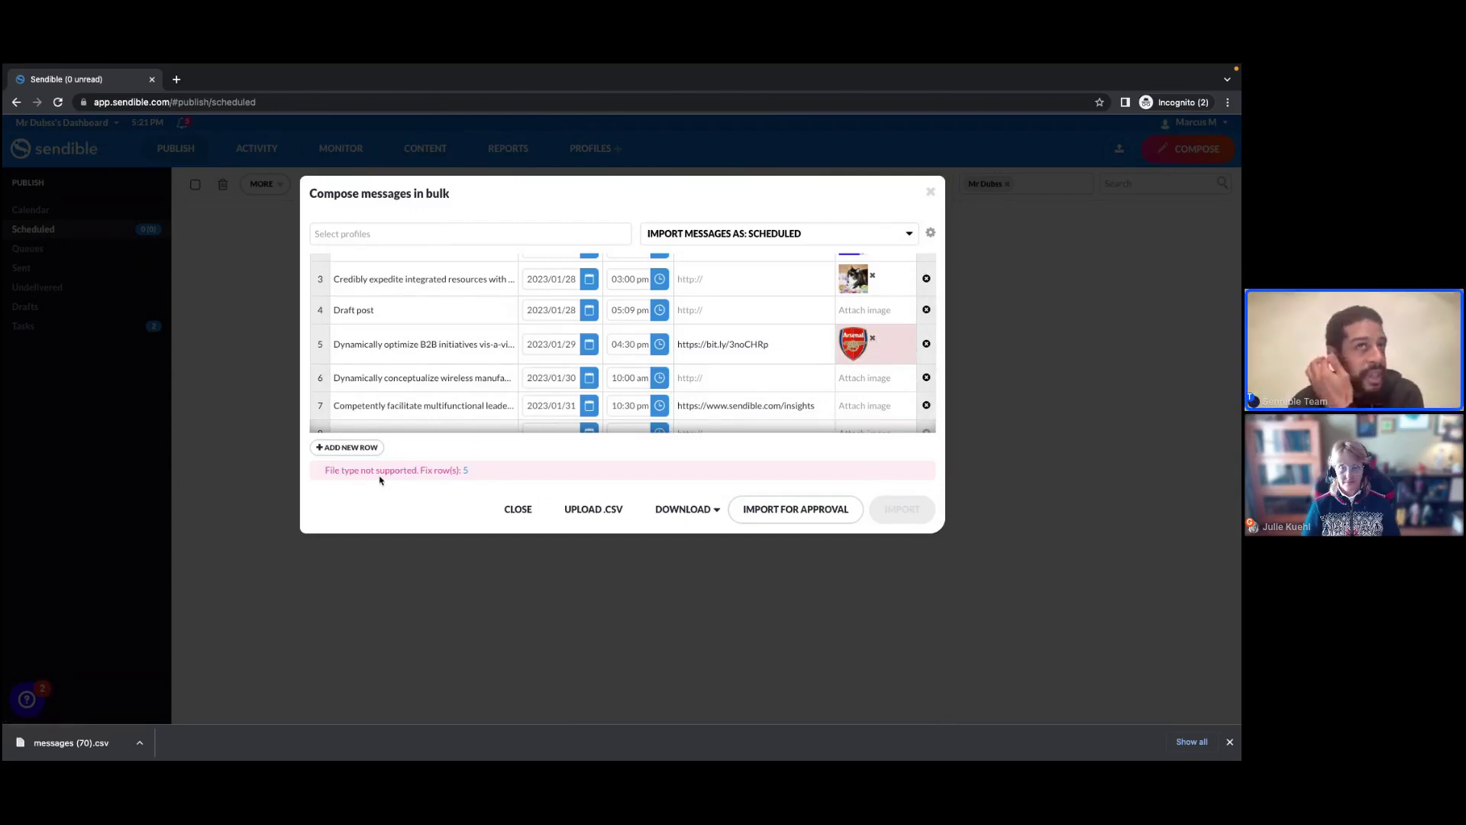
left_click(872, 339)
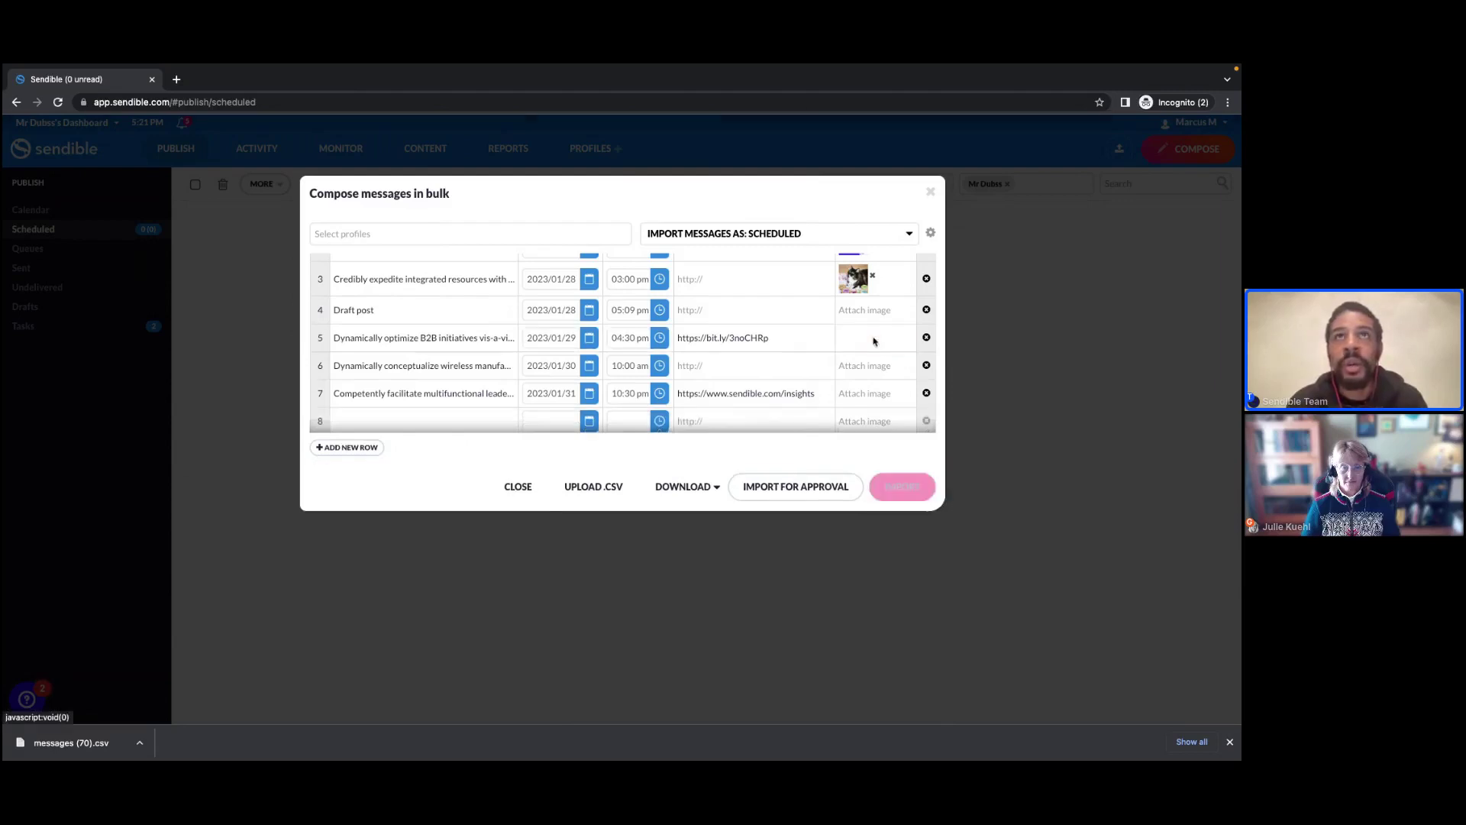
- Try to fetch a replacement image for row 5 from the URL arsenal.com, and close the media dialog
left_click(874, 340)
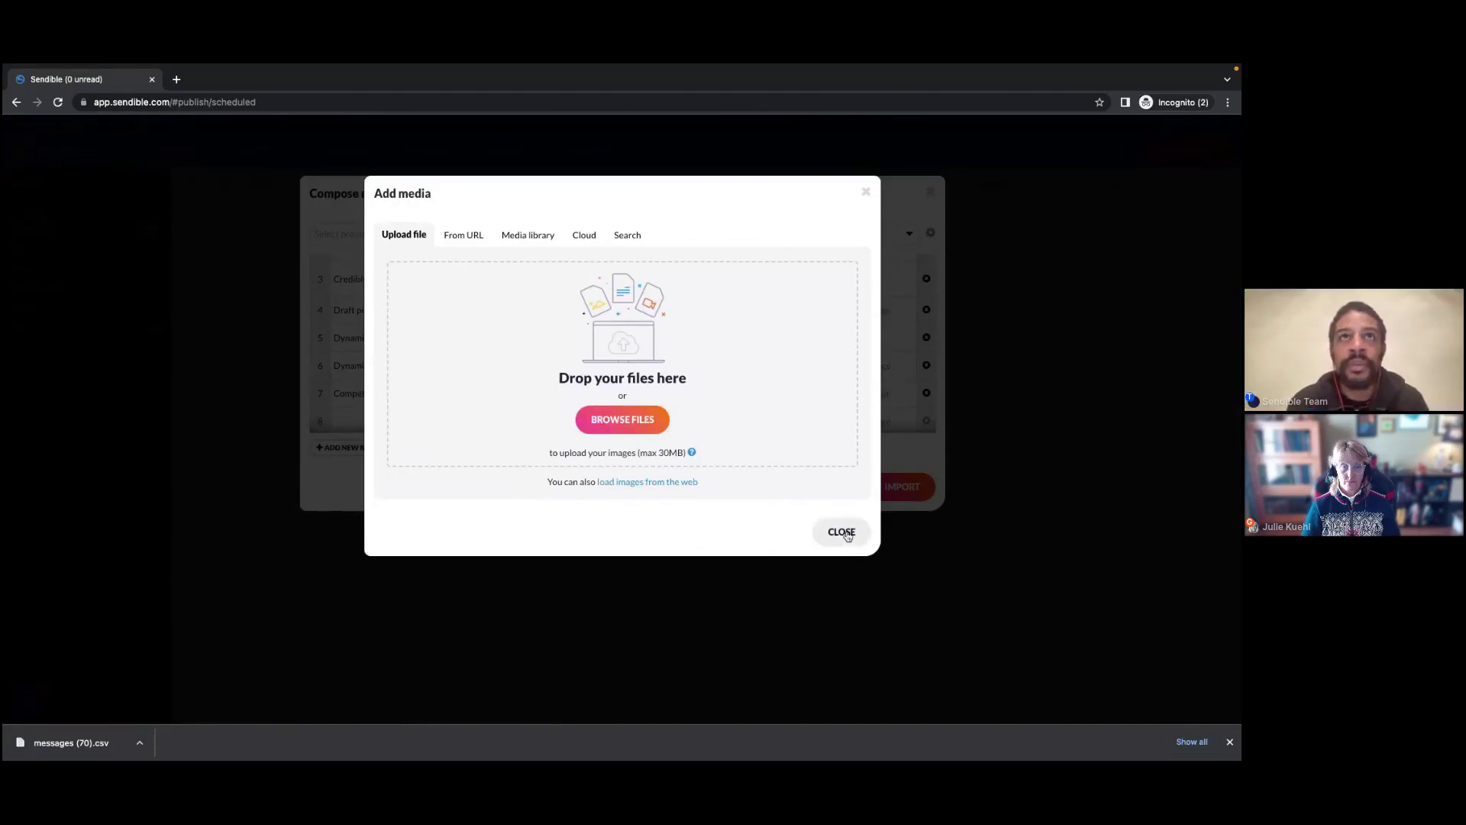
left_click(463, 235)
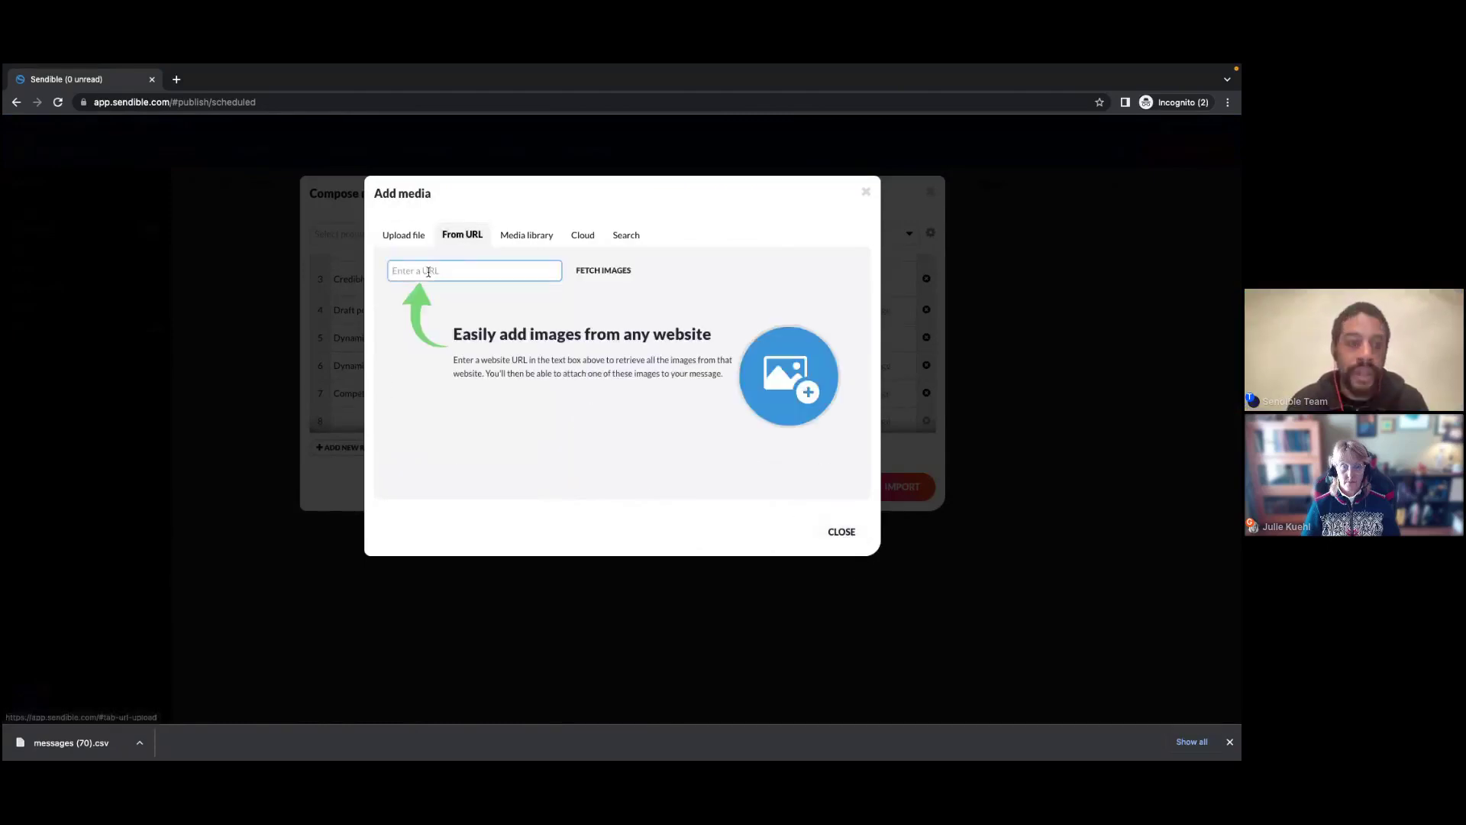
type("arsenal")
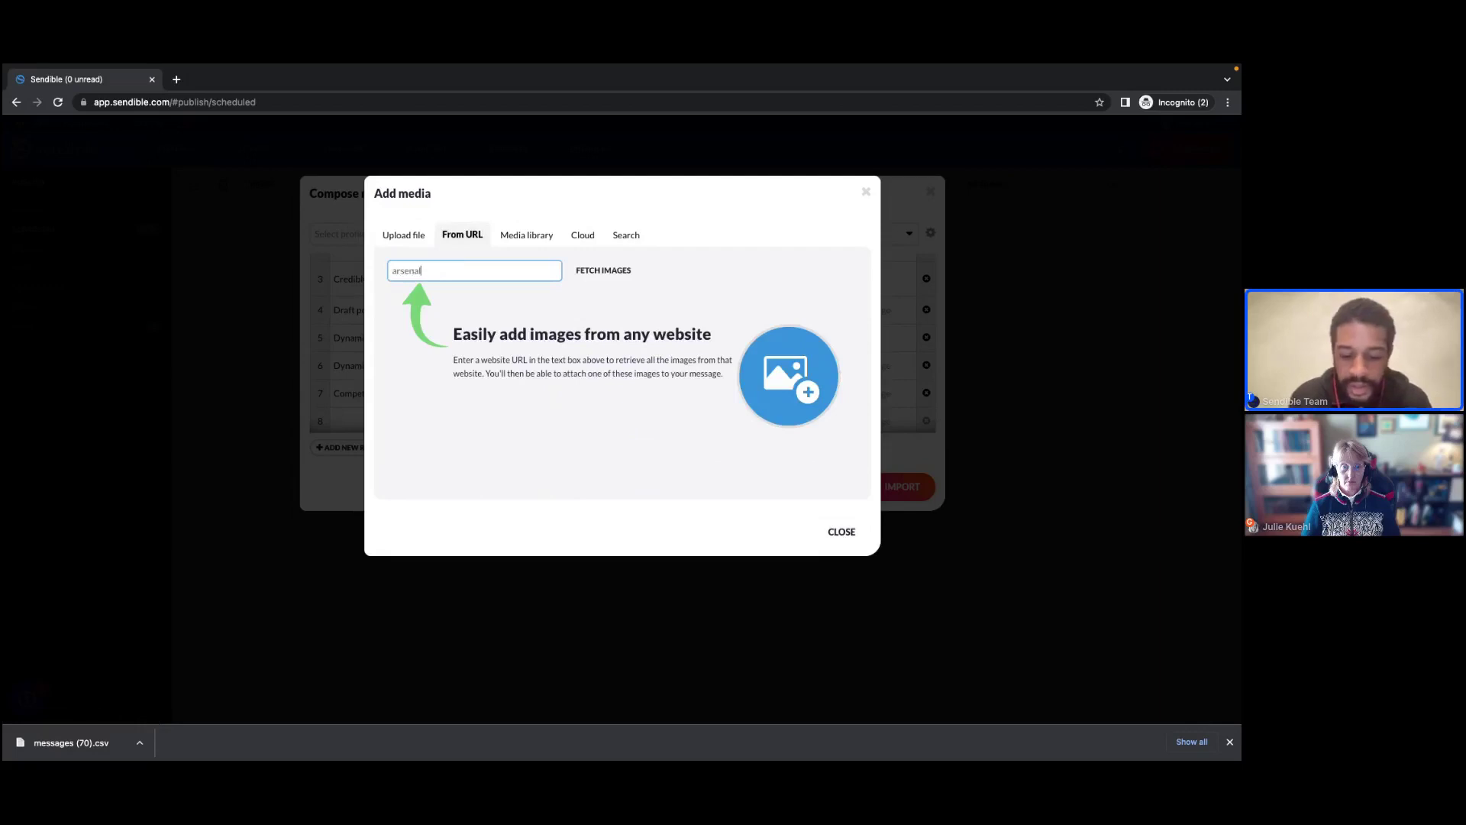
type(".com")
left_click(603, 272)
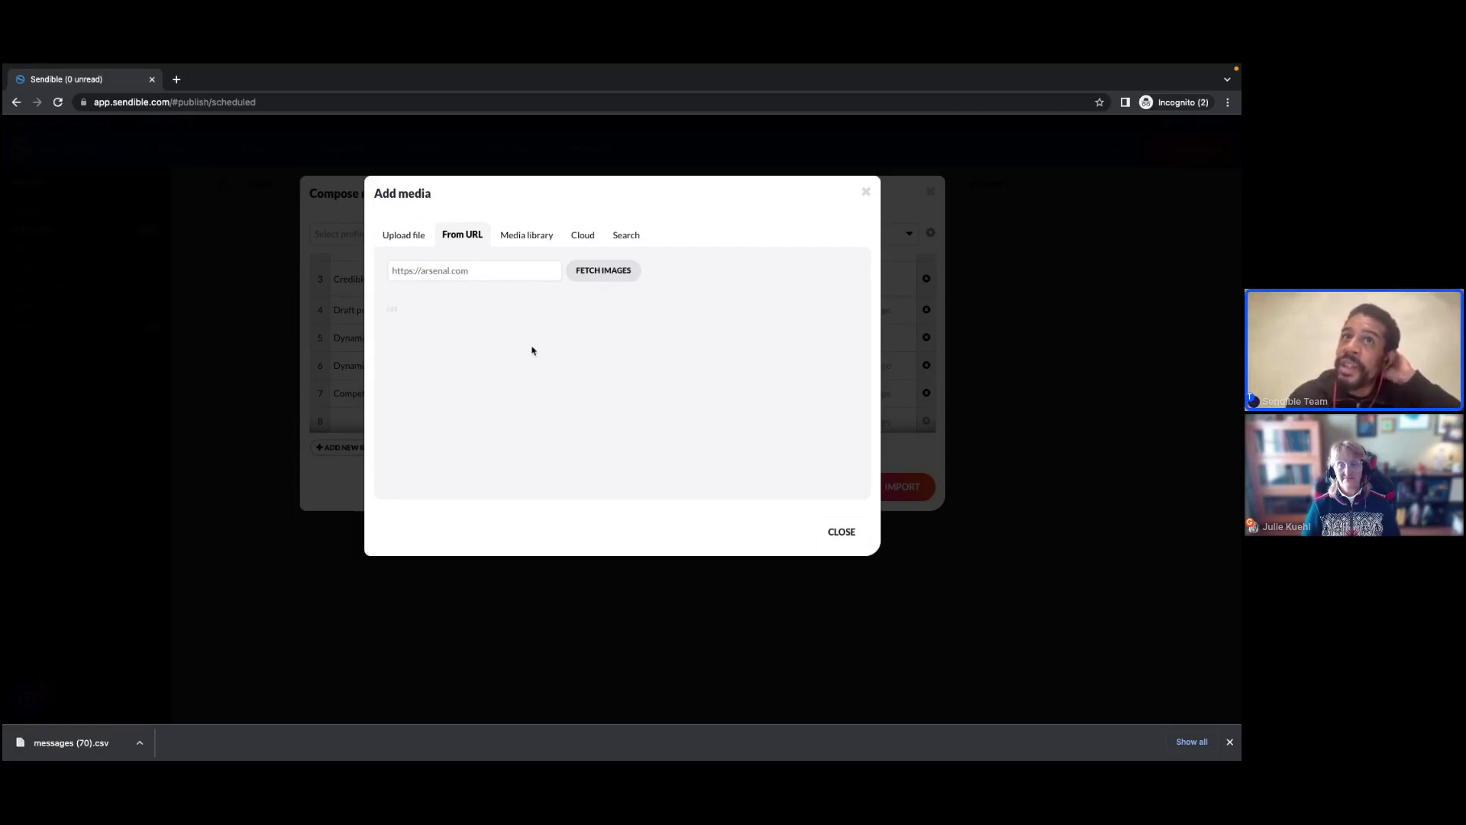
left_click(843, 532)
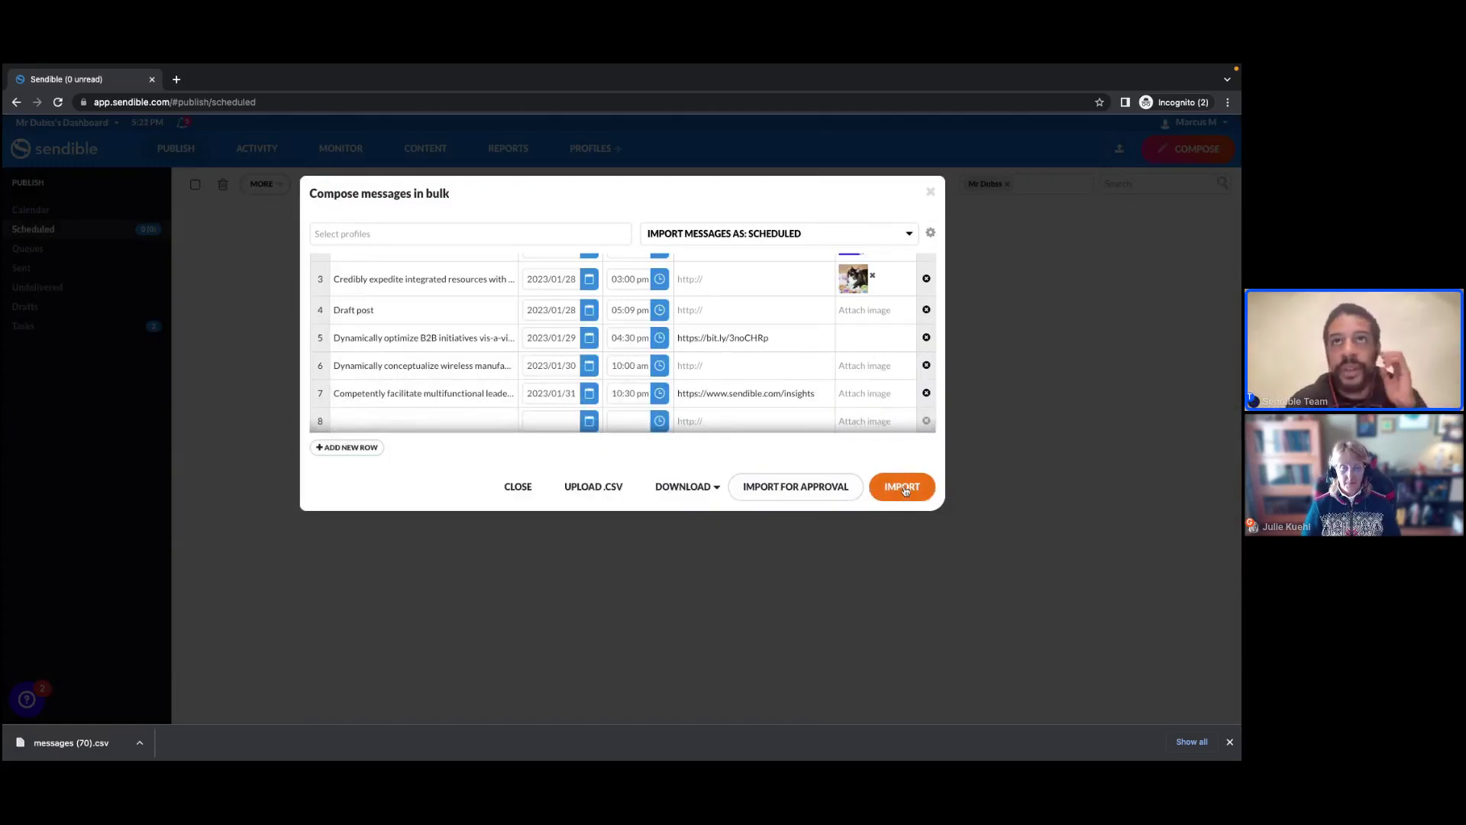
- Assign the first MrDubss profile to the bulk messages and import them as scheduled
left_click(904, 494)
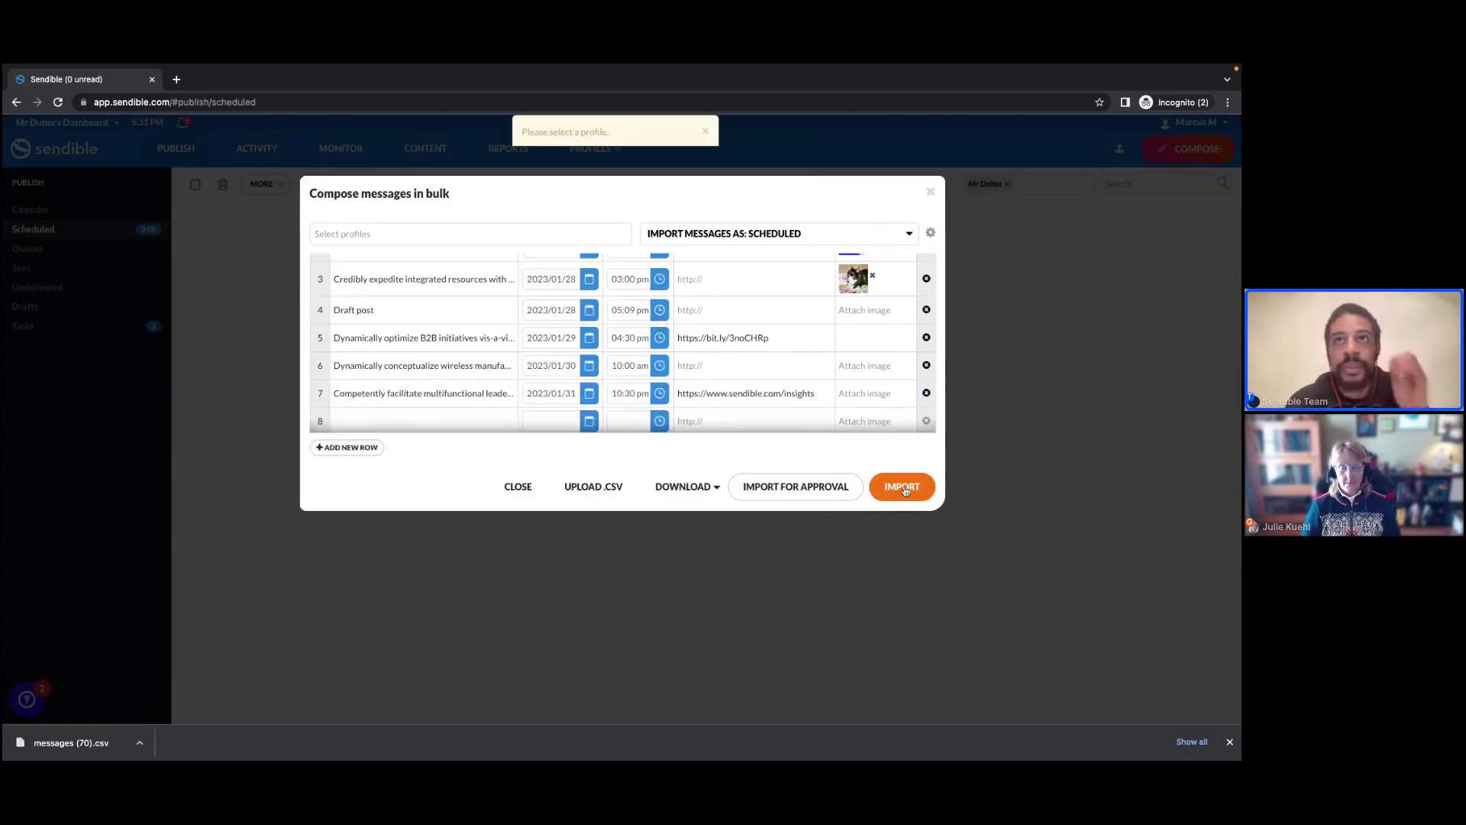
left_click(435, 239)
left_click(388, 263)
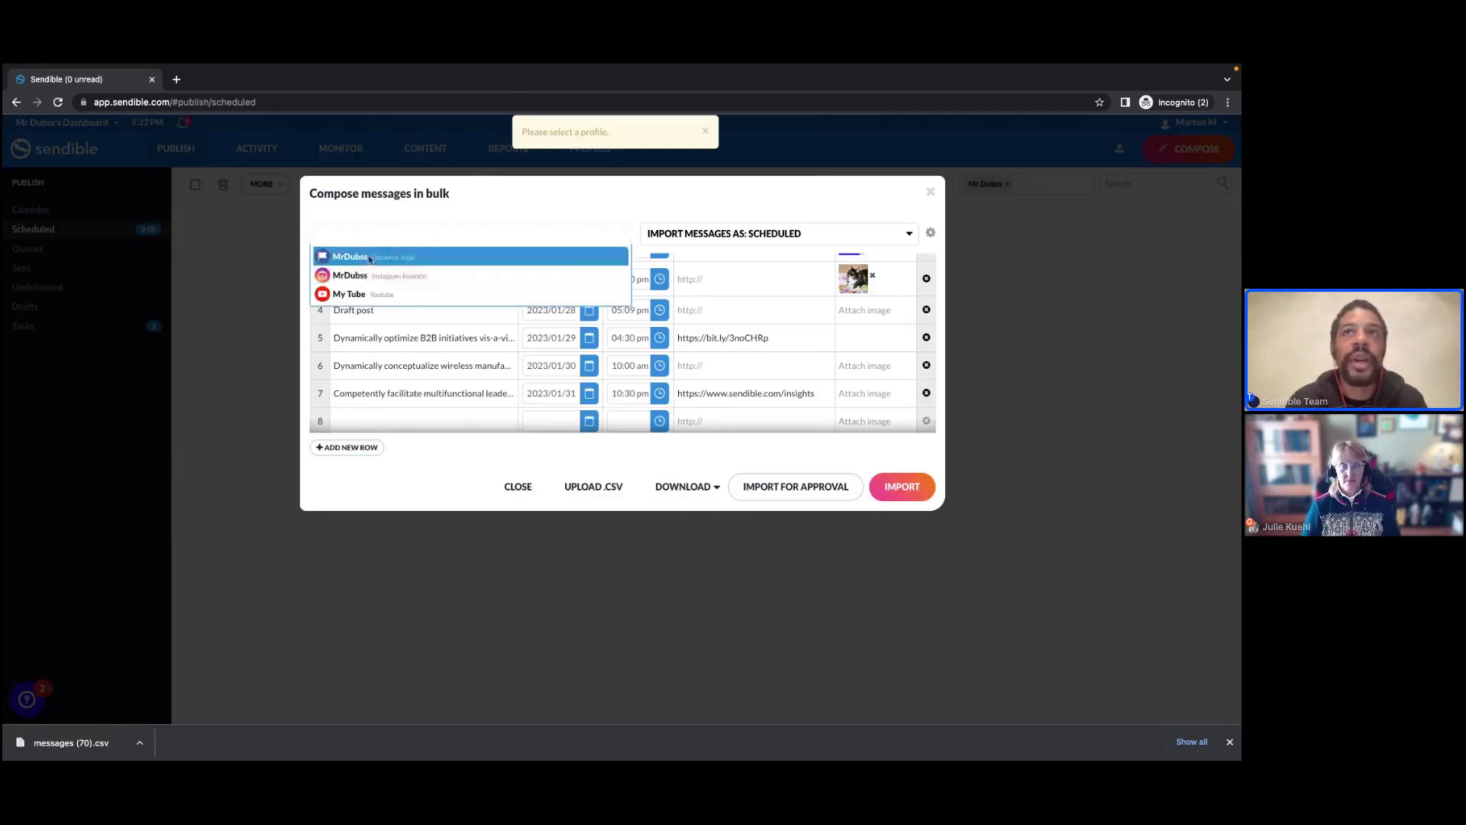
left_click(890, 488)
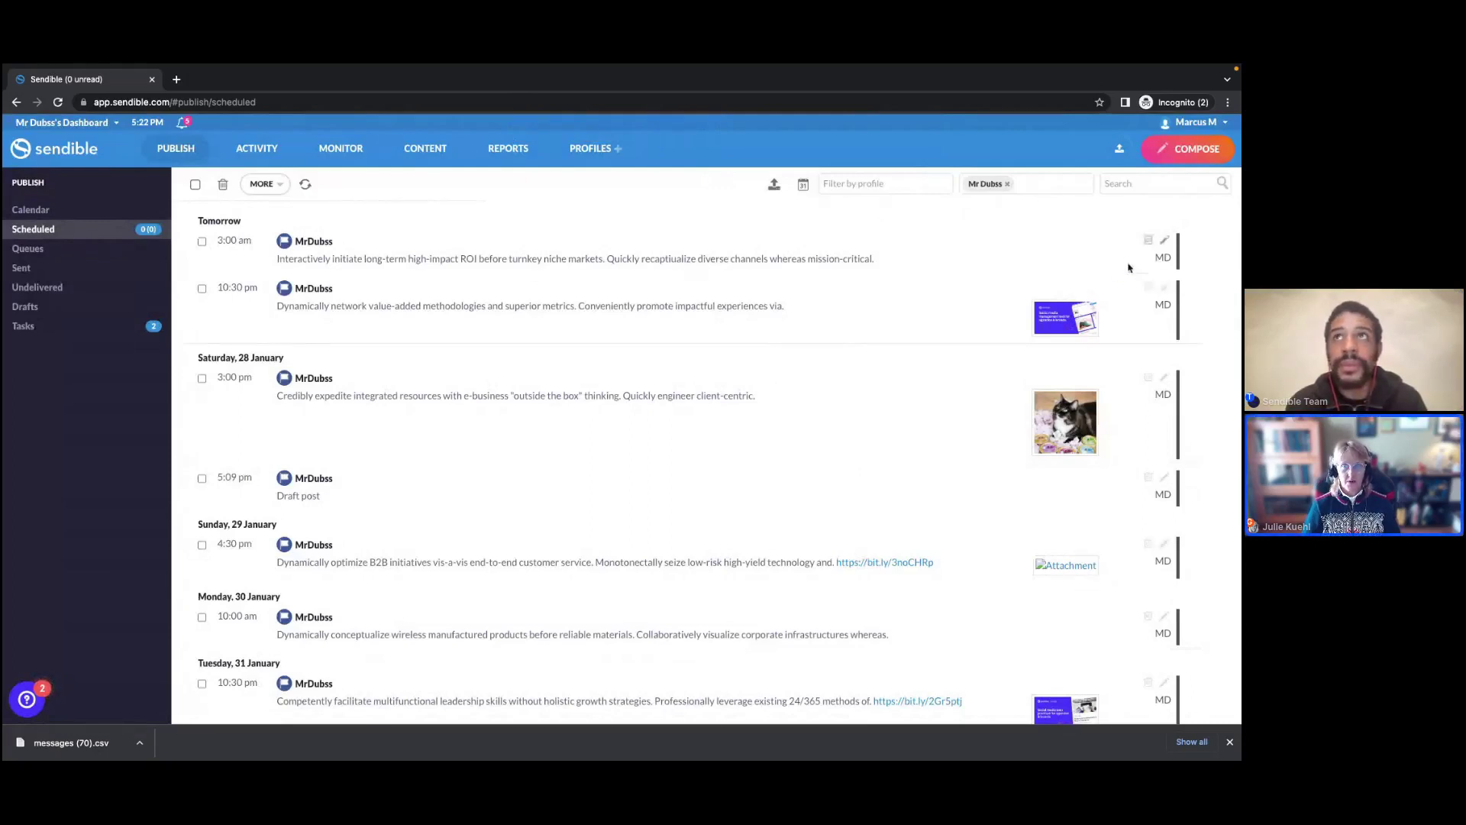
- Switch from the Mr Dubss dashboard back to the main dashboard's scheduled messages
left_click(63, 123)
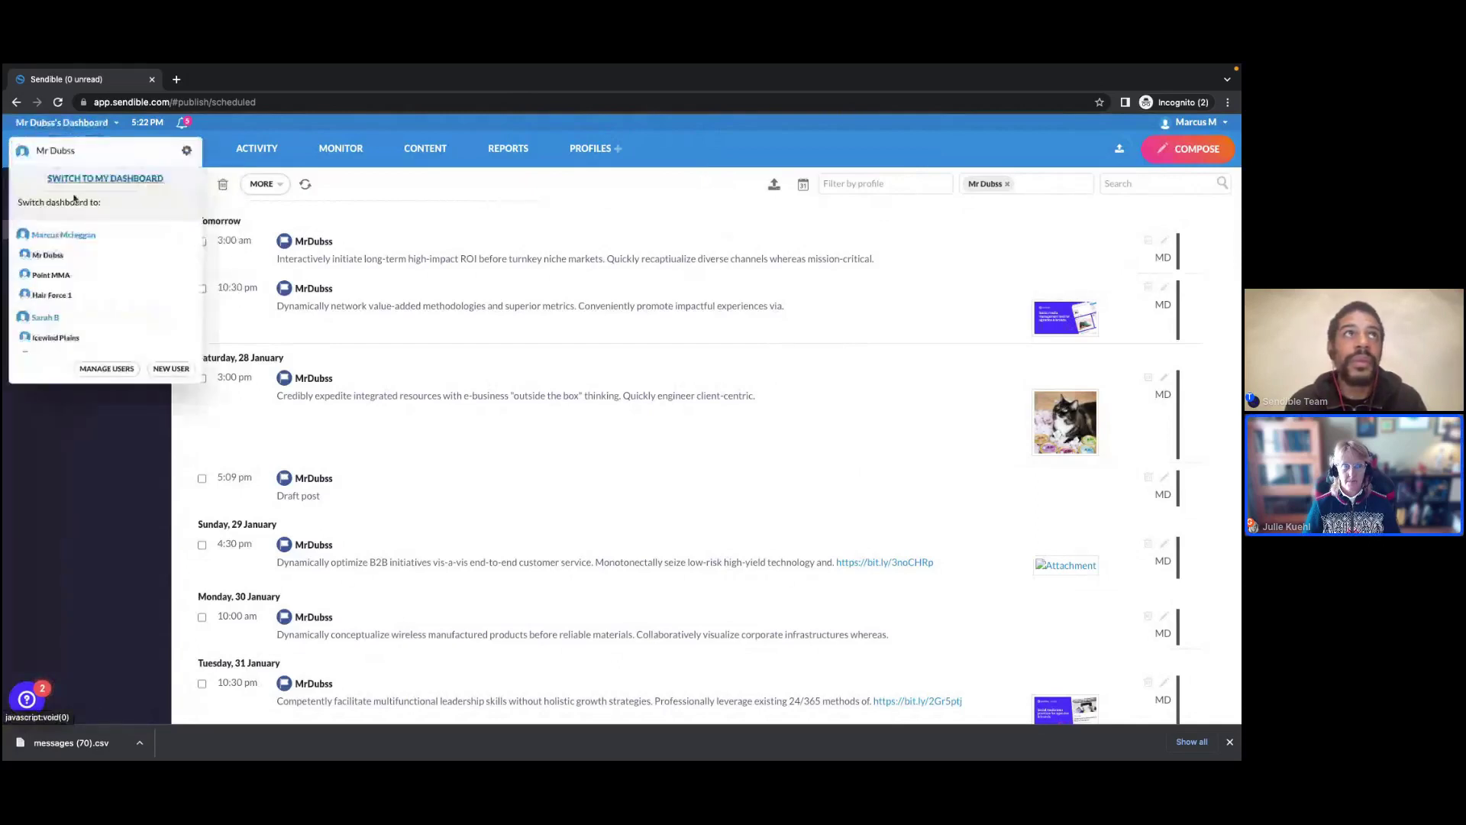
left_click(73, 180)
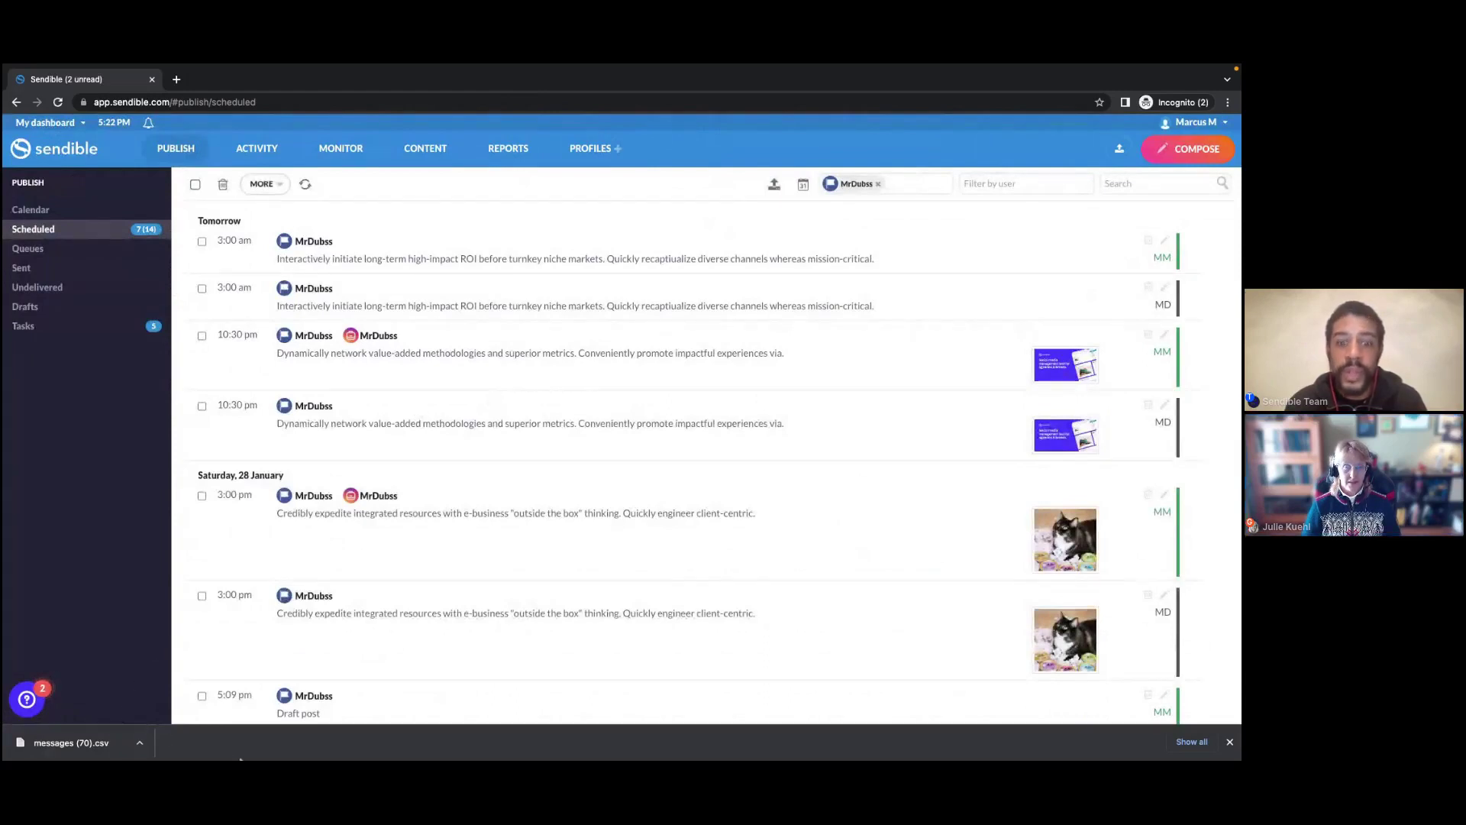
mouse_move(240, 759)
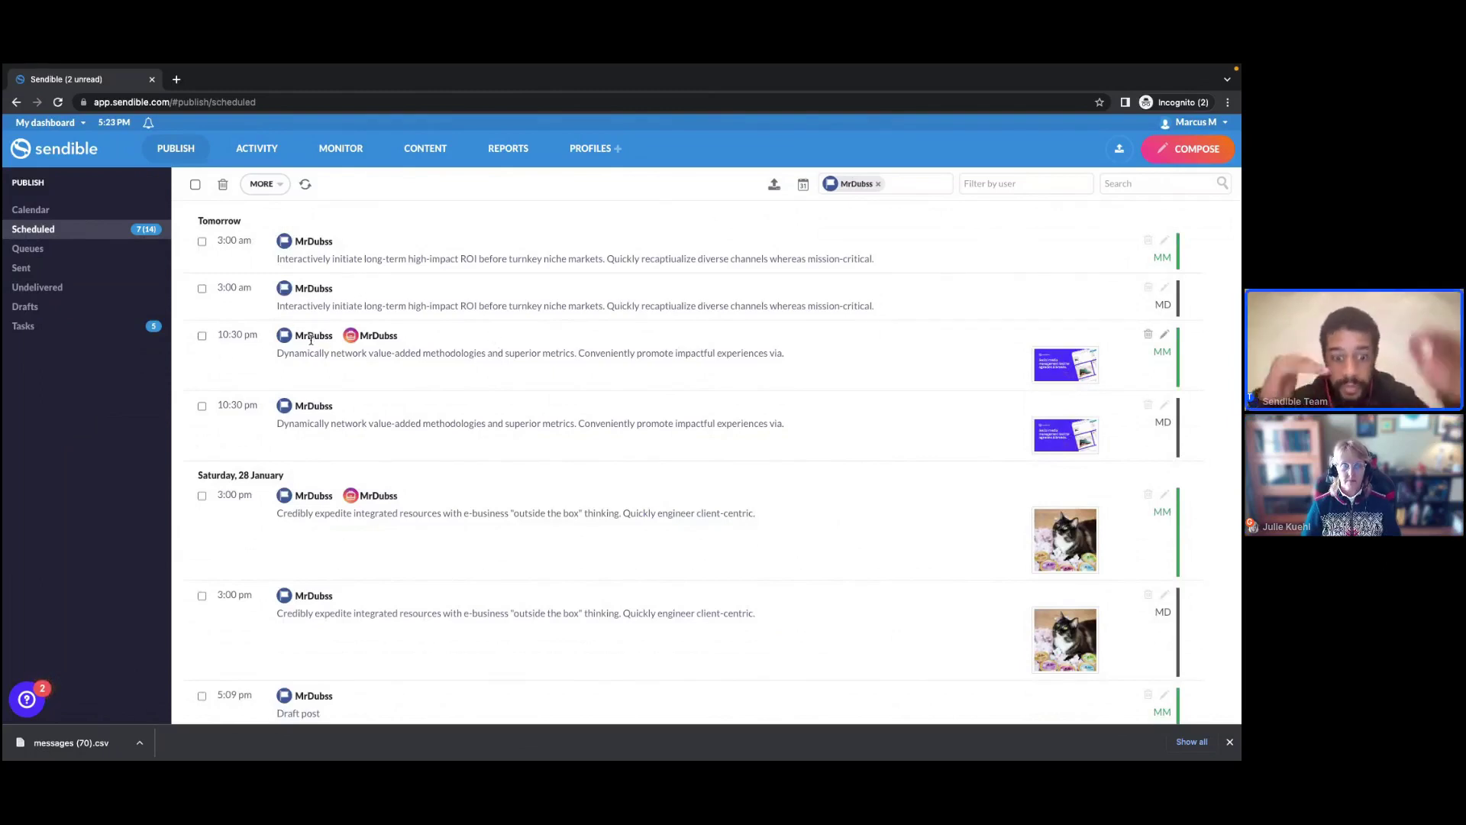
- Select the scheduled messages assigned to both MrDubss profiles, from tomorrow at 10:30 pm through Tuesday, 31 January
left_click(202, 336)
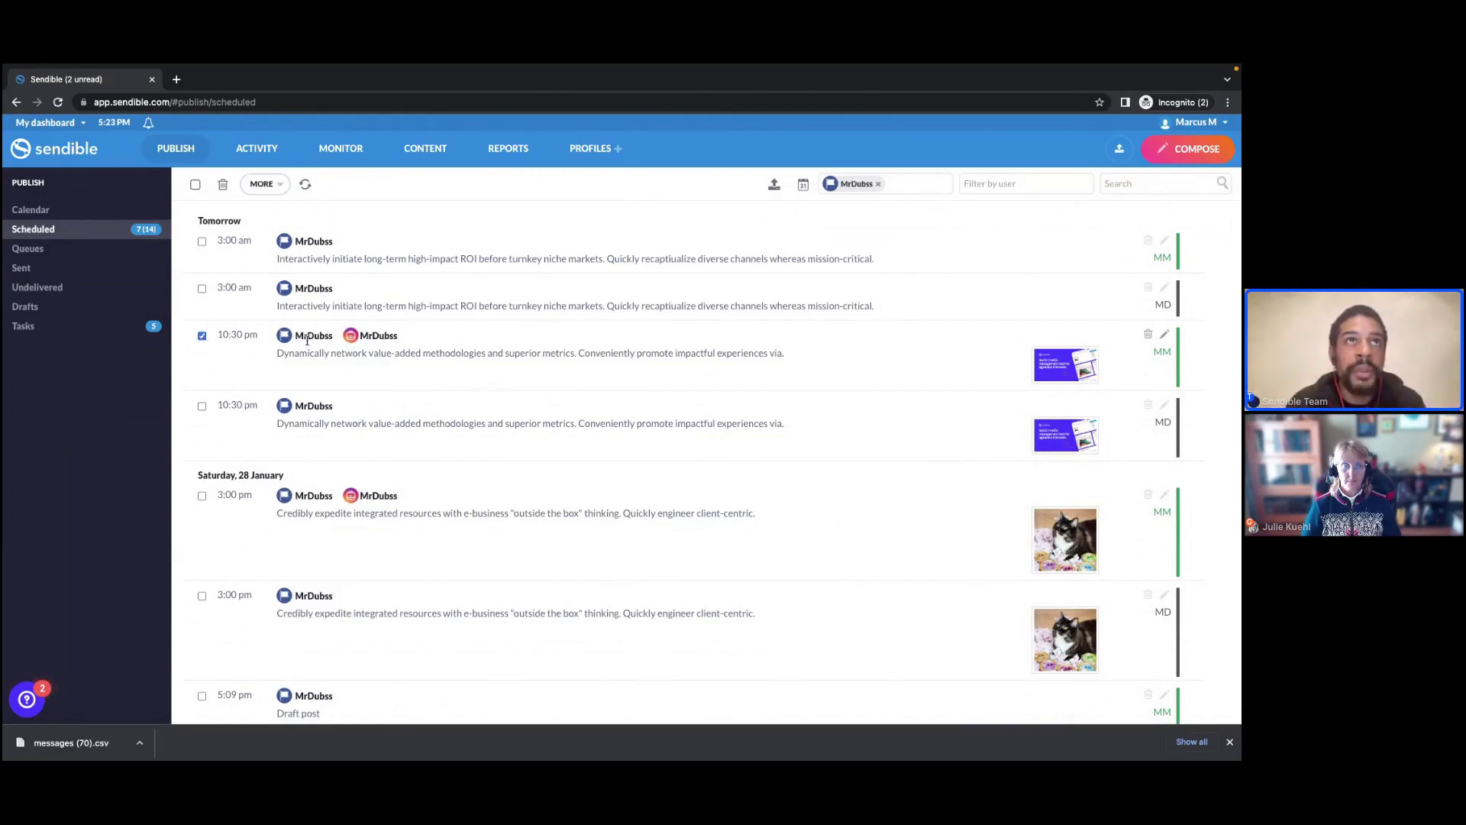
left_click(202, 496)
scroll(236, 530, "down", 4)
left_click(202, 522)
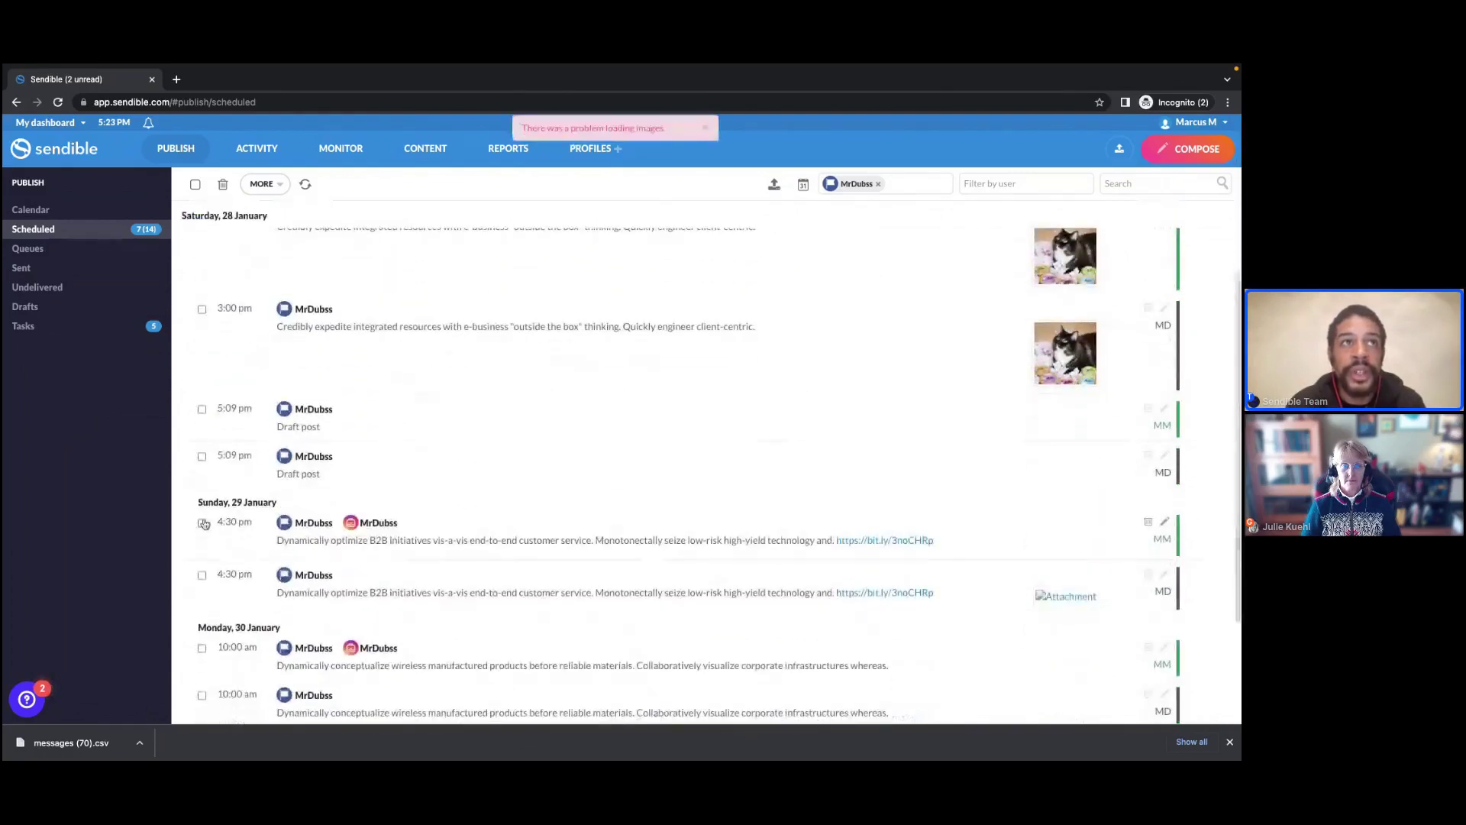
left_click(202, 648)
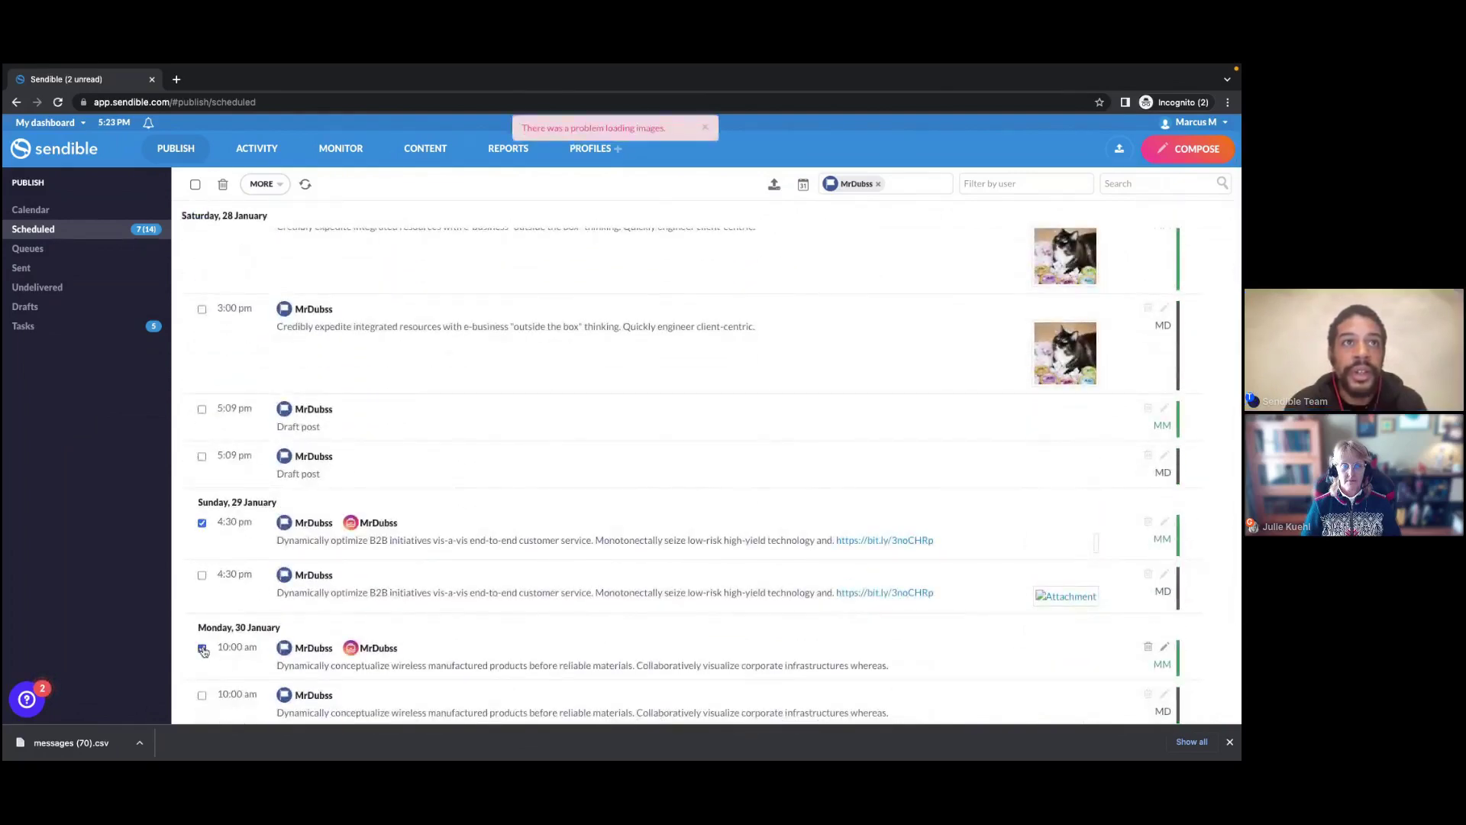
scroll(229, 646, "down", 2)
scroll(232, 648, "down", 1)
left_click(202, 585)
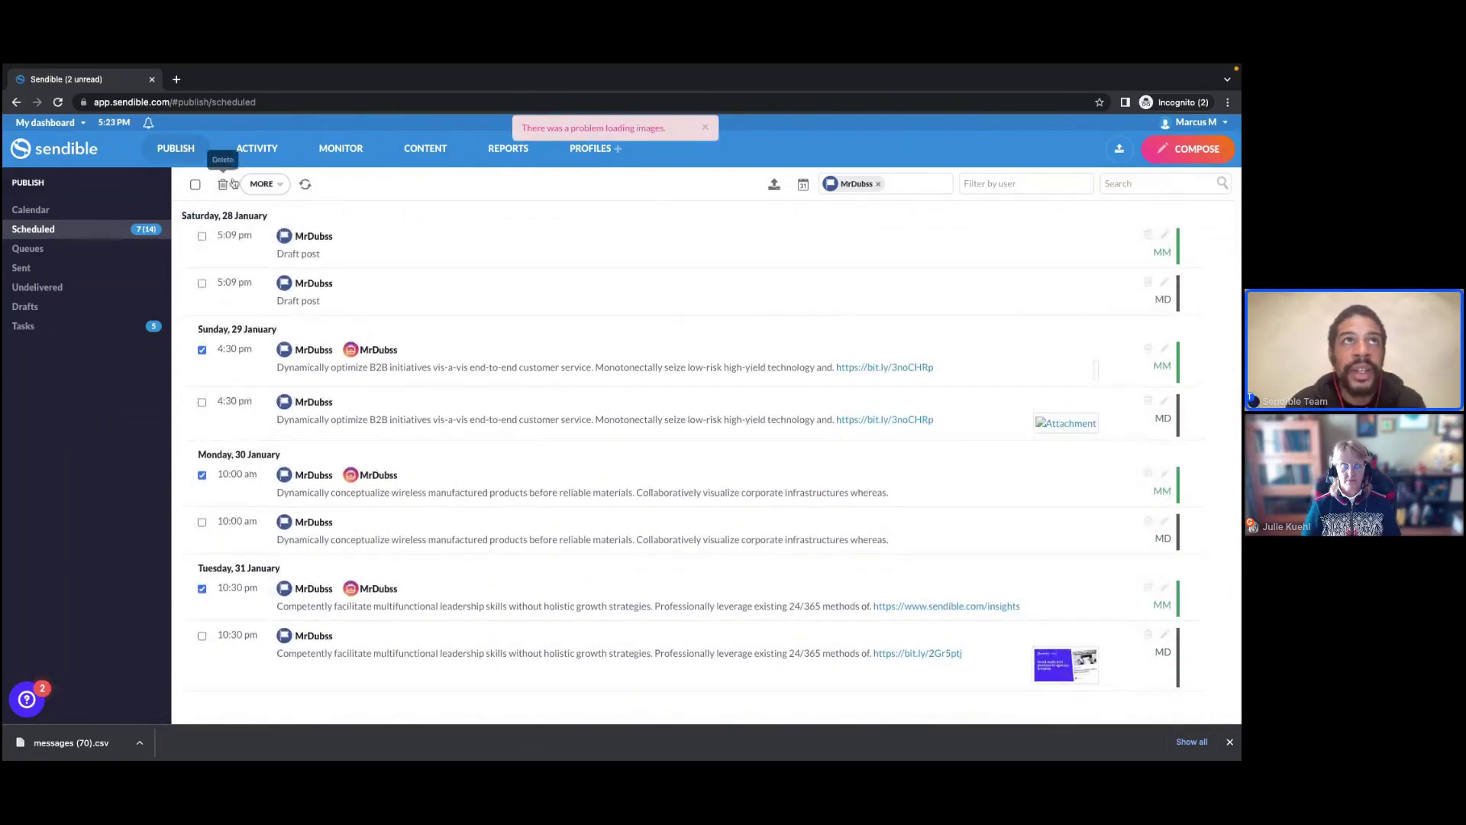
- View the additional bulk actions for the selected messages, and clear the whole selection
left_click(260, 184)
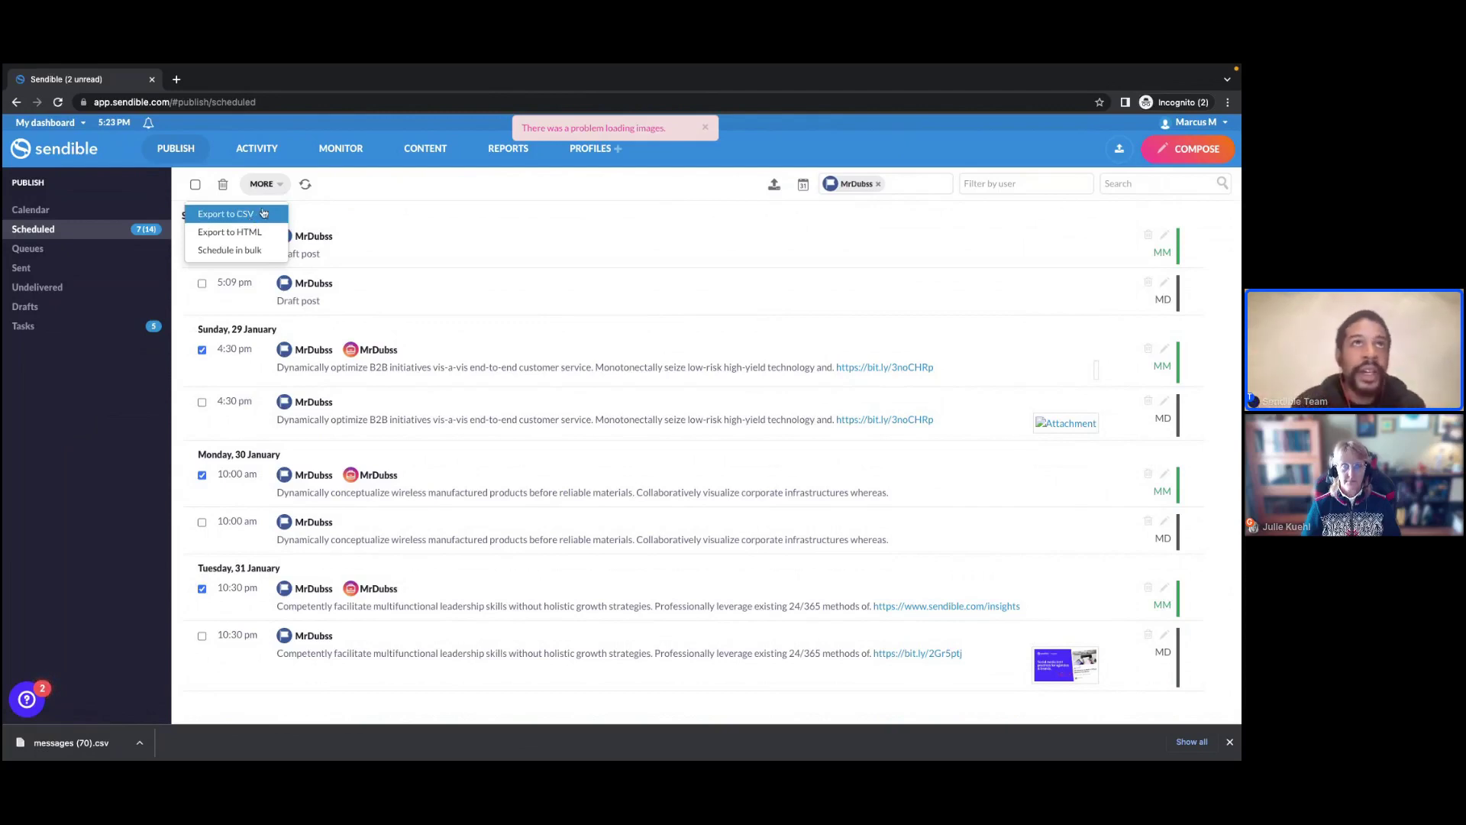
left_click(445, 237)
scroll(231, 294, "up", 1)
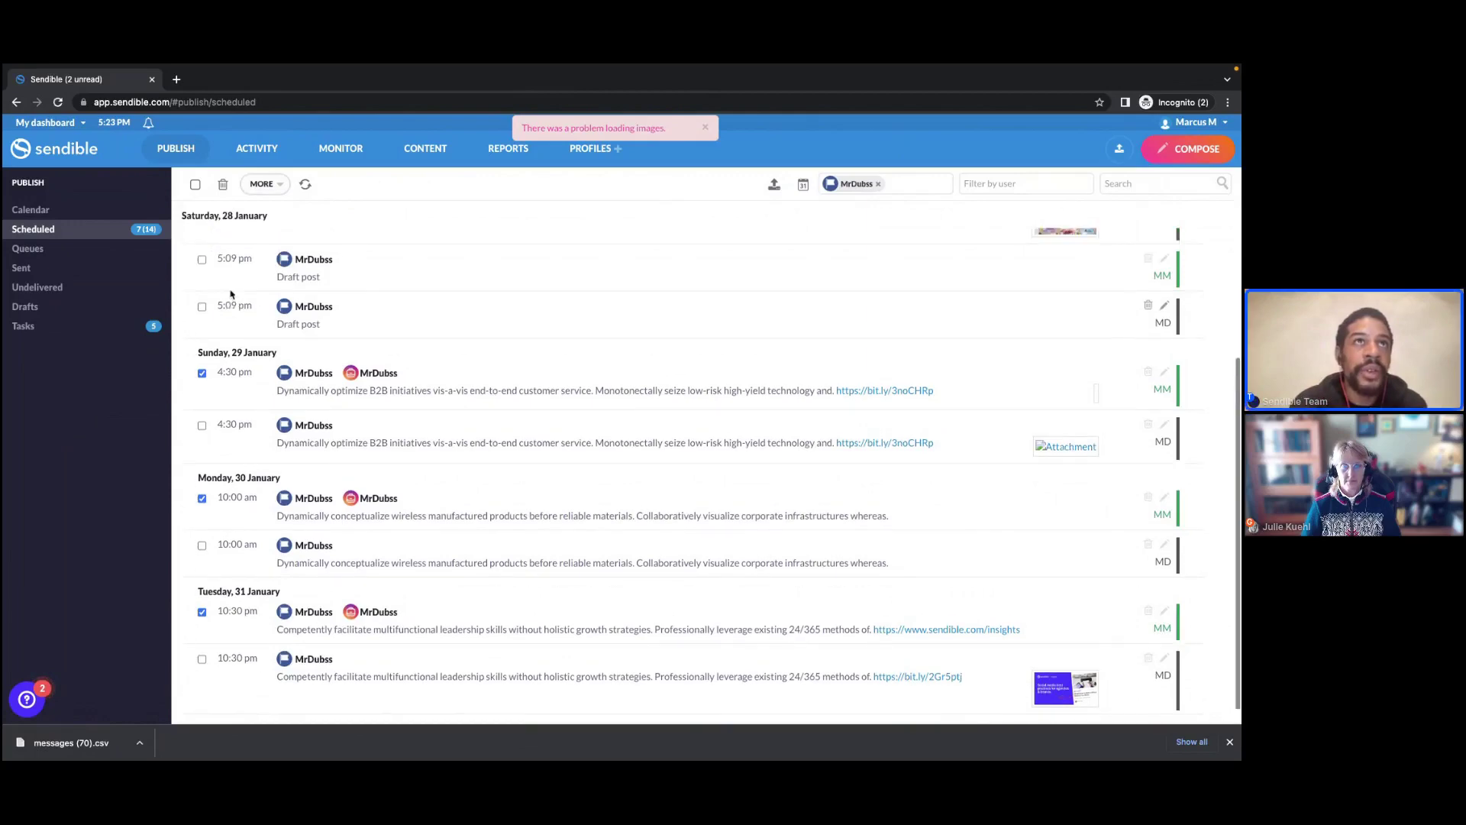
scroll(231, 294, "up", 6)
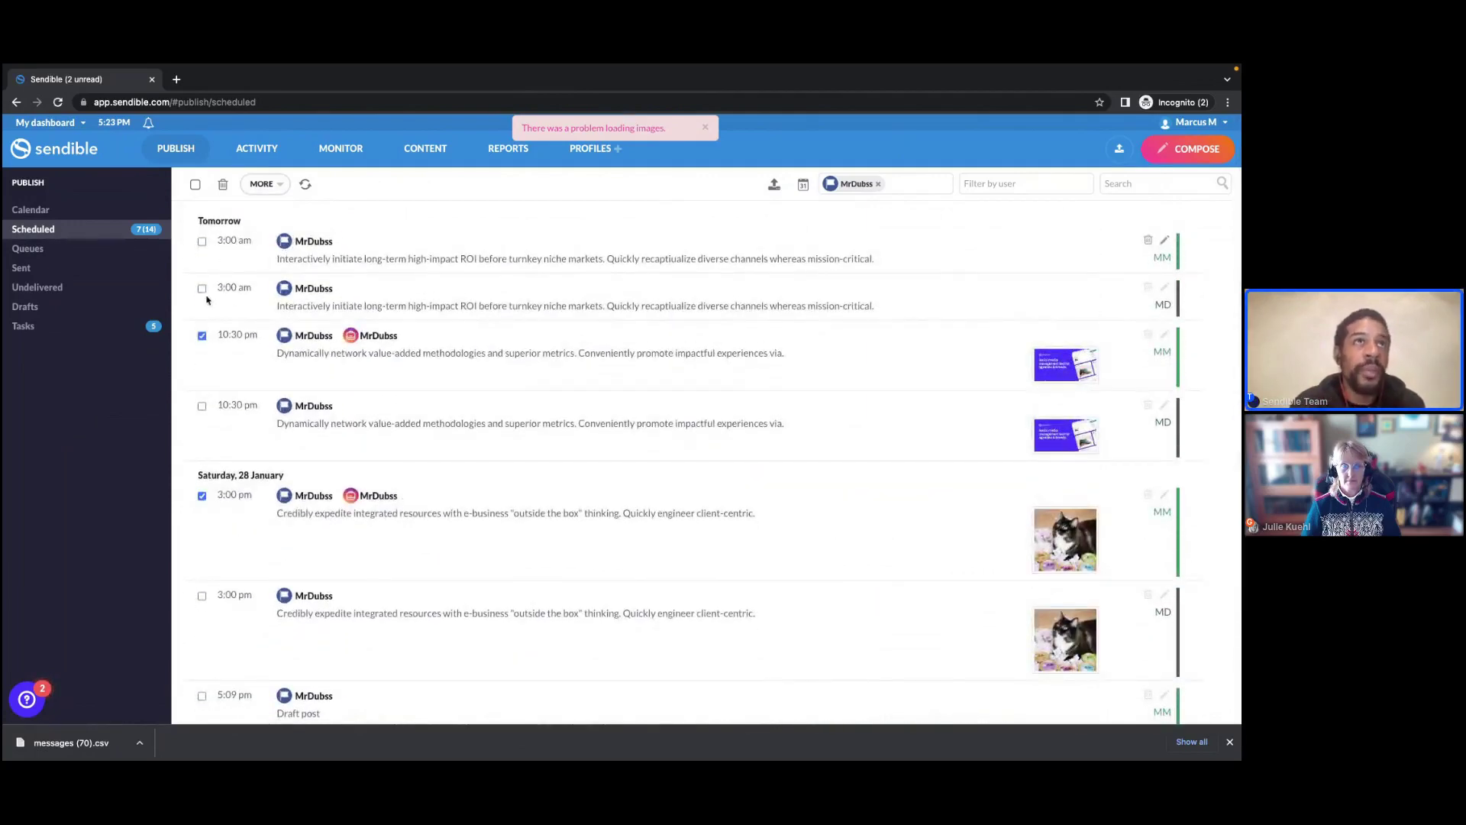
left_click(196, 184)
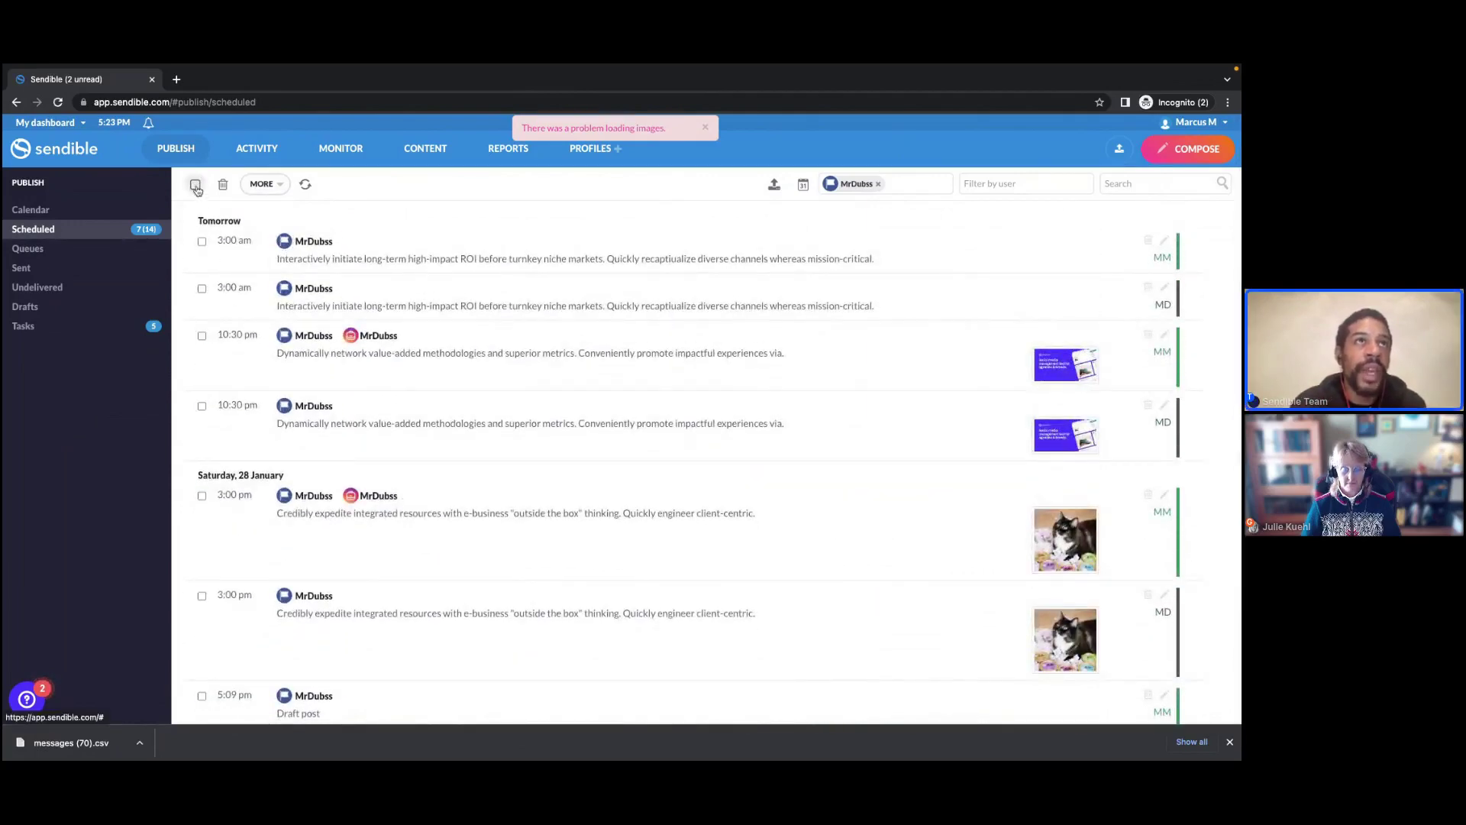
- Select both of tomorrow's 3:00 am messages and the 10:30 pm message assigned only to the first MrDubss profile
left_click(202, 243)
left_click(201, 289)
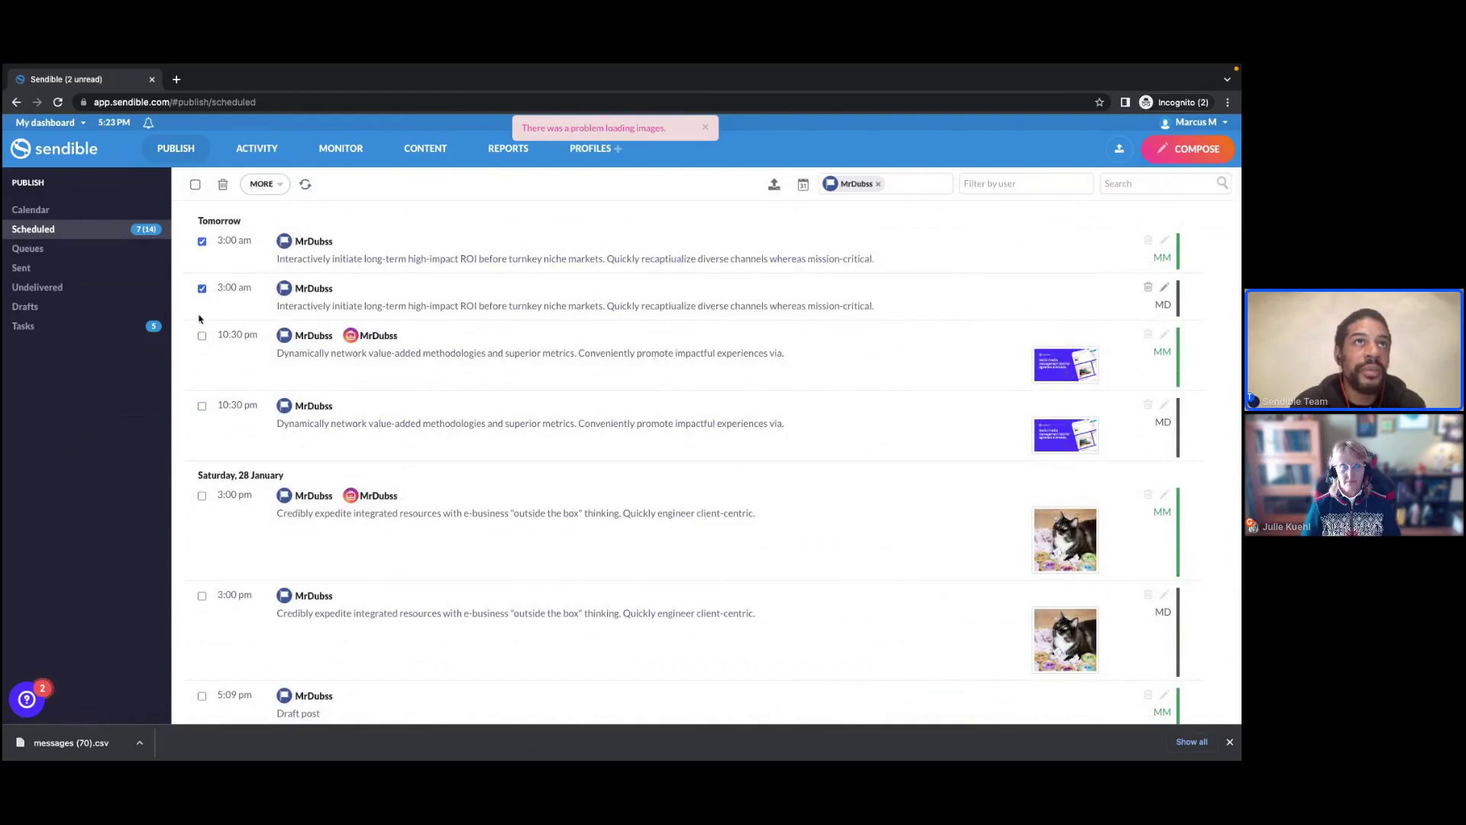
left_click(201, 405)
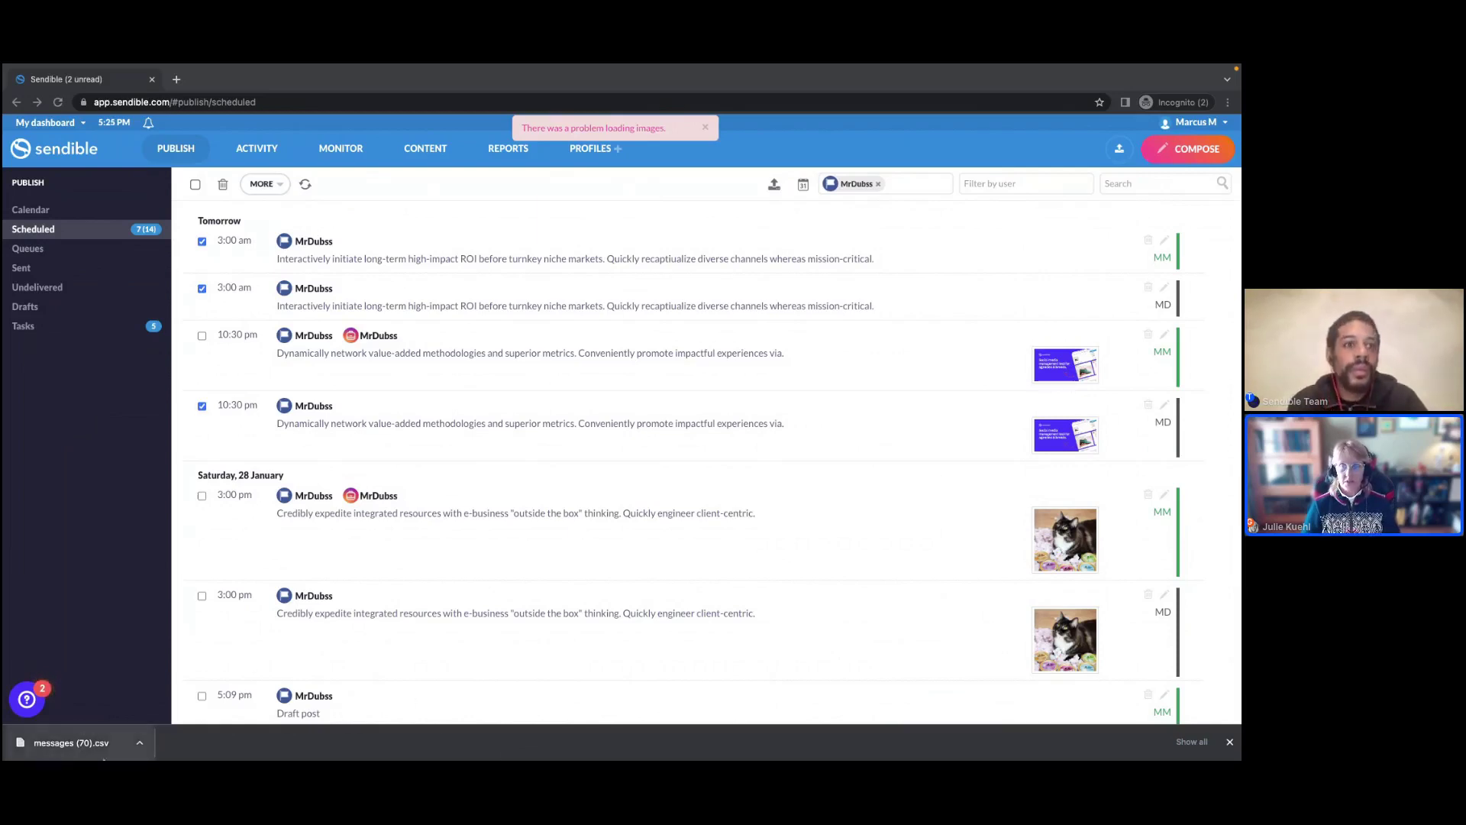
- Switch to the messages (70) spreadsheet in Numbers, enlarge its window, and examine the URL, Image and SendDate columns
mouse_move(88, 739)
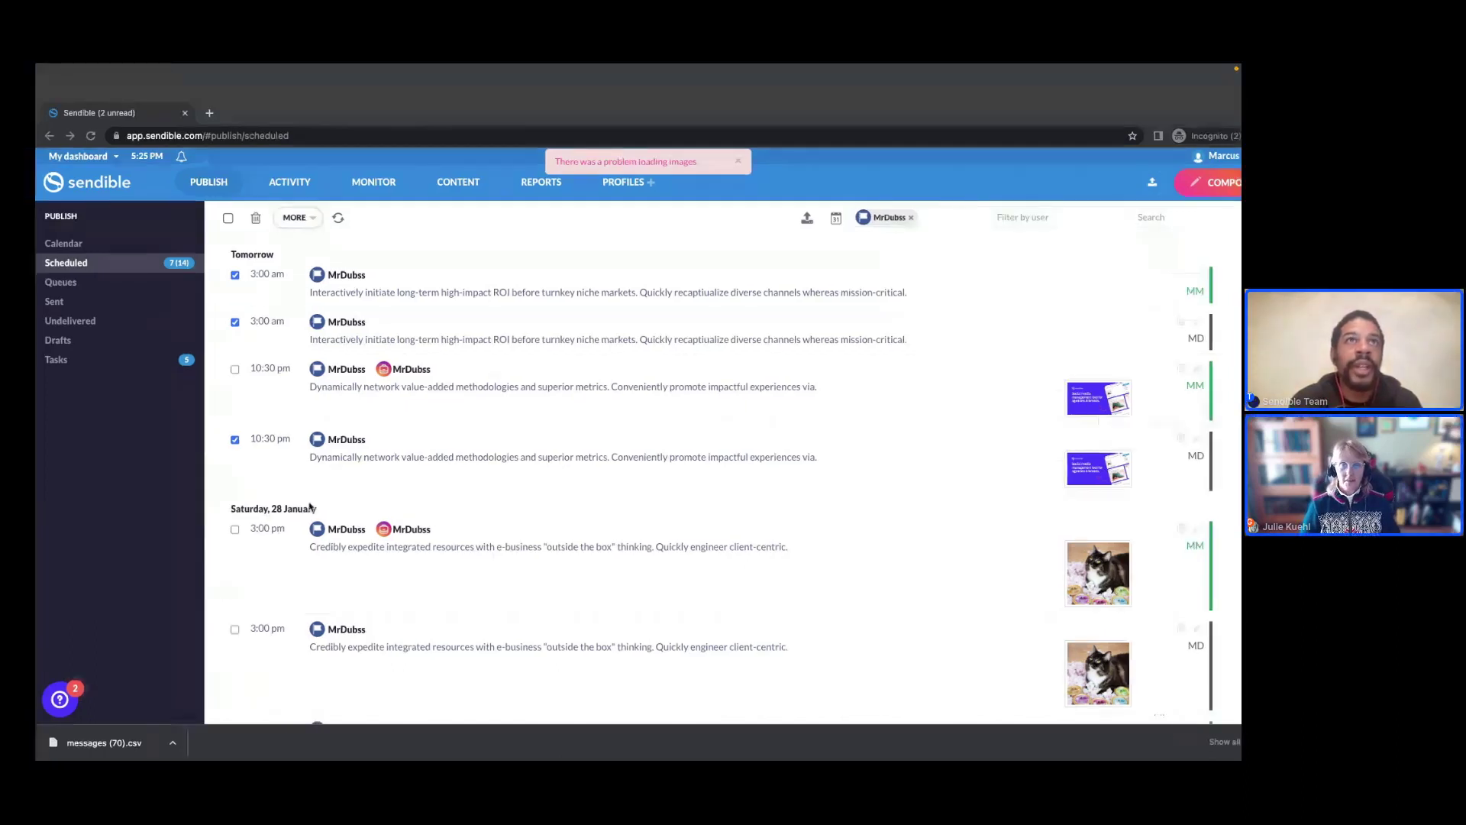
key("super+Tab")
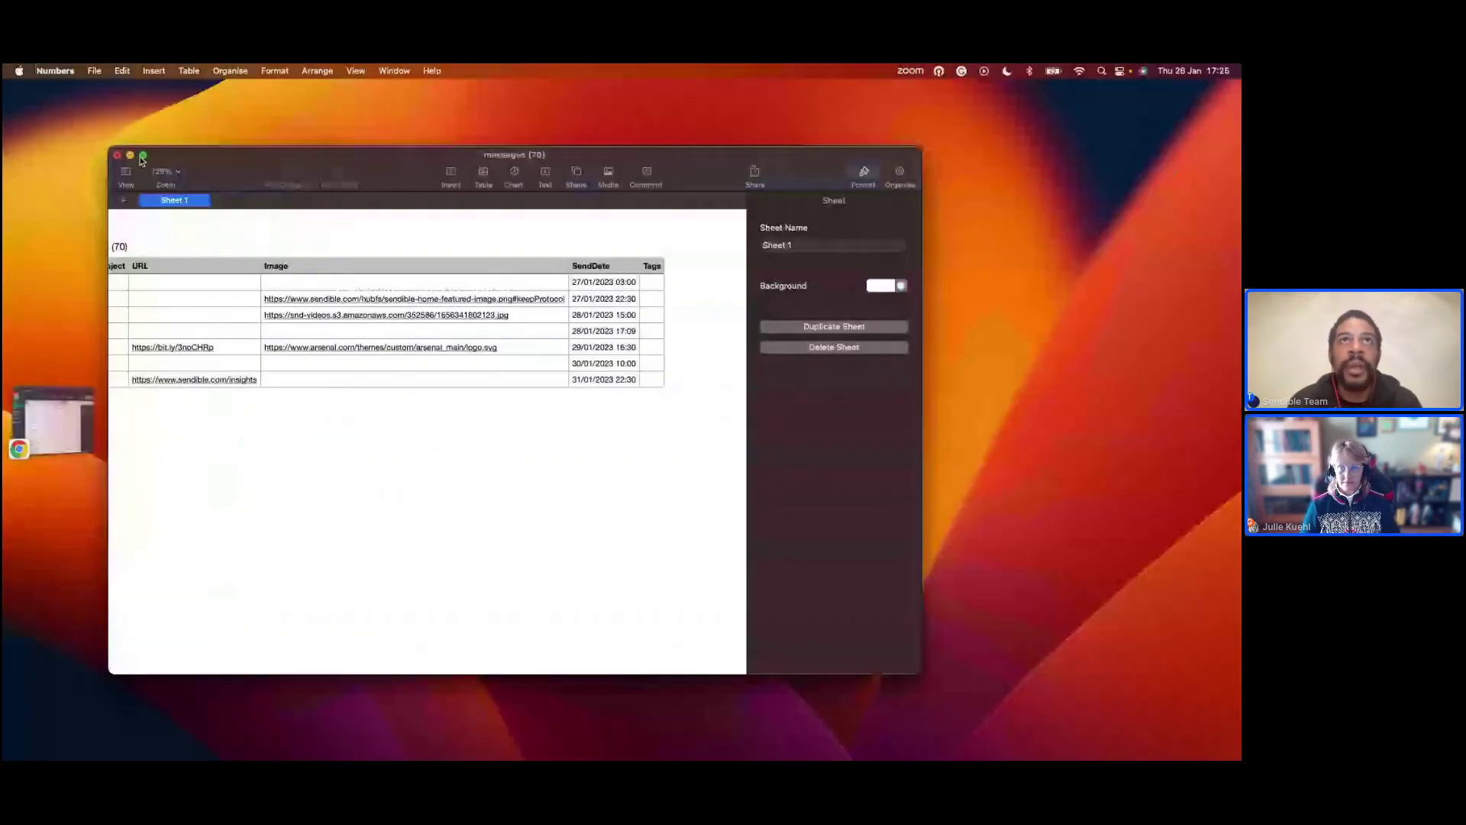
left_click(142, 156)
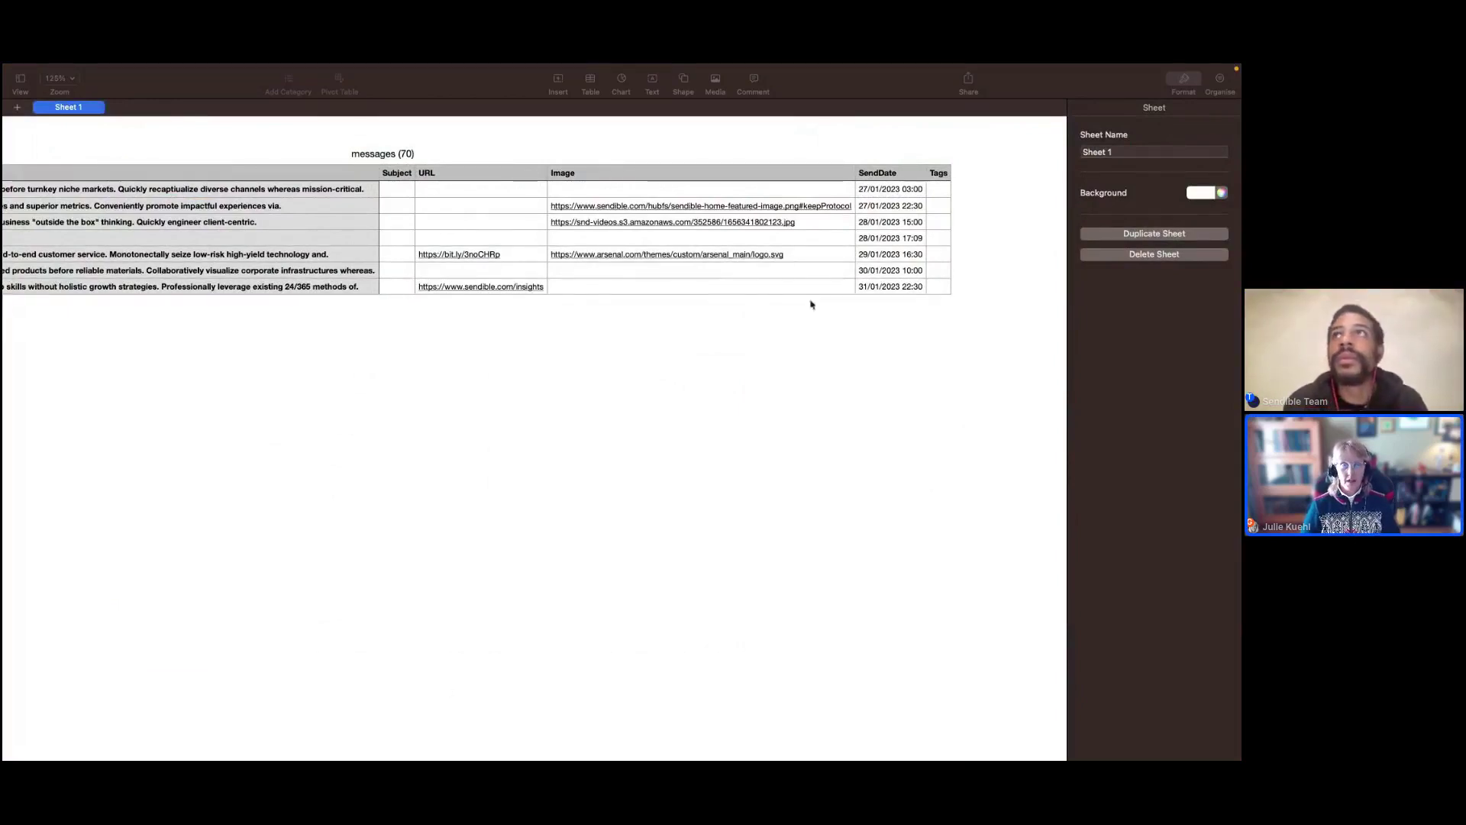
scroll(623, 442, "left", 2)
scroll(623, 444, "left", 10)
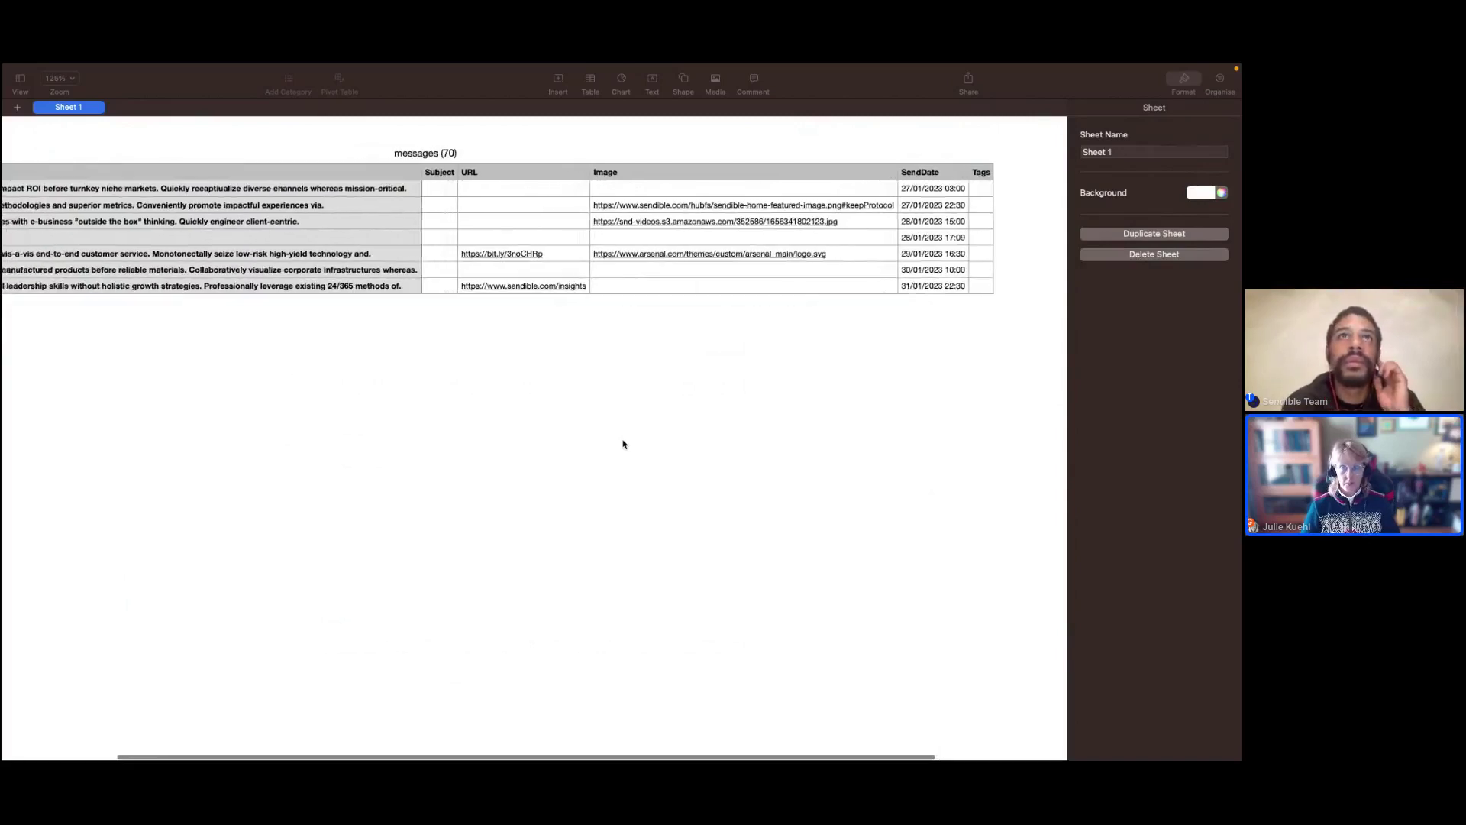
scroll(607, 403, "right", 15)
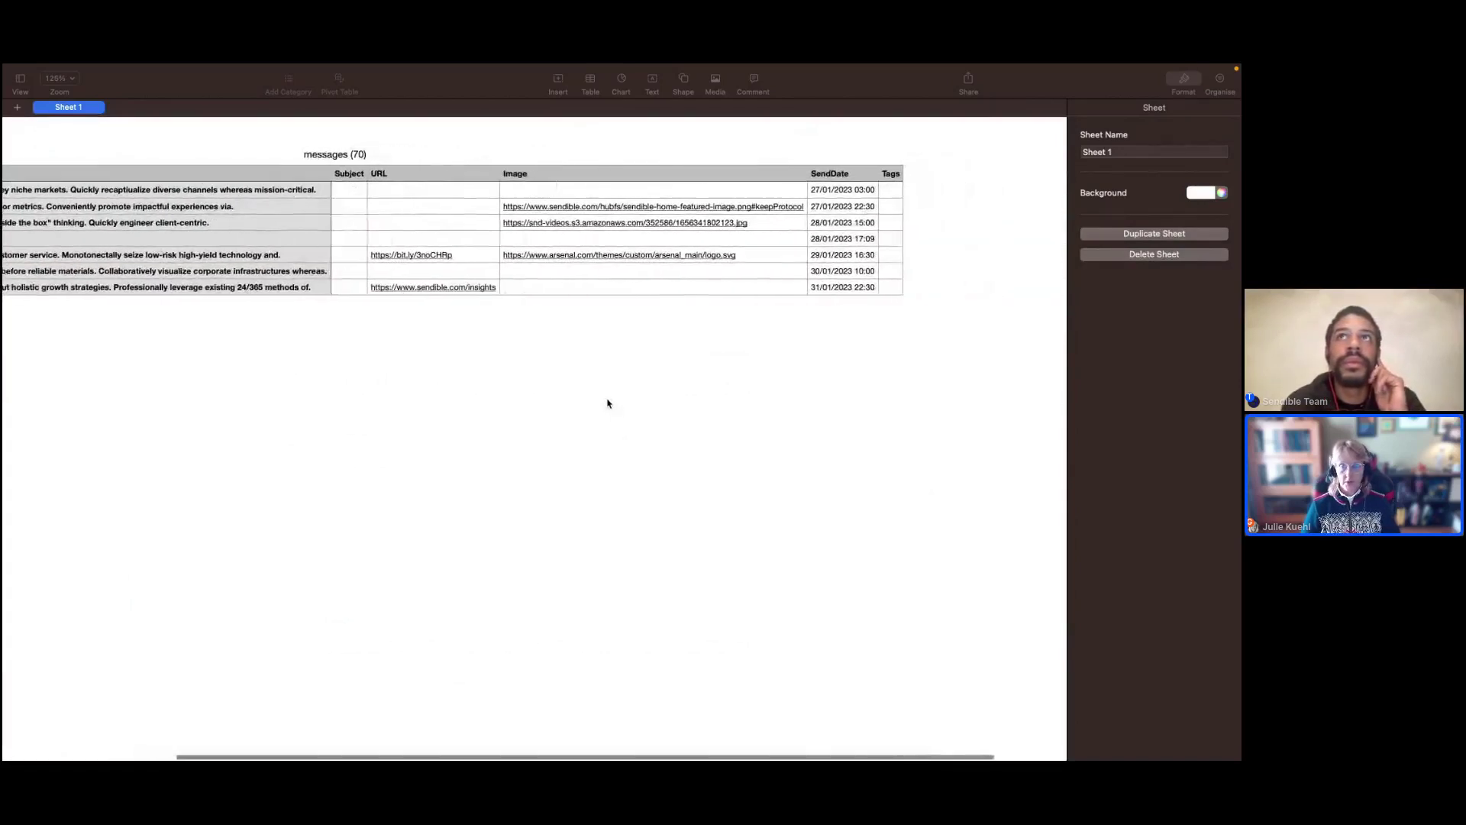